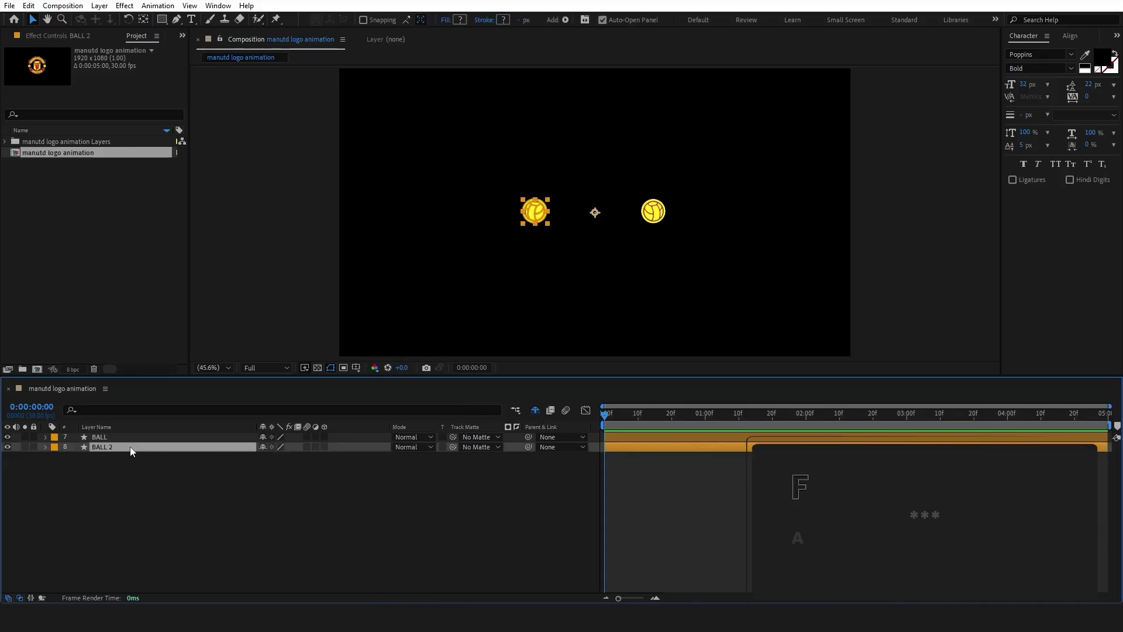
# Centre the anchor points of the BALL 2 and BALL layers on their own artwork
pyautogui.click(144, 20)
pyautogui.hotkey('ctrl', 'alt', 'Home')
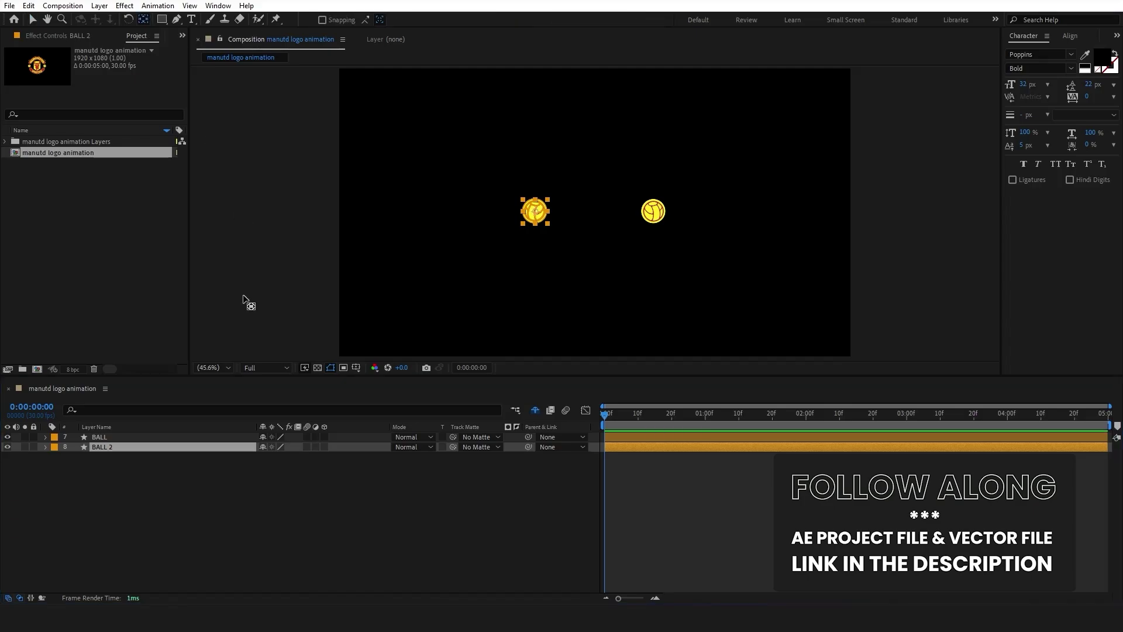
pyautogui.click(98, 437)
pyautogui.keyDown('ctrl'); pyautogui.doubleClick(146, 22); pyautogui.keyUp('ctrl')
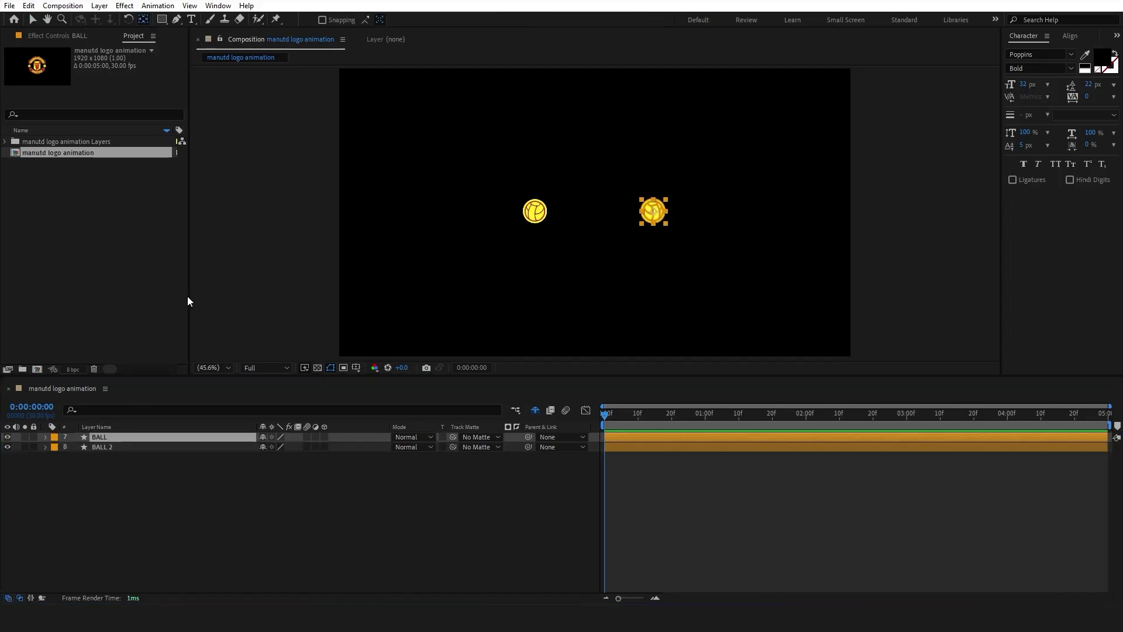
# Add position keyframes to BALL and BALL 2 and move them to about frame 11
pyautogui.click(626, 446)
pyautogui.keyDown('shift'); pyautogui.click(626, 440); pyautogui.keyUp('shift')
pyautogui.press('v')
pyautogui.press('p')
pyautogui.click(75, 447)
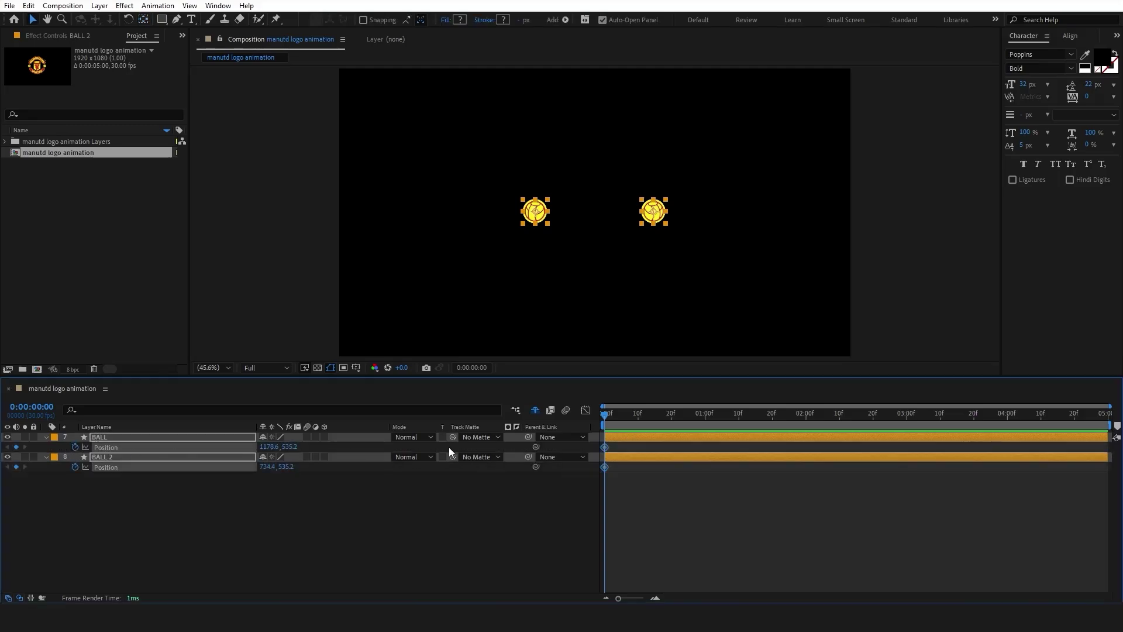
pyautogui.moveTo(605, 447); pyautogui.dragTo(641, 447)
# Centre BALL 2 and BALL horizontally in the composition at frame 0 so both start from the middle
pyautogui.click(195, 494)
pyautogui.click(183, 457)
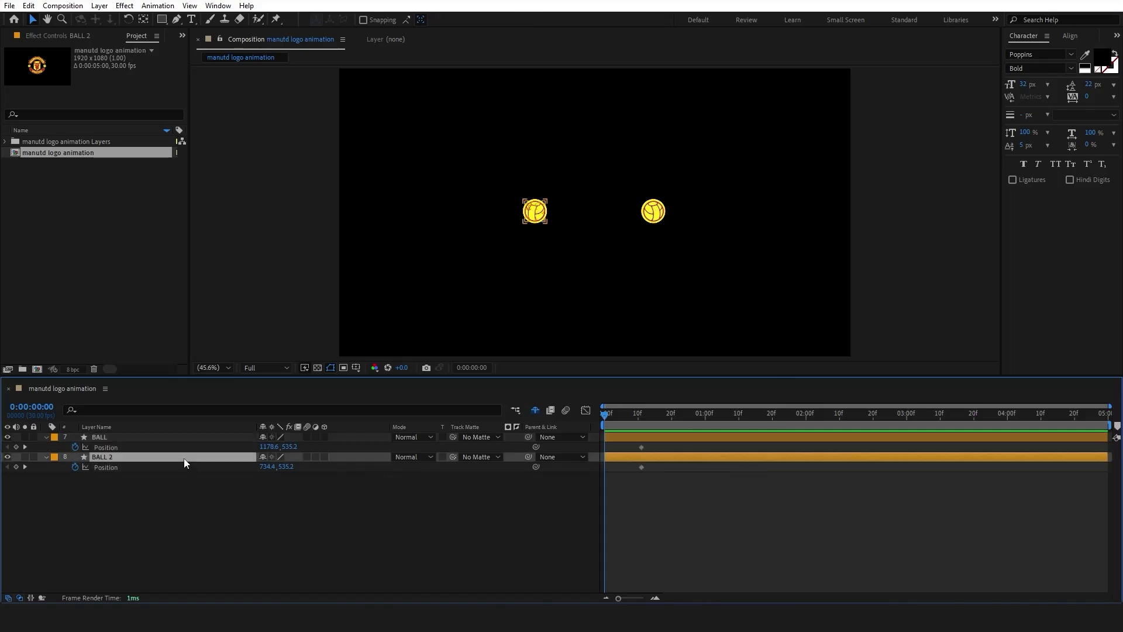
pyautogui.click(1072, 36)
pyautogui.click(1034, 66)
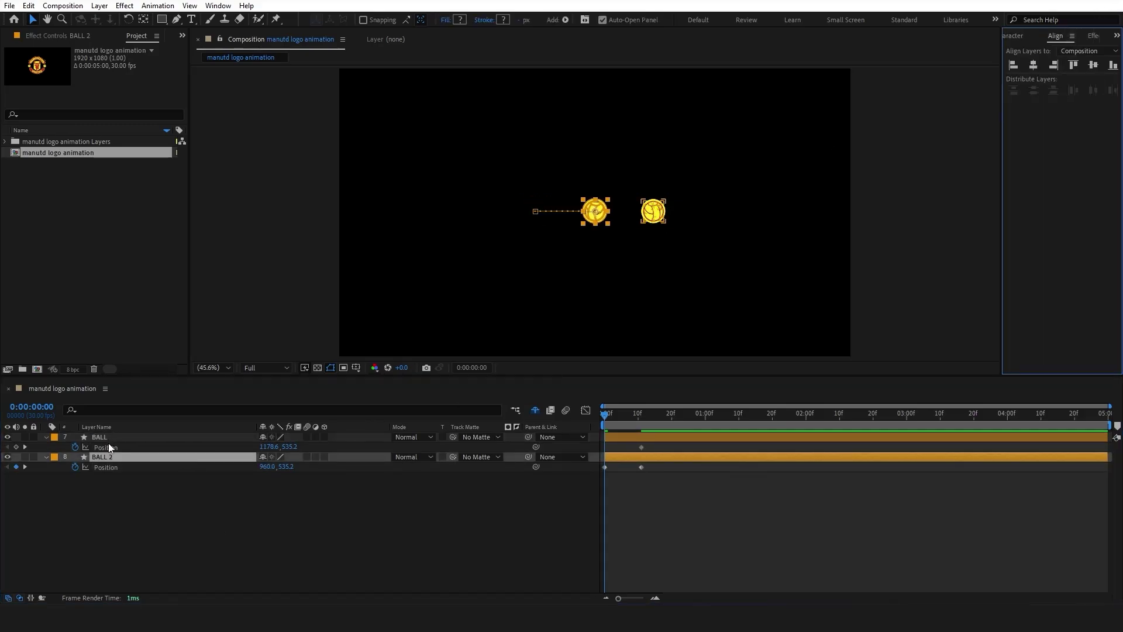
pyautogui.click(108, 437)
pyautogui.click(1034, 66)
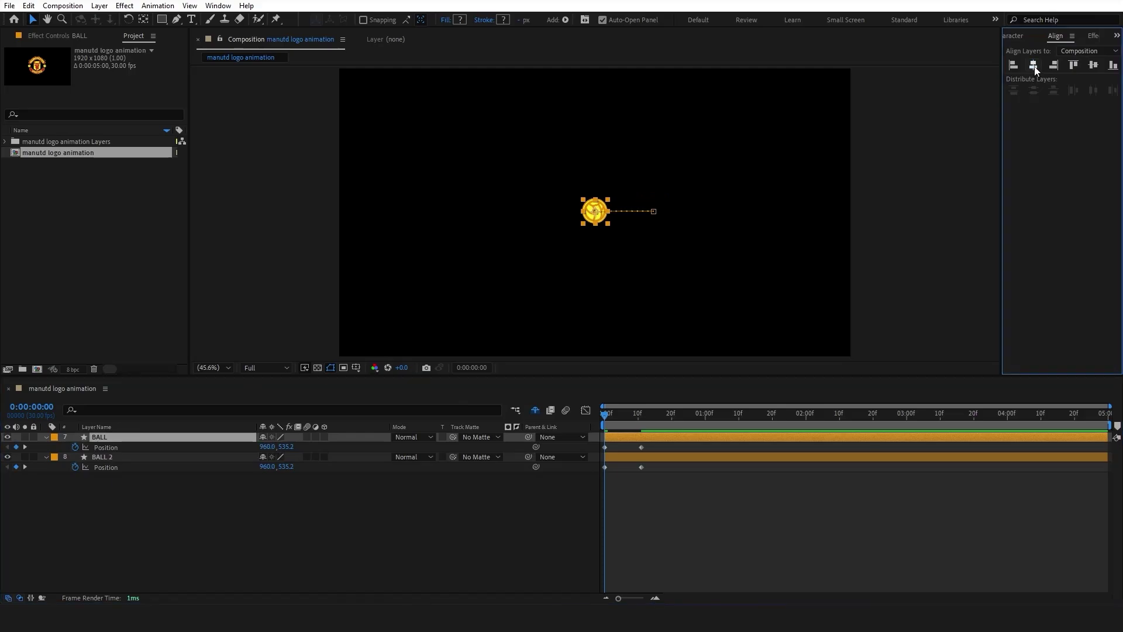
# Apply Easy Ease to both balls' position keyframes and reshape the speed graph by adjusting the ending keyframes' influence
pyautogui.moveTo(672, 478); pyautogui.dragTo(602, 445)
pyautogui.press('F9')
pyautogui.hotkey('shift', 'F3')
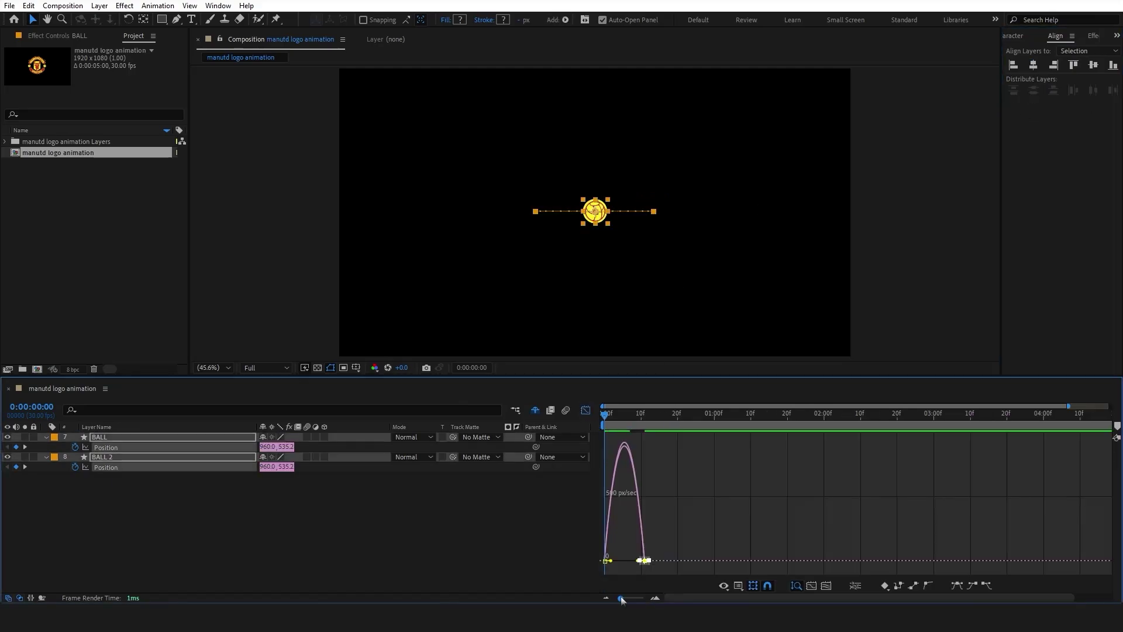
pyautogui.moveTo(618, 598); pyautogui.dragTo(632, 599)
pyautogui.moveTo(662, 560)
pyautogui.mouseDown()
pyautogui.moveTo(574, 541)
pyautogui.moveTo(648, 564)
pyautogui.mouseUp()
pyautogui.click(585, 410)
# Animate both balls' rotation from 2x+207° at frame 0 to 0° at frame 11
pyautogui.press('r')
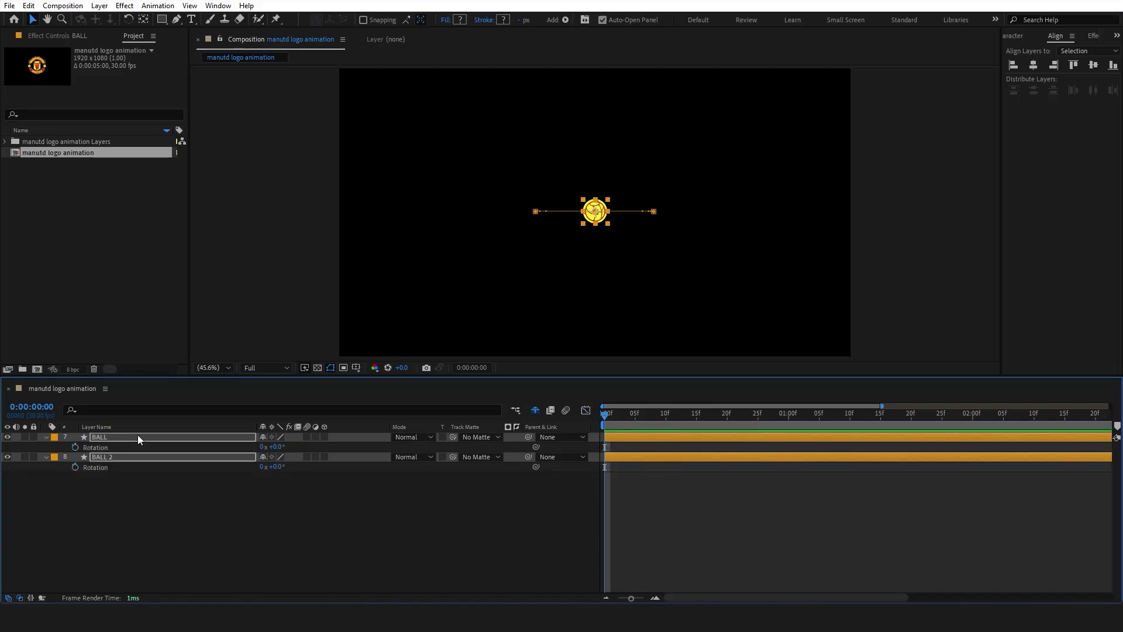
pyautogui.click(75, 447)
pyautogui.click(75, 467)
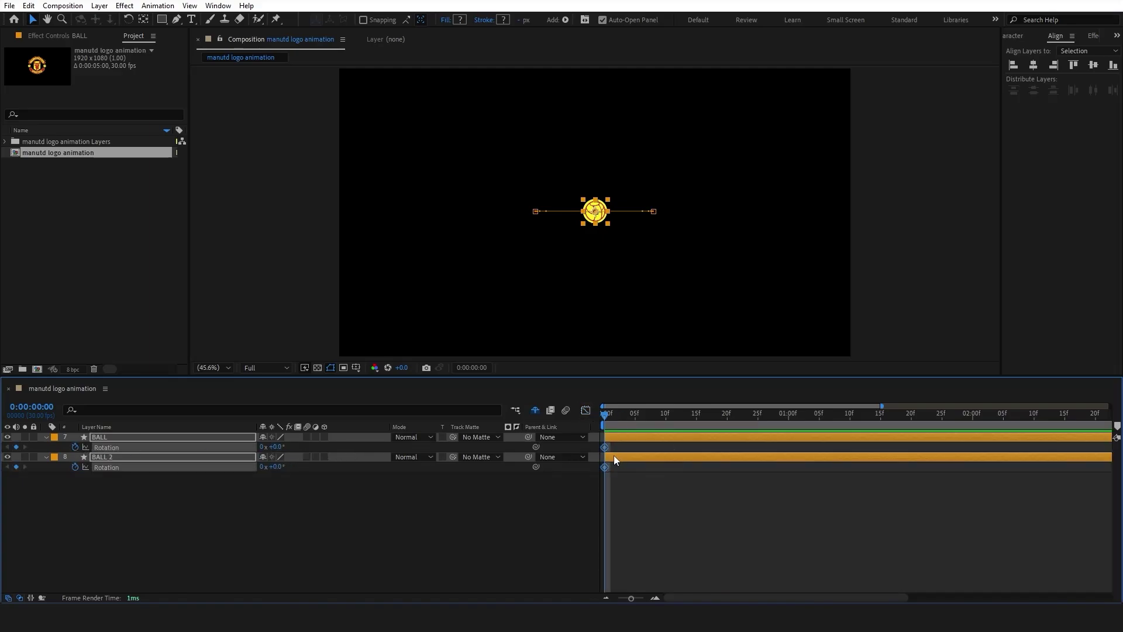
pyautogui.hotkey('shift', 'p')
pyautogui.moveTo(605, 457); pyautogui.dragTo(672, 458)
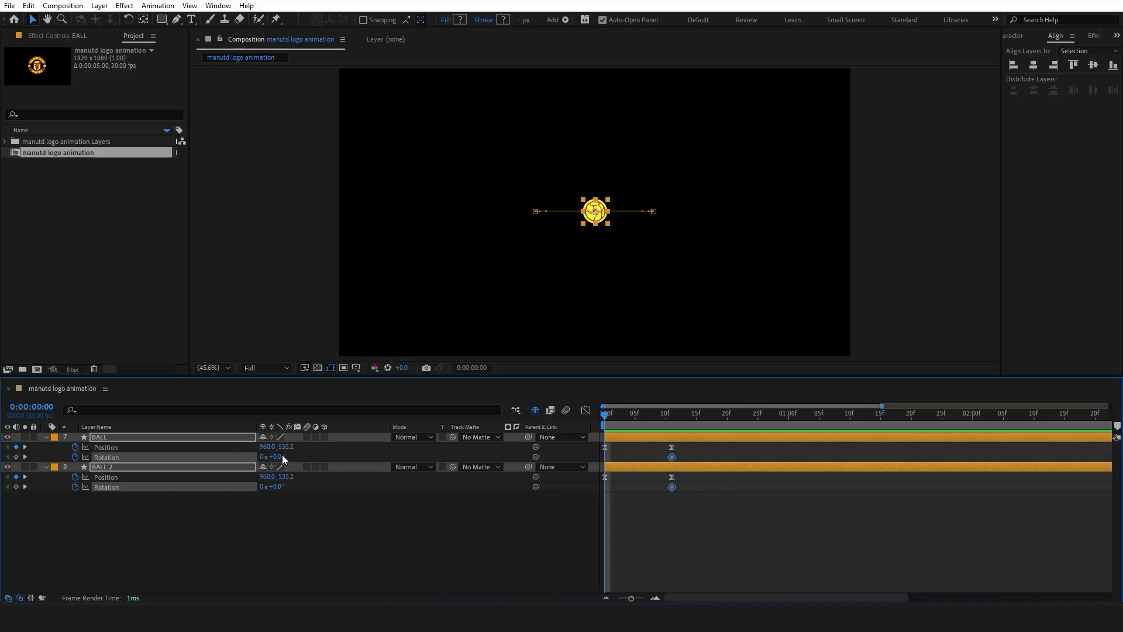
pyautogui.moveTo(282, 456); pyautogui.dragTo(451, 458)
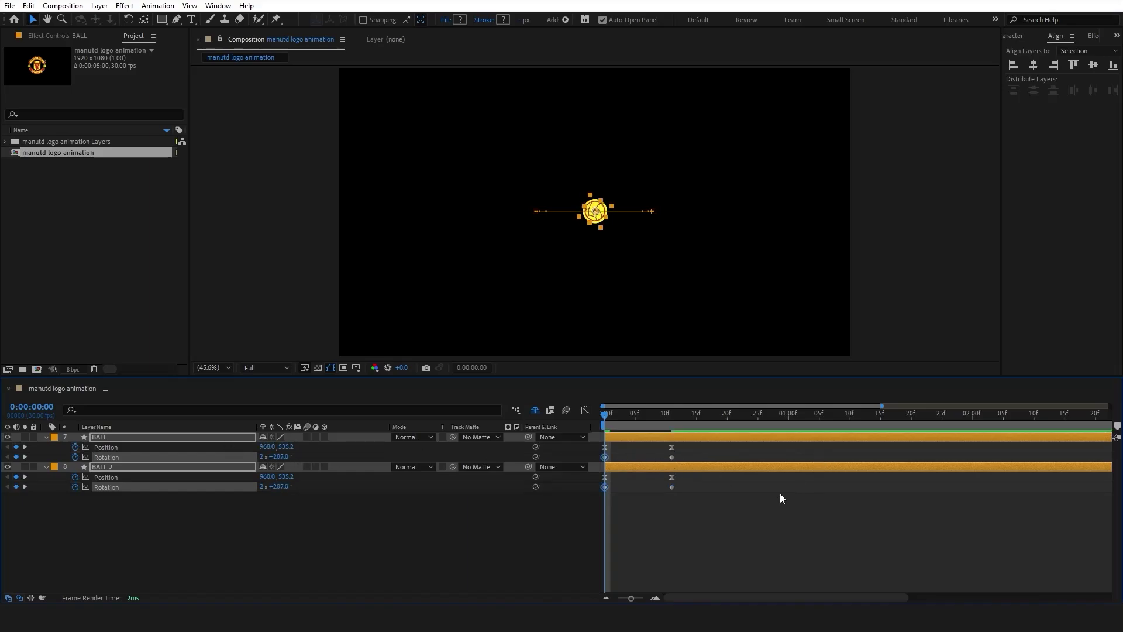
# Apply Easy Ease to the balls' rotation keyframes and extend the ending influence in each ball's speed graph so the spin slows gradually
pyautogui.moveTo(707, 494); pyautogui.dragTo(608, 482)
pyautogui.click(585, 410)
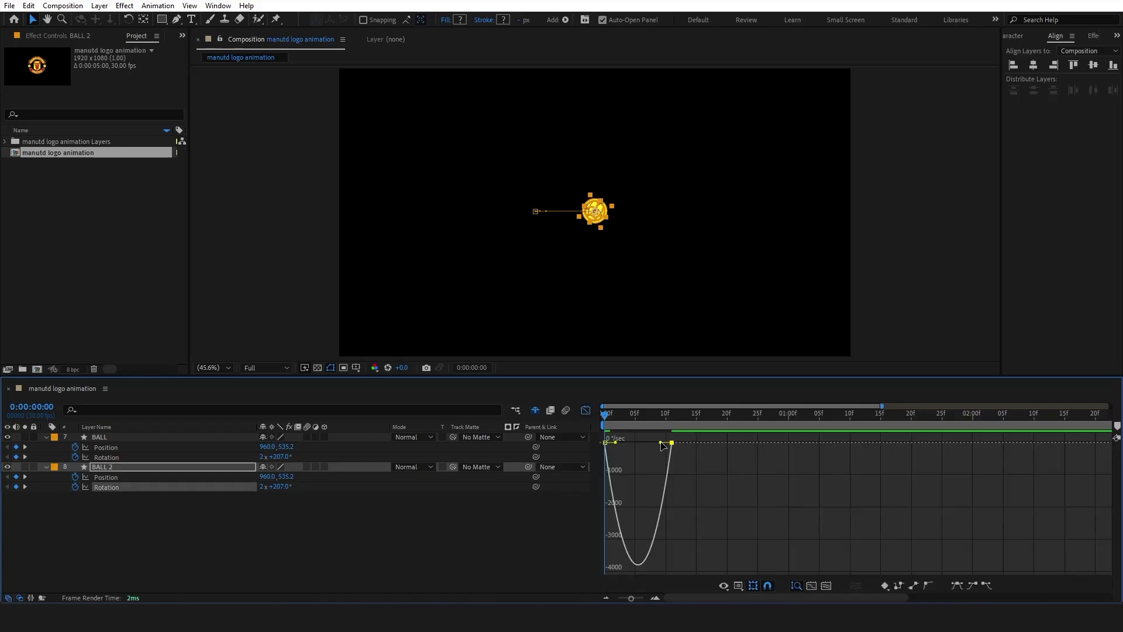
pyautogui.moveTo(662, 446); pyautogui.dragTo(595, 443)
pyautogui.click(585, 410)
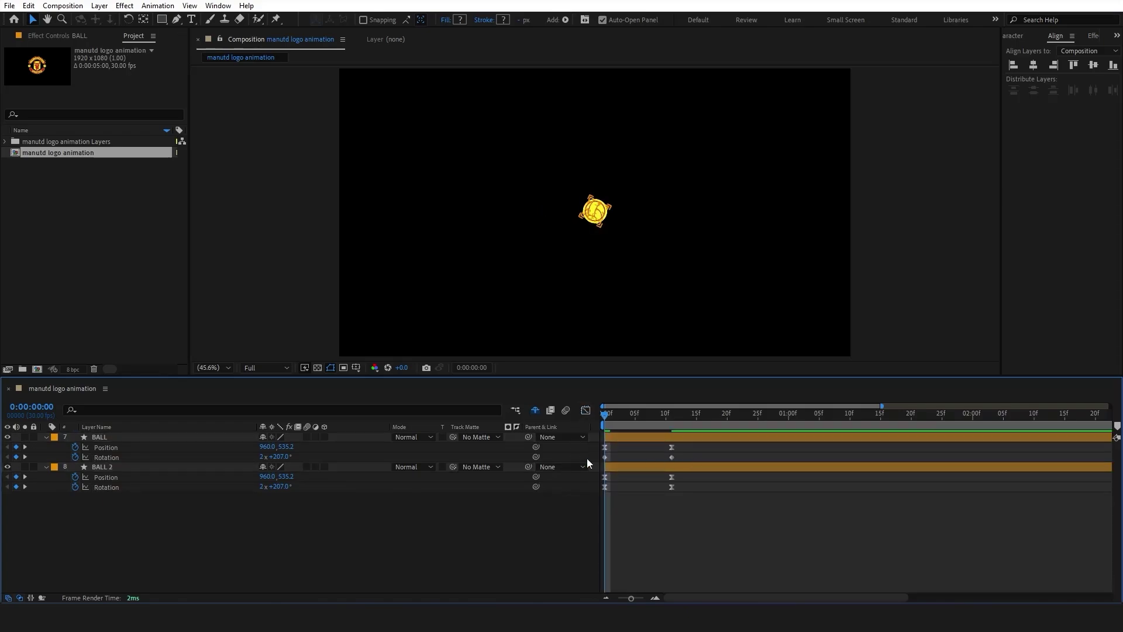
pyautogui.click(577, 456)
pyautogui.click(585, 410)
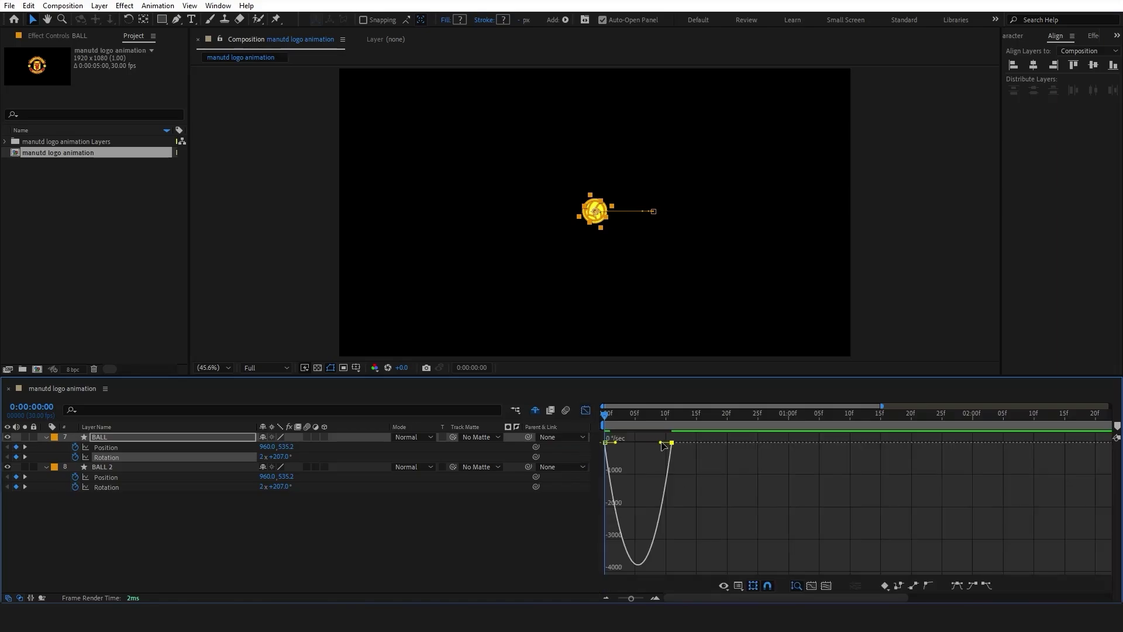
pyautogui.moveTo(661, 442); pyautogui.dragTo(596, 441)
pyautogui.click(586, 410)
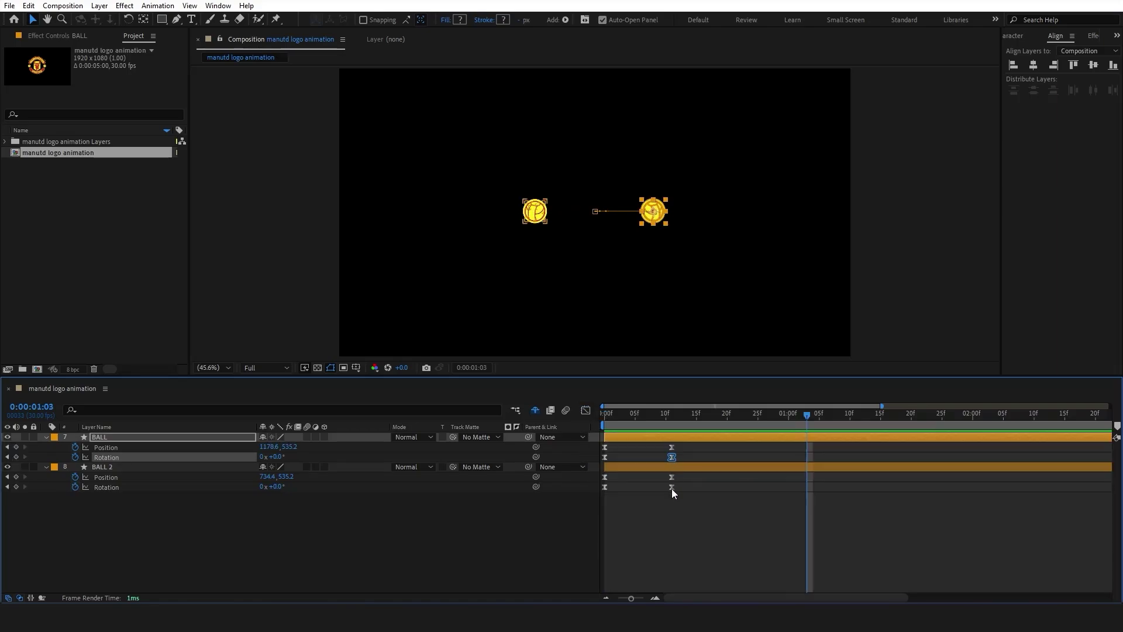
# Move the ending rotation keyframes of both balls to frame 20 and collapse the layers' properties
pyautogui.keyDown('shift'); pyautogui.click(672, 487); pyautogui.keyUp('shift')
pyautogui.moveTo(729, 458); pyautogui.dragTo(731, 457)
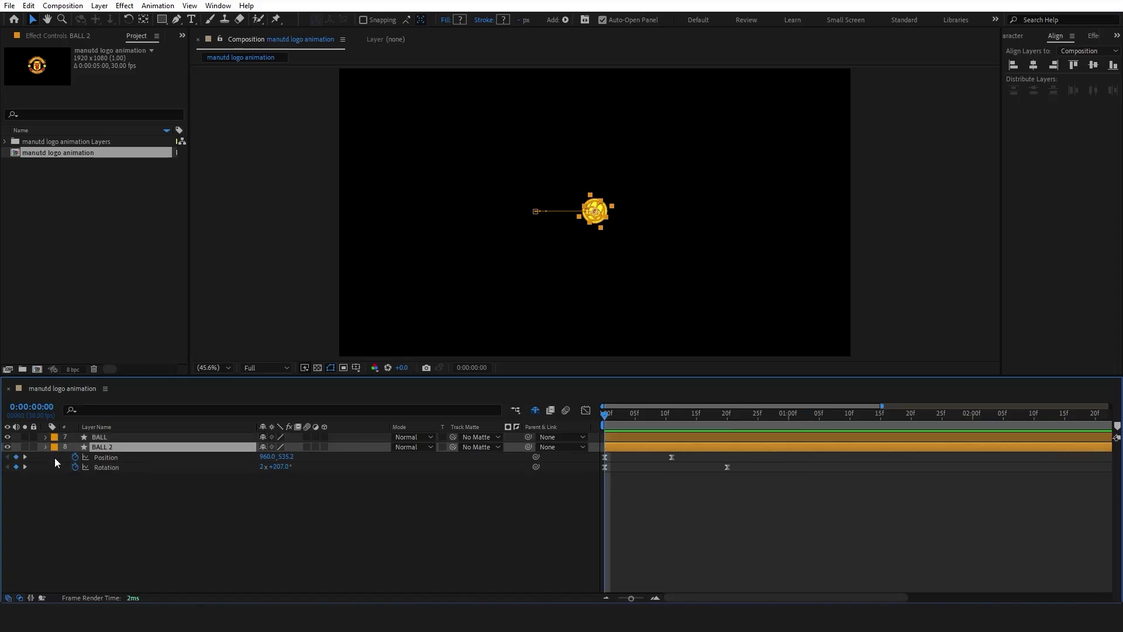
pyautogui.click(46, 447)
# Create a null object and parent BALL and BALL 2 to it
pyautogui.rightClick(112, 510)
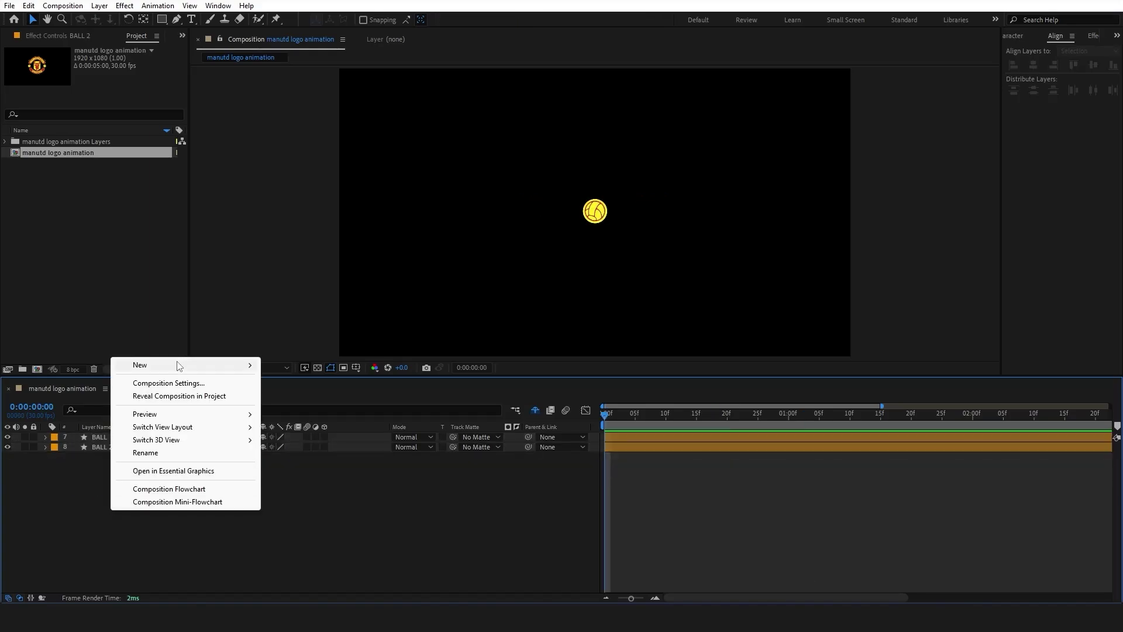
pyautogui.moveTo(179, 367)
pyautogui.click(297, 434)
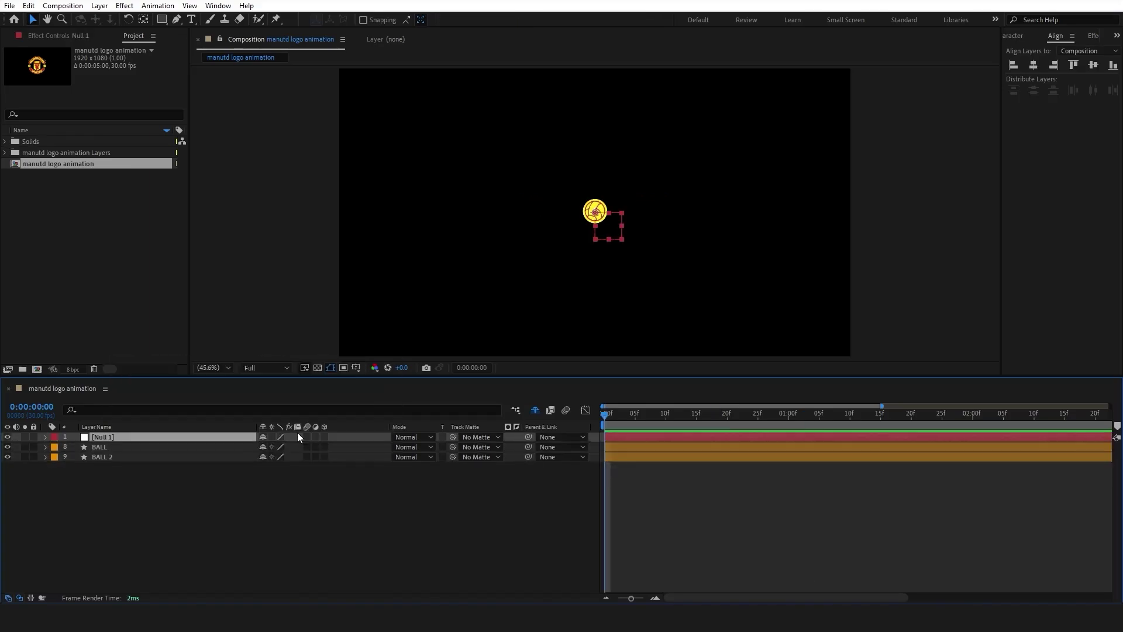
pyautogui.click(177, 458)
pyautogui.keyDown('ctrl'); pyautogui.click(160, 448); pyautogui.keyUp('ctrl')
pyautogui.moveTo(528, 447); pyautogui.dragTo(102, 436)
# Animate the null's position from about 676.8, 384.1 at frame 0 to the centre at frame 10 along a curved motion path
pyautogui.click(103, 437)
pyautogui.press('p')
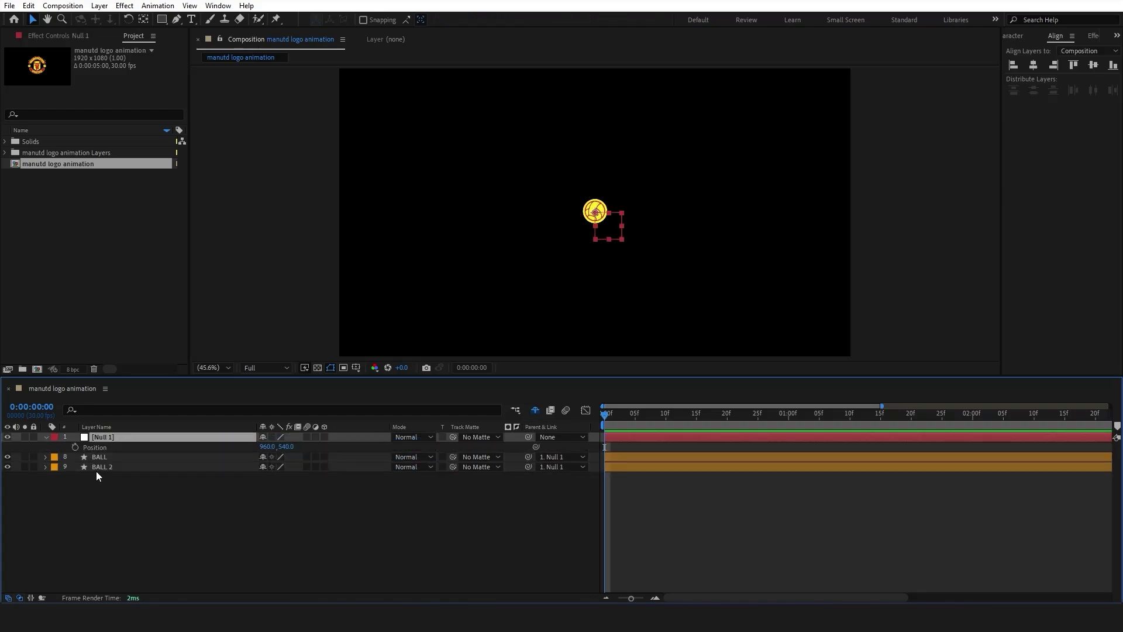
pyautogui.click(75, 447)
pyautogui.moveTo(605, 445); pyautogui.dragTo(666, 448)
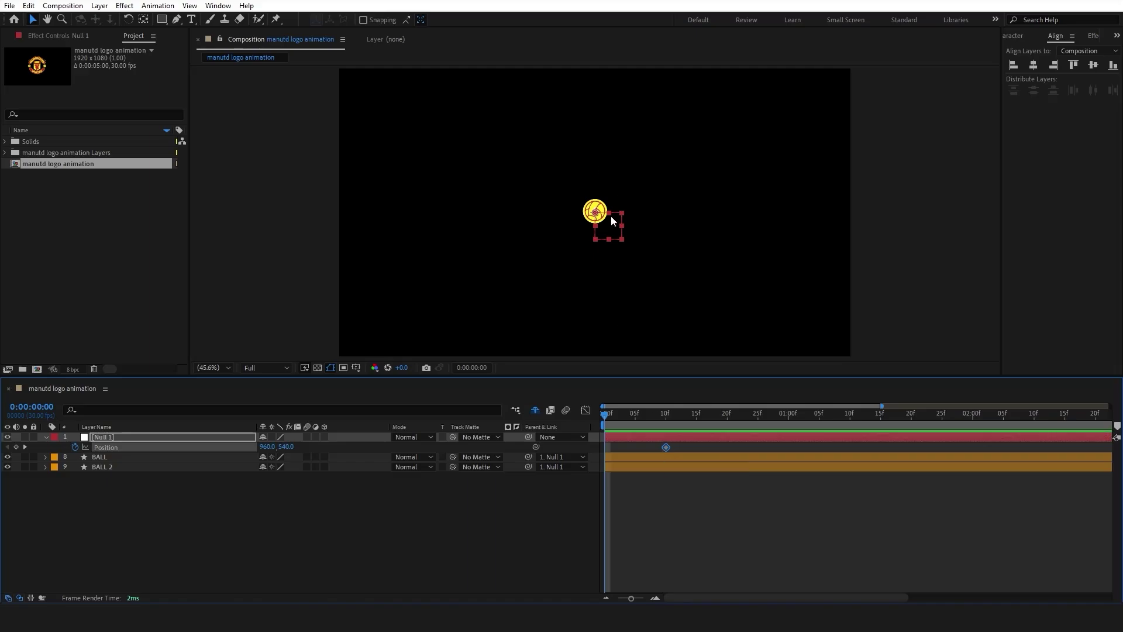
pyautogui.moveTo(597, 217); pyautogui.dragTo(522, 174)
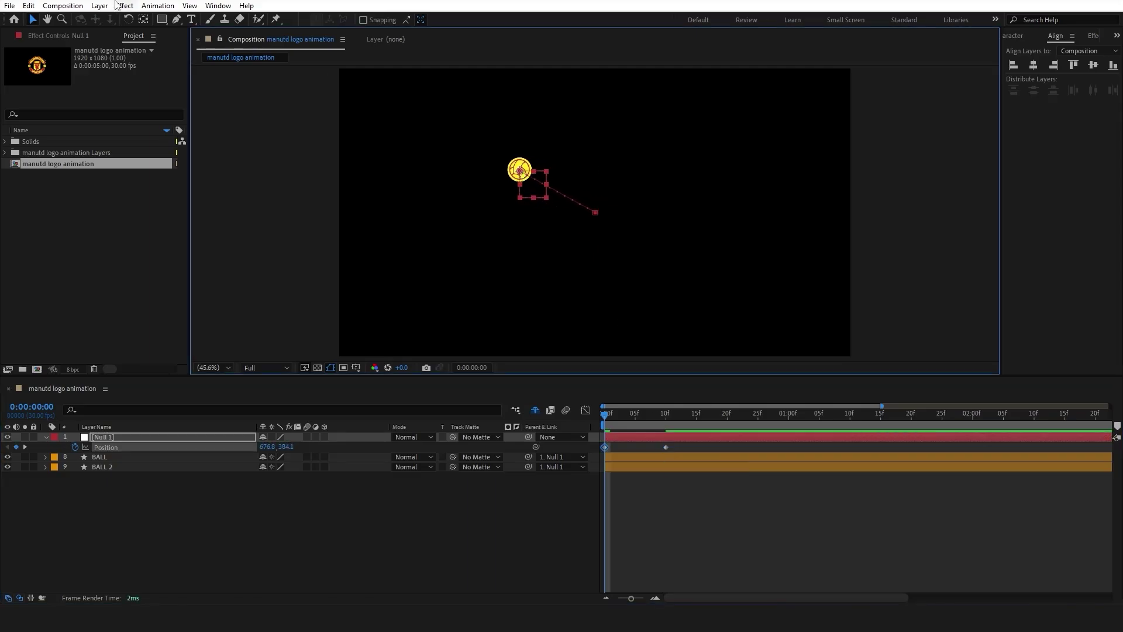
pyautogui.click(174, 18)
pyautogui.moveTo(595, 214); pyautogui.dragTo(515, 219)
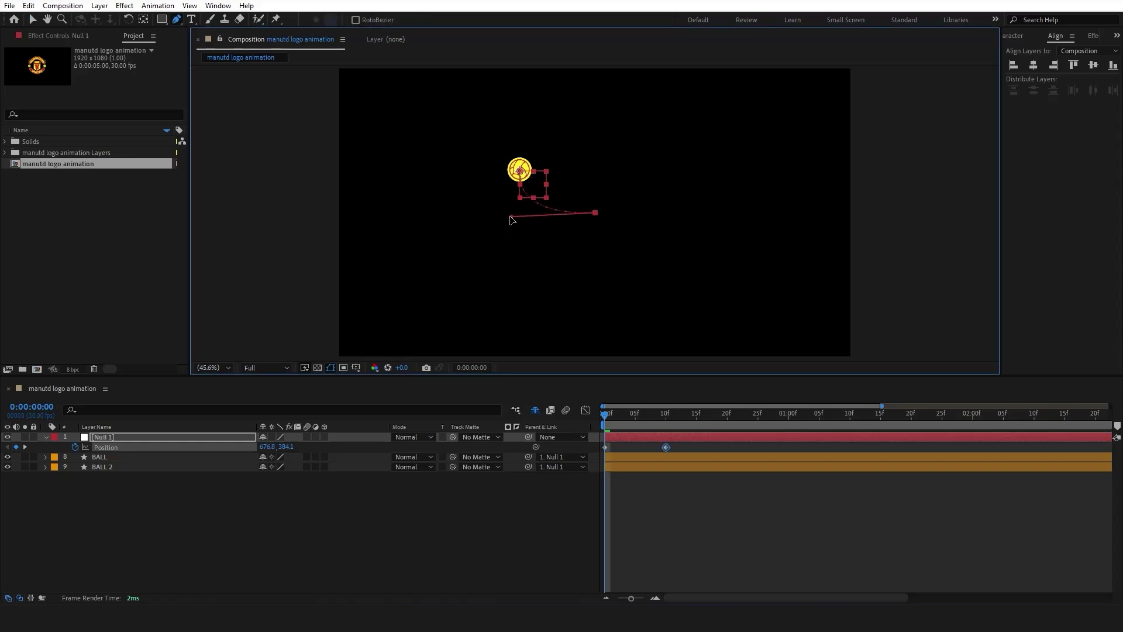
# Ease the null's position keyframes and reshape the speed graph so the movement accelerates sharply towards frame 10
pyautogui.click(694, 447)
pyautogui.click(586, 410)
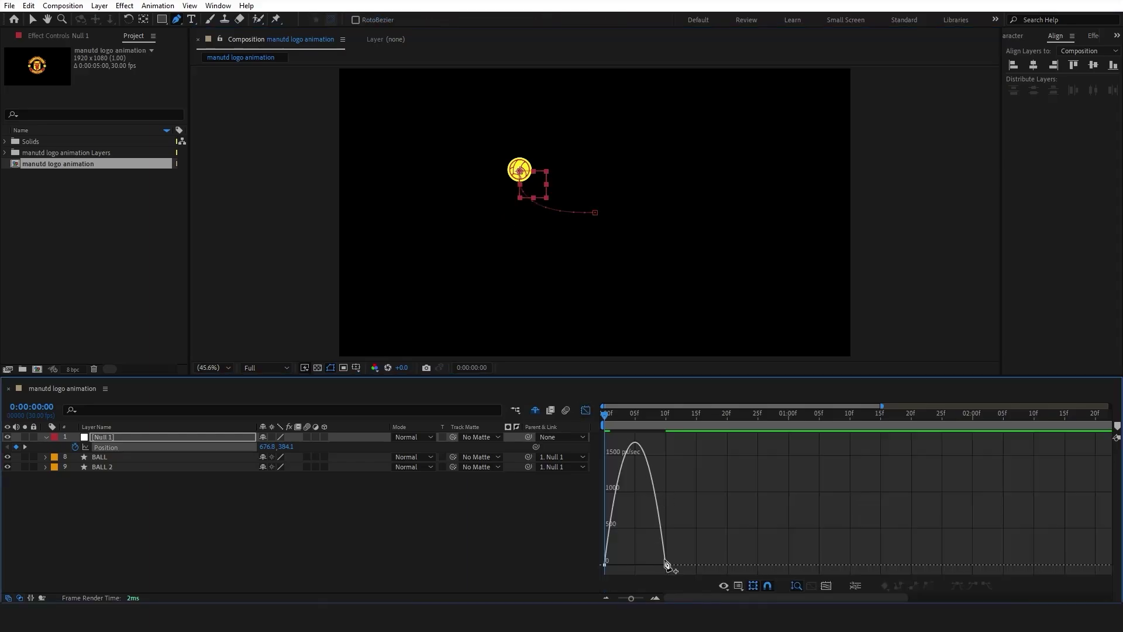
pyautogui.moveTo(656, 565)
pyautogui.mouseDown()
pyautogui.moveTo(626, 564)
pyautogui.moveTo(669, 565)
pyautogui.mouseUp()
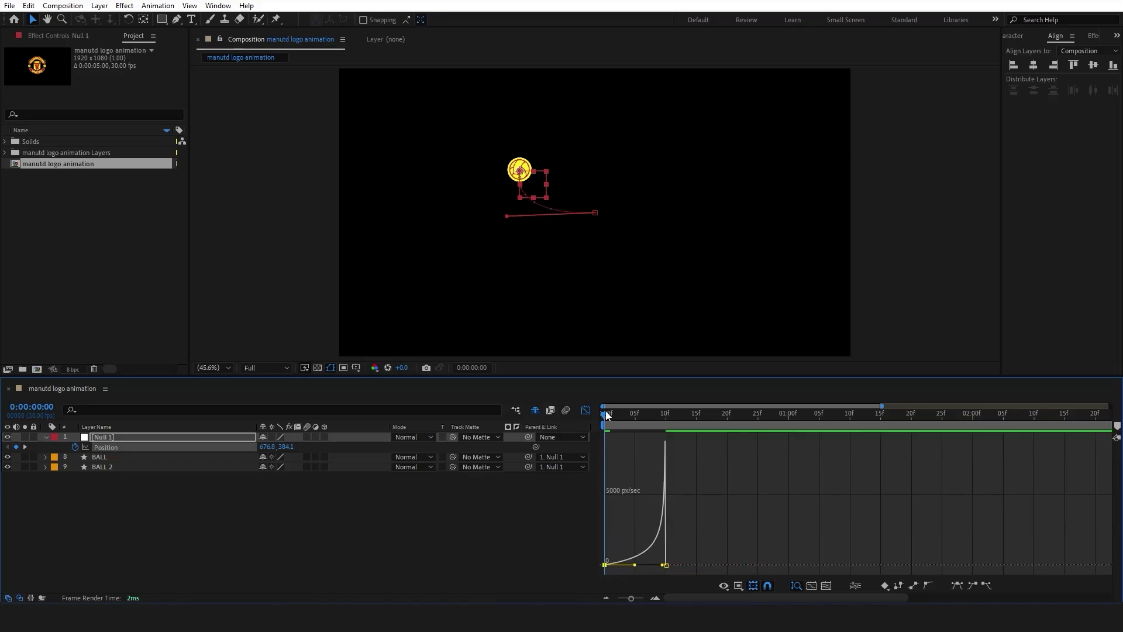
pyautogui.click(586, 410)
# Reveal and select the end keyframes of BALL and BALL 2, and preview the animation from the start
pyautogui.click(646, 457)
pyautogui.keyDown('shift'); pyautogui.click(647, 468); pyautogui.keyUp('shift')
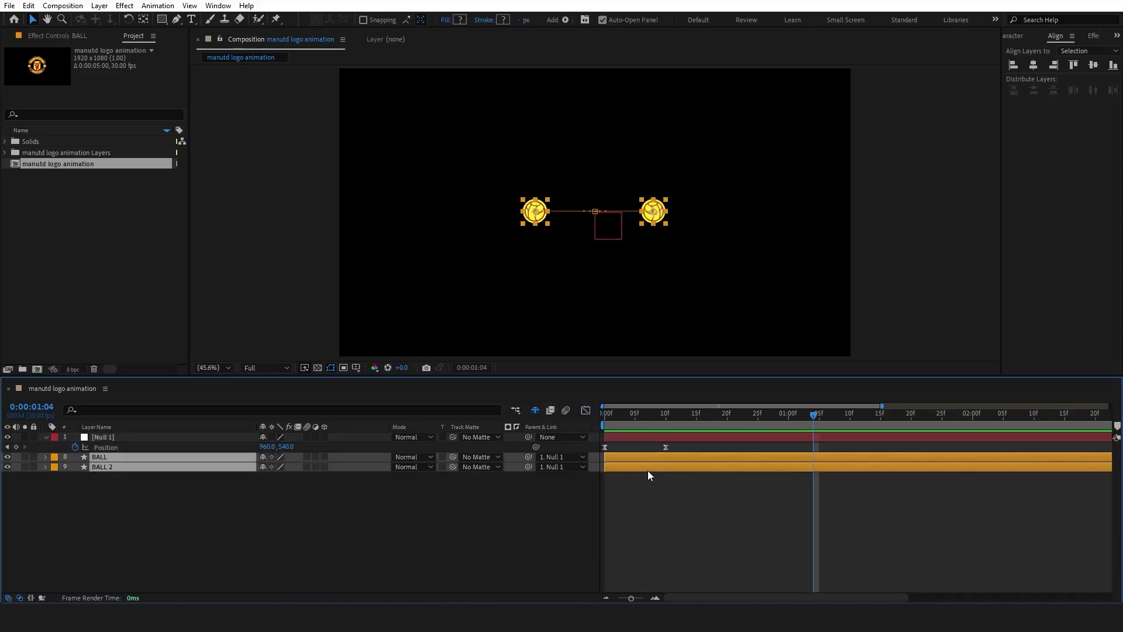
pyautogui.press('u')
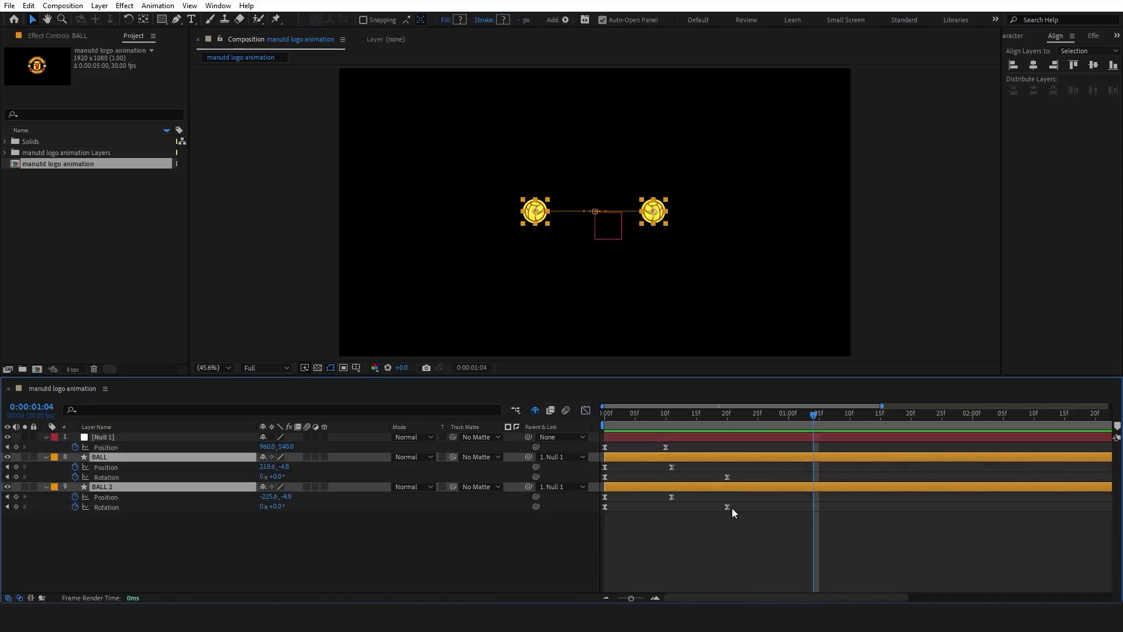
pyautogui.moveTo(742, 512); pyautogui.dragTo(641, 468)
pyautogui.moveTo(621, 417); pyautogui.dragTo(560, 417)
pyautogui.press('space')
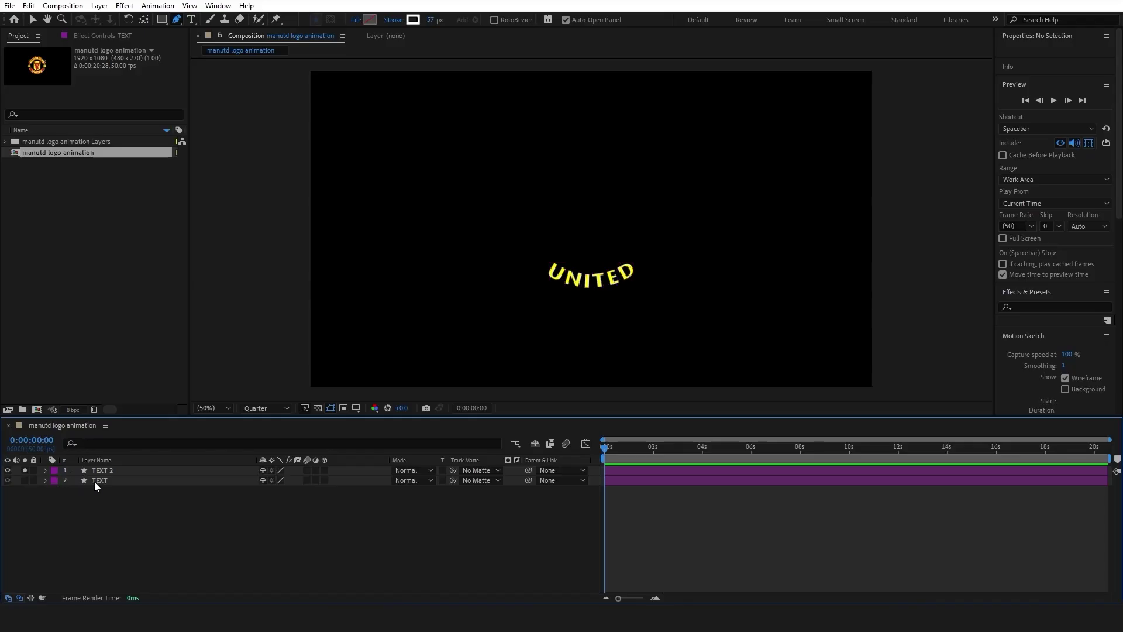
# Draw a curved white 57 px stroke that covers the UNITED text on a new shape layer with the Pen tool
pyautogui.click(94, 482)
pyautogui.click(262, 533)
pyautogui.click(541, 263)
pyautogui.moveTo(589, 285); pyautogui.dragTo(622, 283)
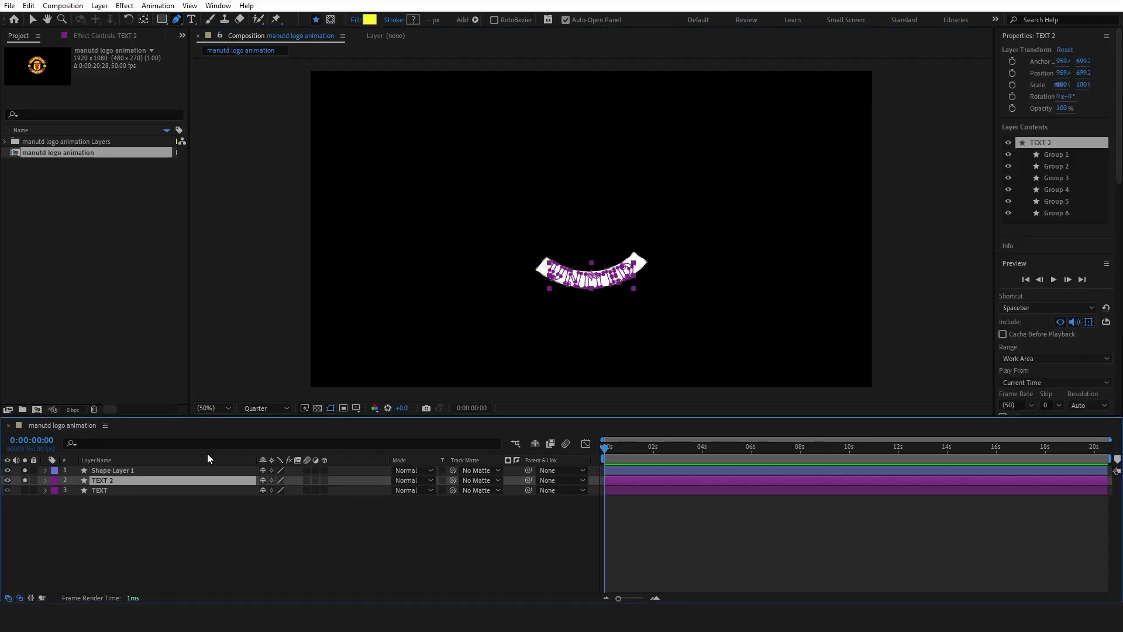
# Add Trim Paths to Shape Layer 1 and expand its properties
pyautogui.click(145, 471)
pyautogui.click(46, 470)
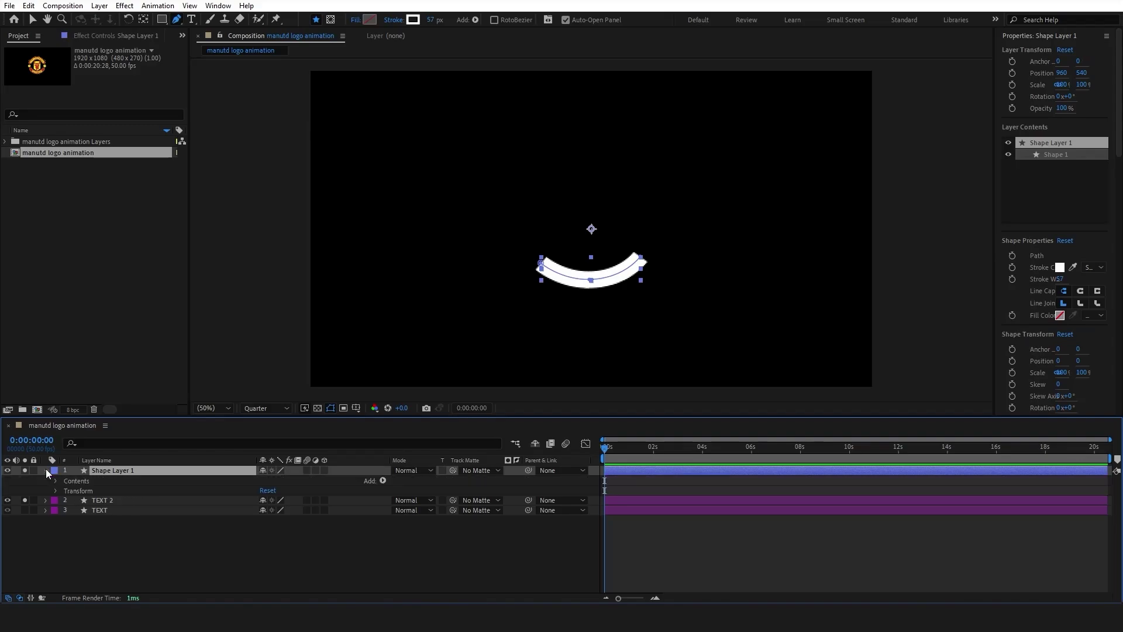
pyautogui.click(383, 481)
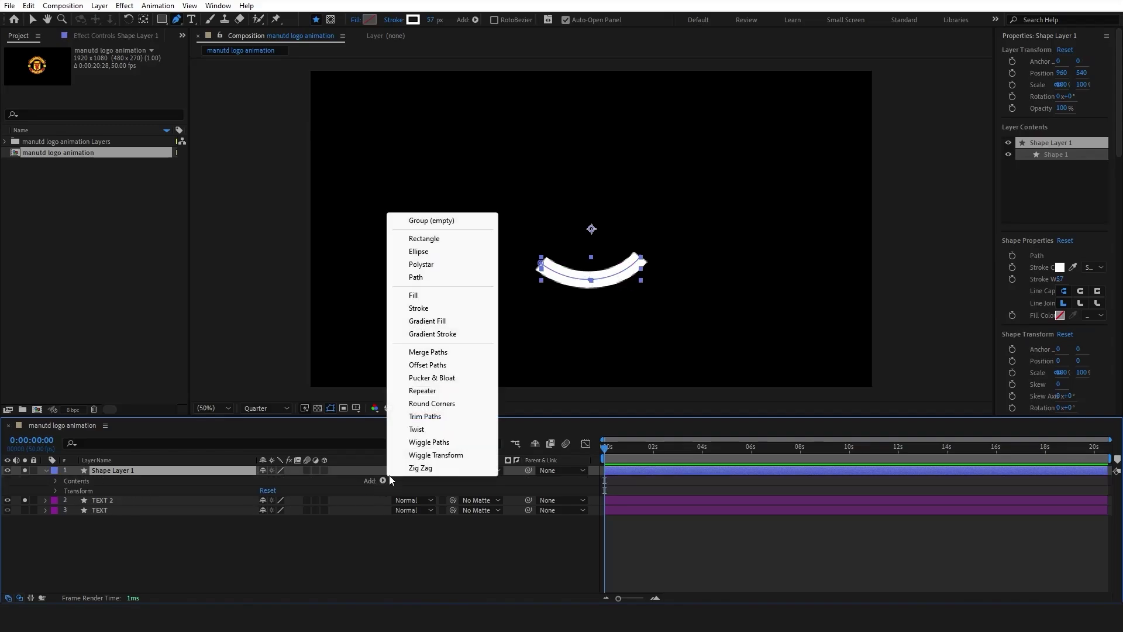
pyautogui.click(427, 416)
pyautogui.click(65, 500)
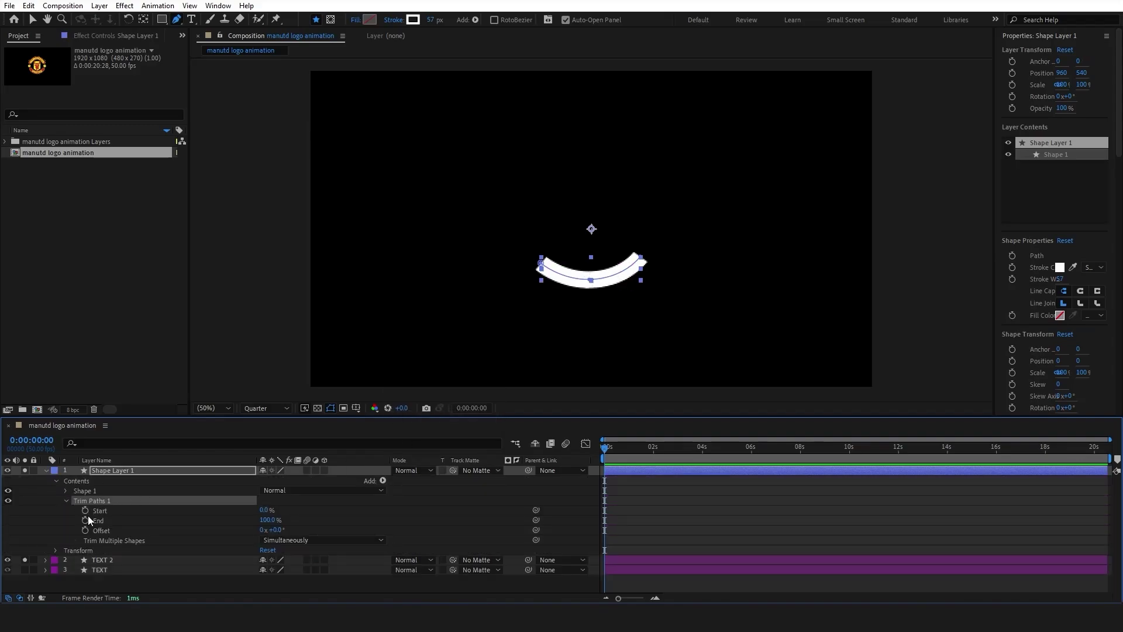
# Animate the Trim Paths End from 0% at the start to 100% at about 2 seconds, with Easy Ease on both keyframes
pyautogui.click(86, 520)
pyautogui.moveTo(606, 518); pyautogui.dragTo(655, 520)
pyautogui.moveTo(279, 521); pyautogui.dragTo(174, 520)
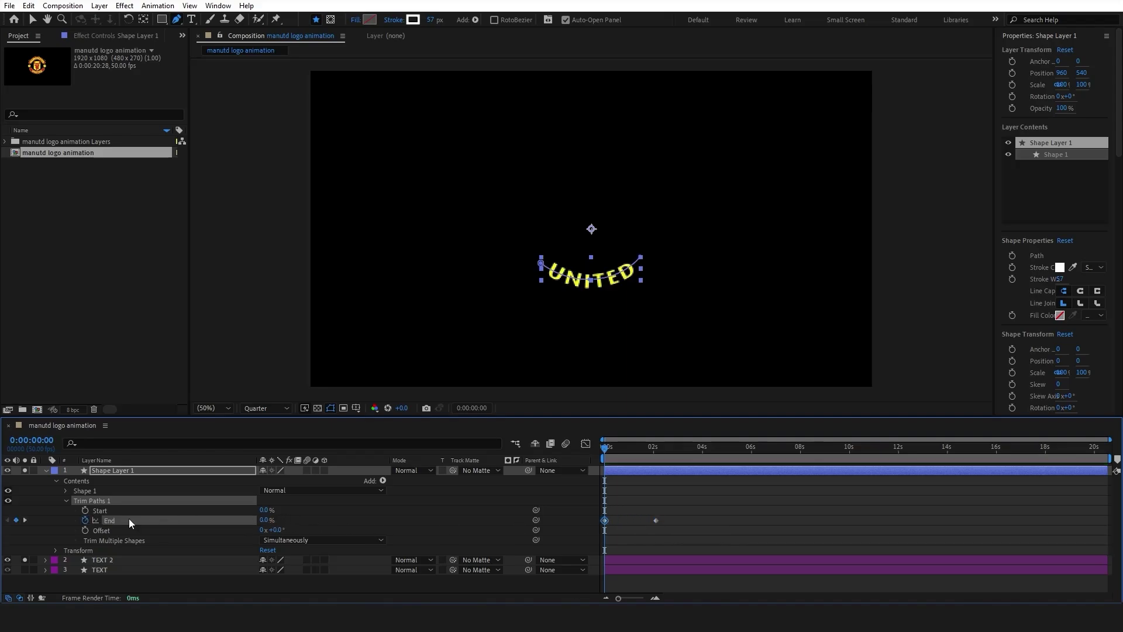
pyautogui.moveTo(725, 524); pyautogui.dragTo(533, 521)
pyautogui.press('F9')
pyautogui.click(47, 471)
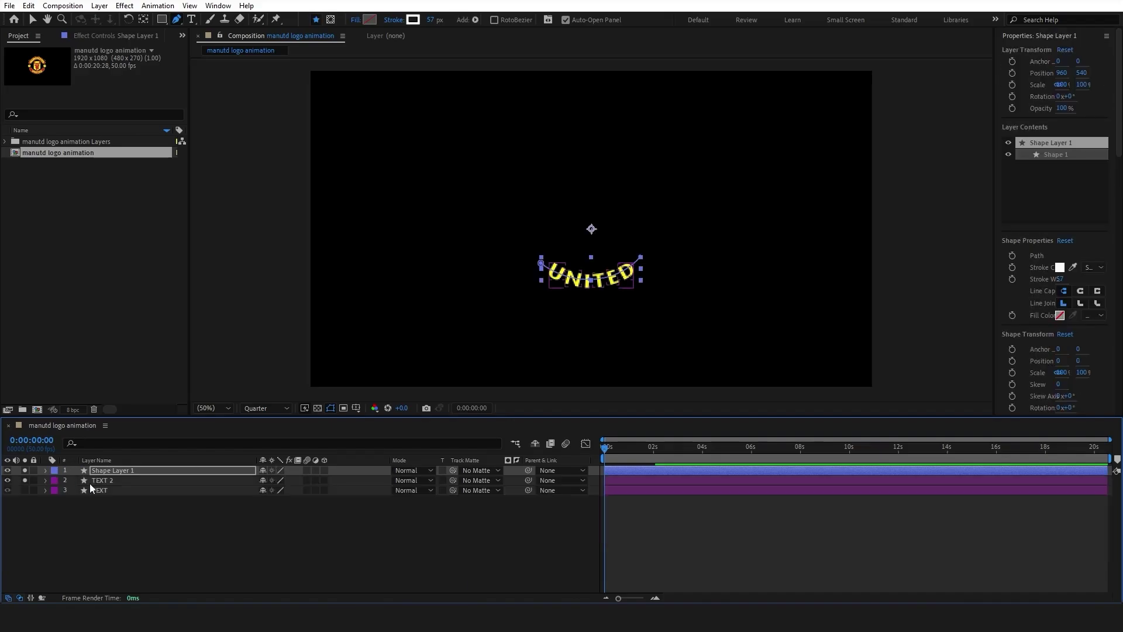
# Set Shape Layer 1 as the track matte of the TEXT 2 layer
pyautogui.click(103, 481)
pyautogui.click(489, 479)
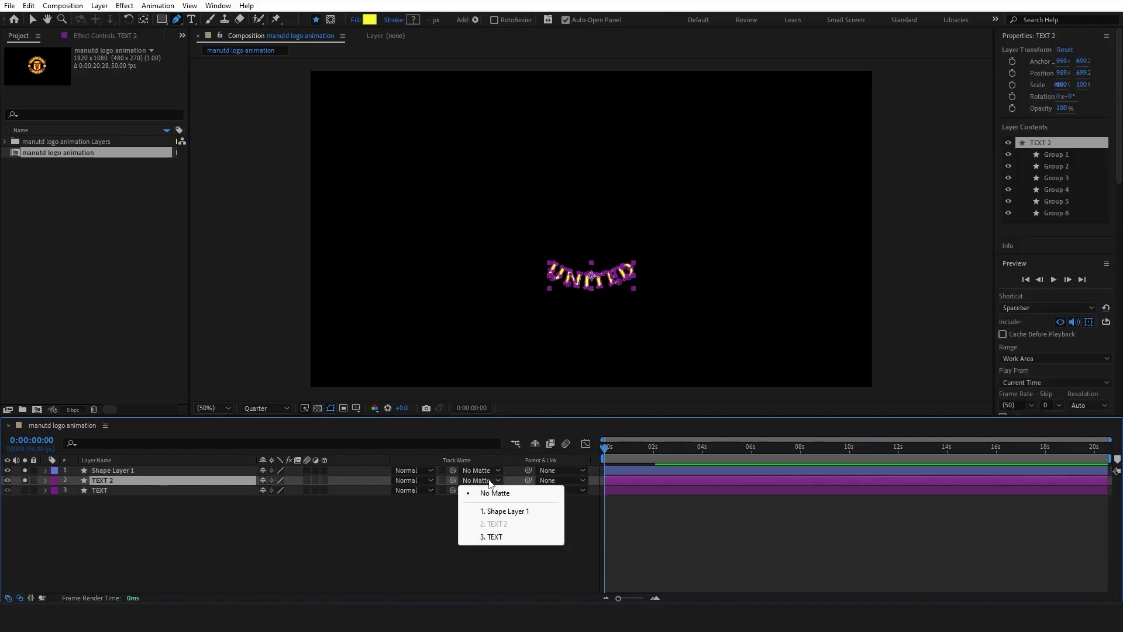
pyautogui.click(510, 511)
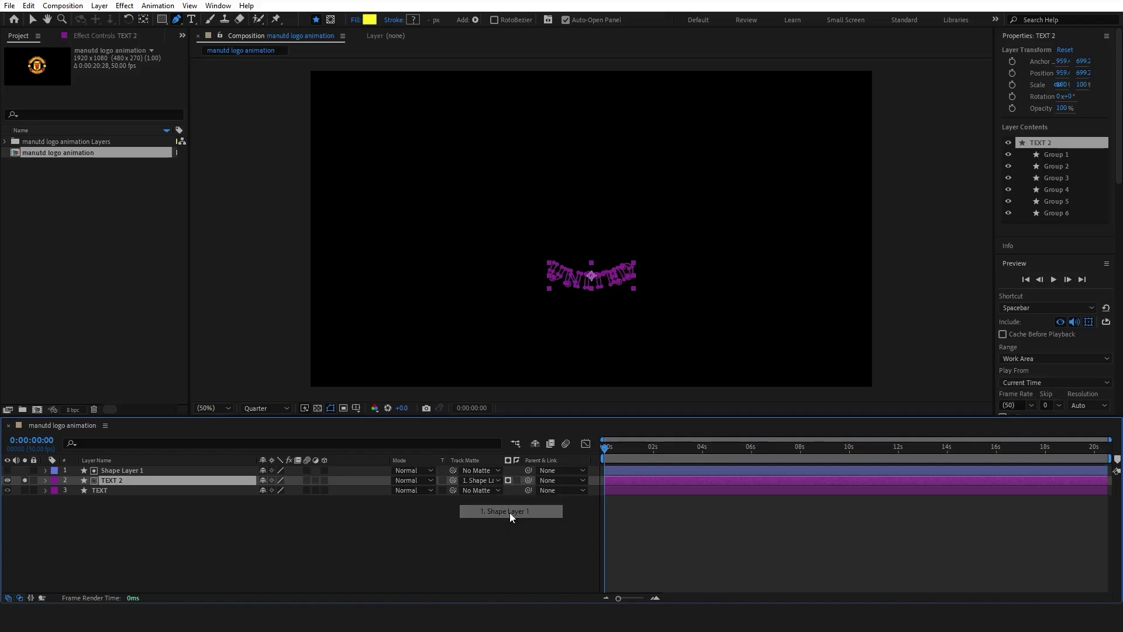
# Draw a curved white 57 px stroke that covers the MANCHESTER text on a new shape layer with the Pen tool
pyautogui.click(124, 523)
pyautogui.moveTo(591, 158); pyautogui.dragTo(632, 158)
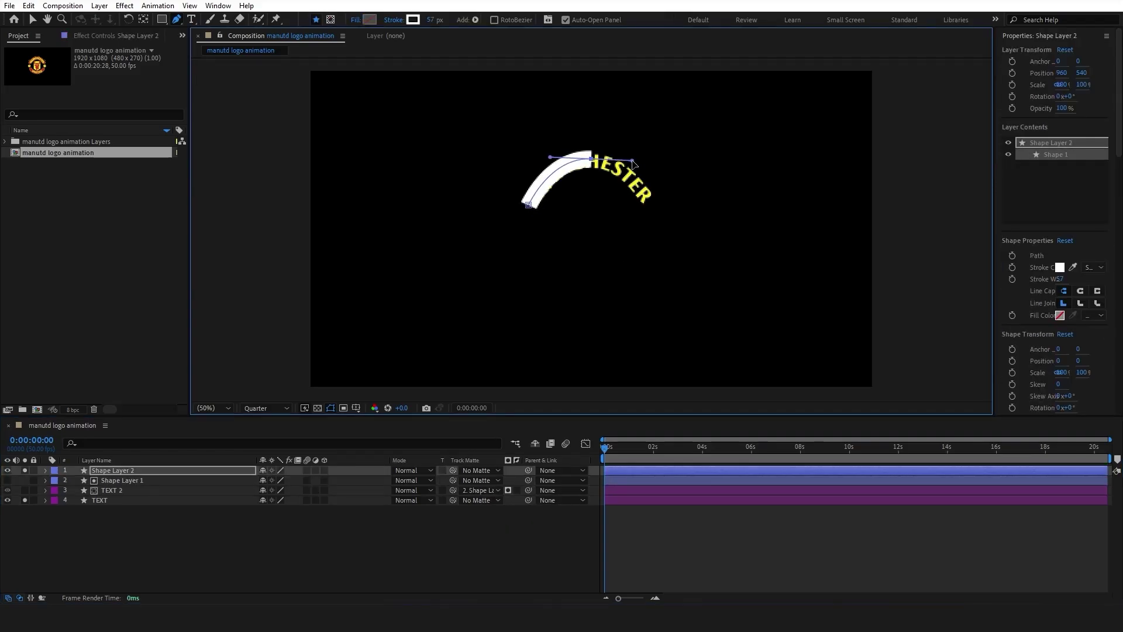
pyautogui.click(650, 200)
pyautogui.click(652, 204)
# Move Shape Layer 2 directly above the TEXT layer and paste the animated Trim Paths onto it
pyautogui.click(42, 480)
pyautogui.click(47, 480)
pyautogui.click(46, 480)
pyautogui.moveTo(135, 471); pyautogui.dragTo(131, 494)
pyautogui.click(46, 490)
pyautogui.click(91, 500)
pyautogui.hotkey('ctrl', 'v')
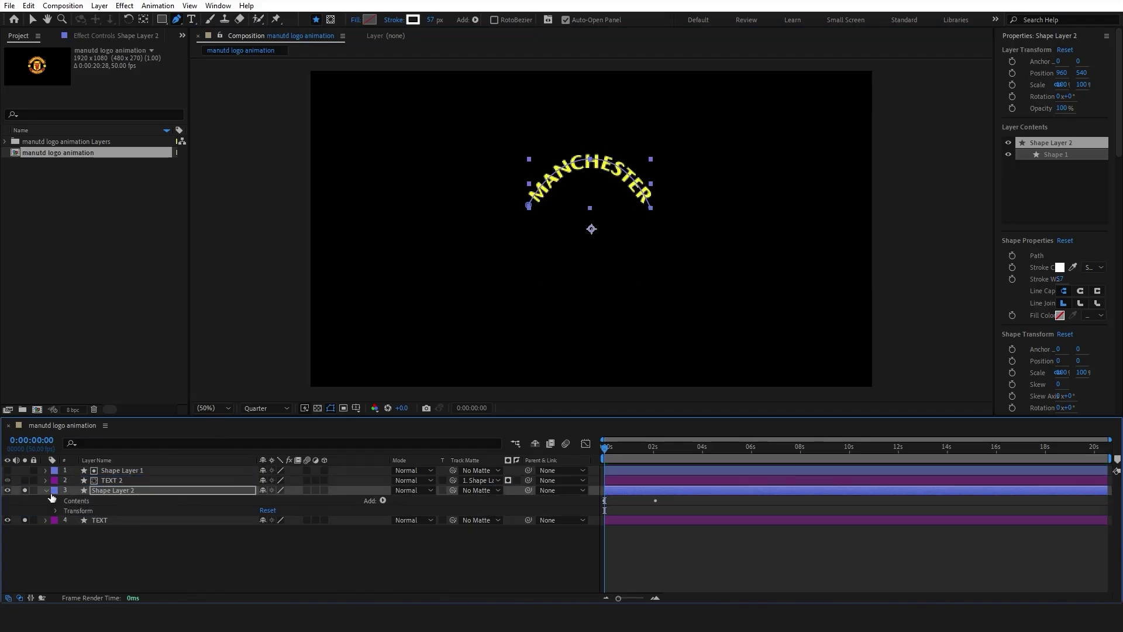
# Set Shape Layer 2 as the track matte of the TEXT layer and delay both layers by a few frames
pyautogui.click(47, 490)
pyautogui.click(480, 500)
pyautogui.click(502, 556)
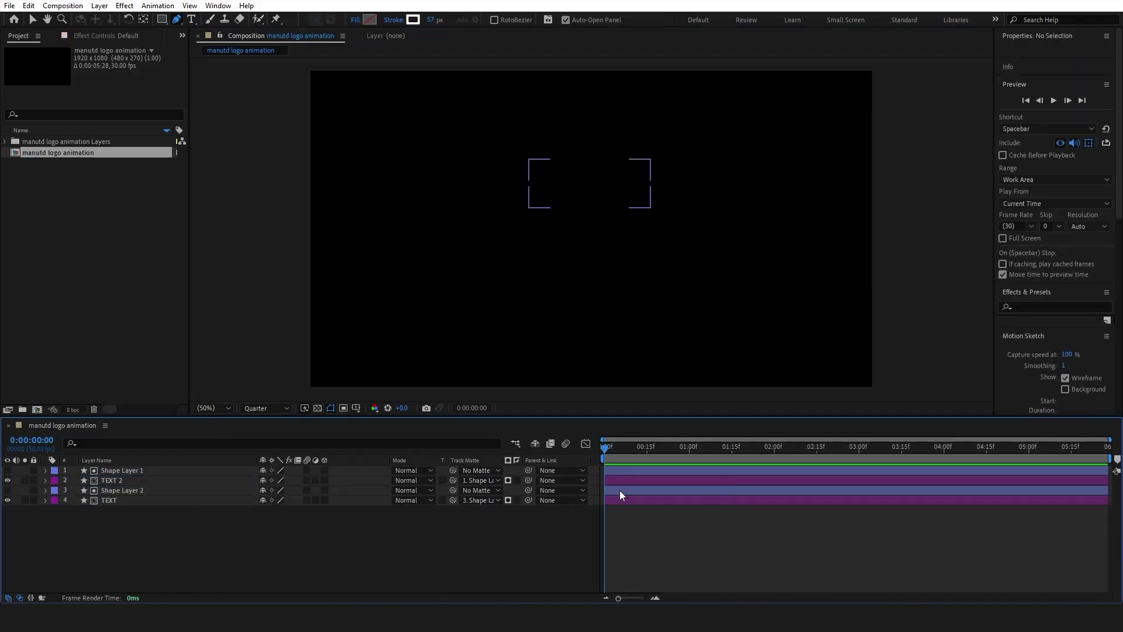
pyautogui.click(618, 491)
pyautogui.keyDown('shift'); pyautogui.click(615, 500); pyautogui.keyUp('shift')
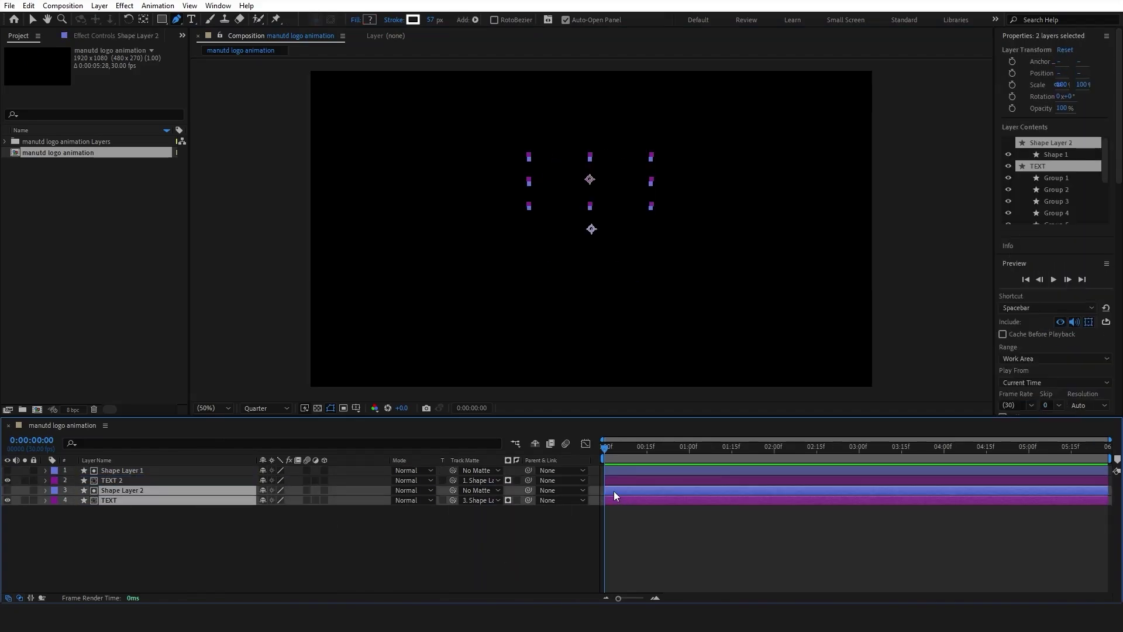
# Pre-compose both text layers together with their two matte shape layers as Pre-comp 1
pyautogui.click(228, 471)
pyautogui.keyDown('shift'); pyautogui.click(217, 500); pyautogui.keyUp('shift')
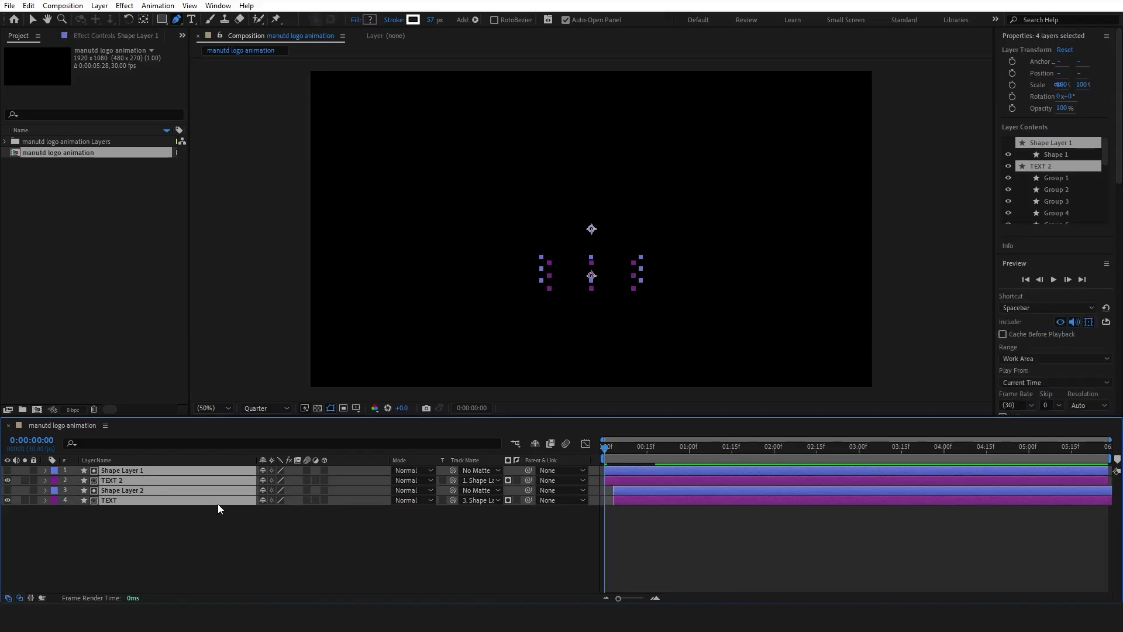
pyautogui.rightClick(218, 503)
pyautogui.click(266, 426)
pyautogui.click(632, 379)
pyautogui.click(243, 492)
pyautogui.click(271, 471)
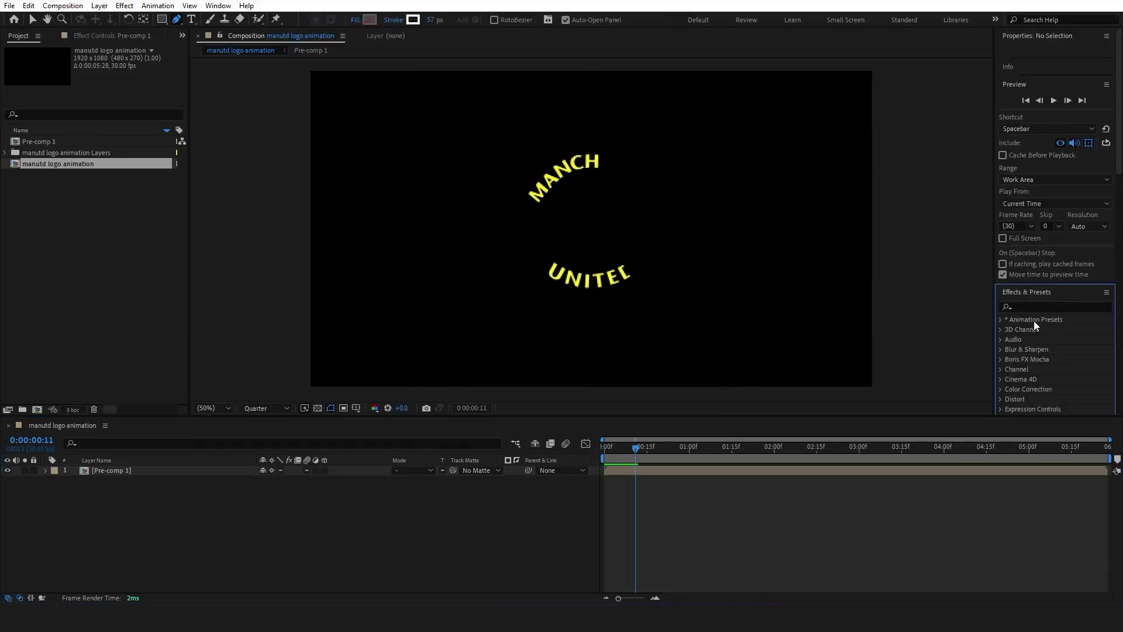
# Find the Fill effect and apply it to Pre-comp 1
pyautogui.click(1030, 308)
pyautogui.write('fill')
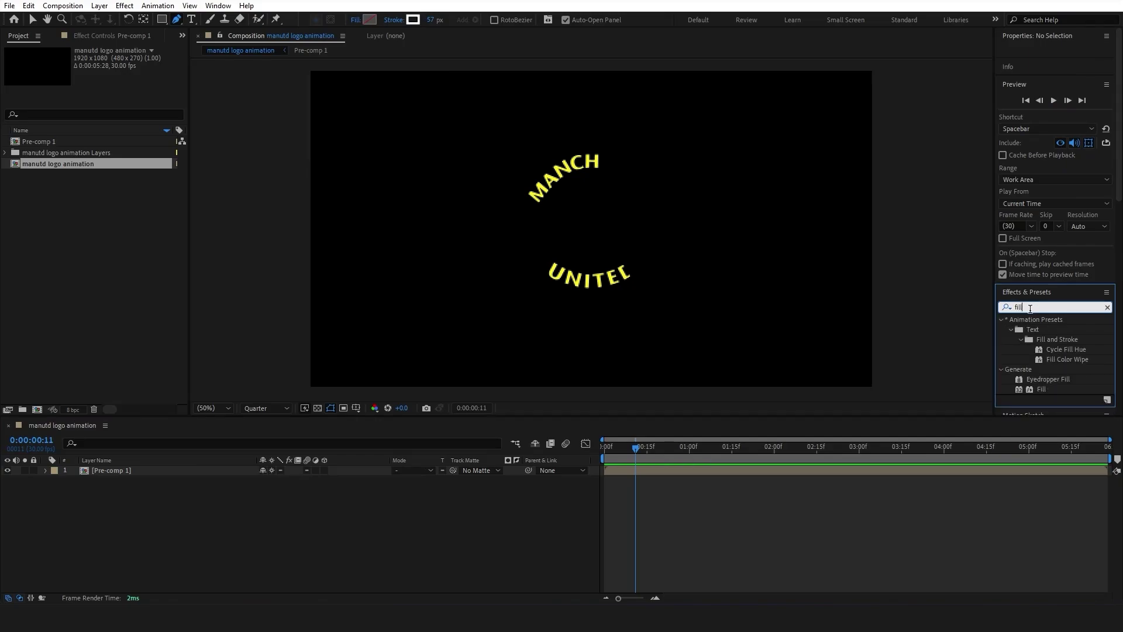
pyautogui.click(1049, 390)
pyautogui.moveTo(452, 406); pyautogui.dragTo(145, 469)
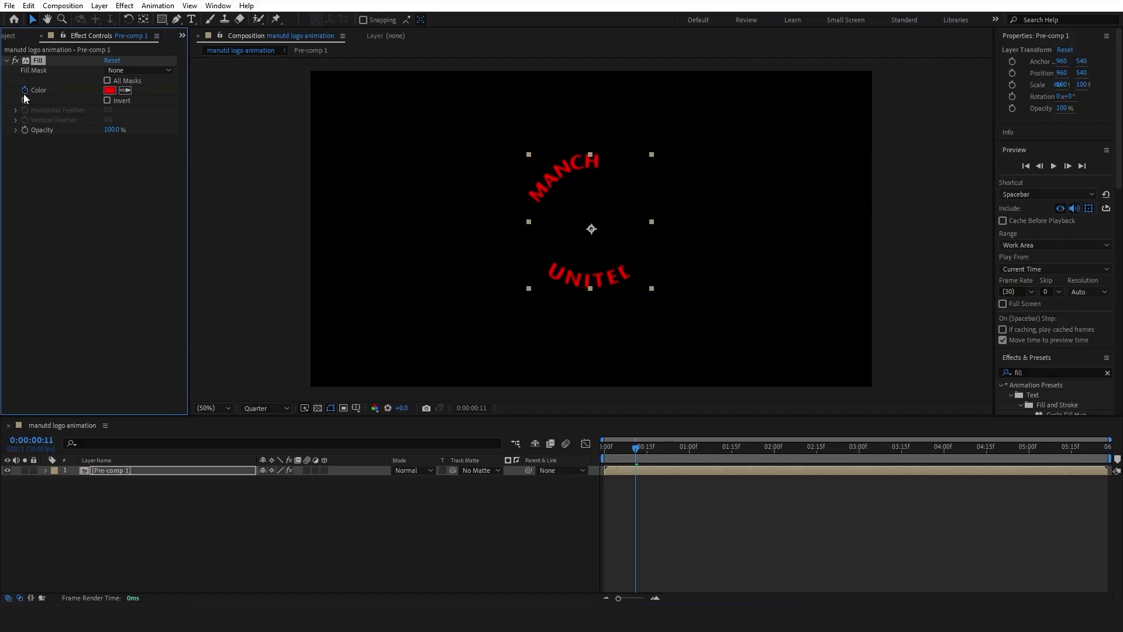
# Set the keyframed Fill Color to yellow FFF22D and move its keyframe to about 1 second
pyautogui.click(110, 91)
pyautogui.hotkey('ctrl', 'v')
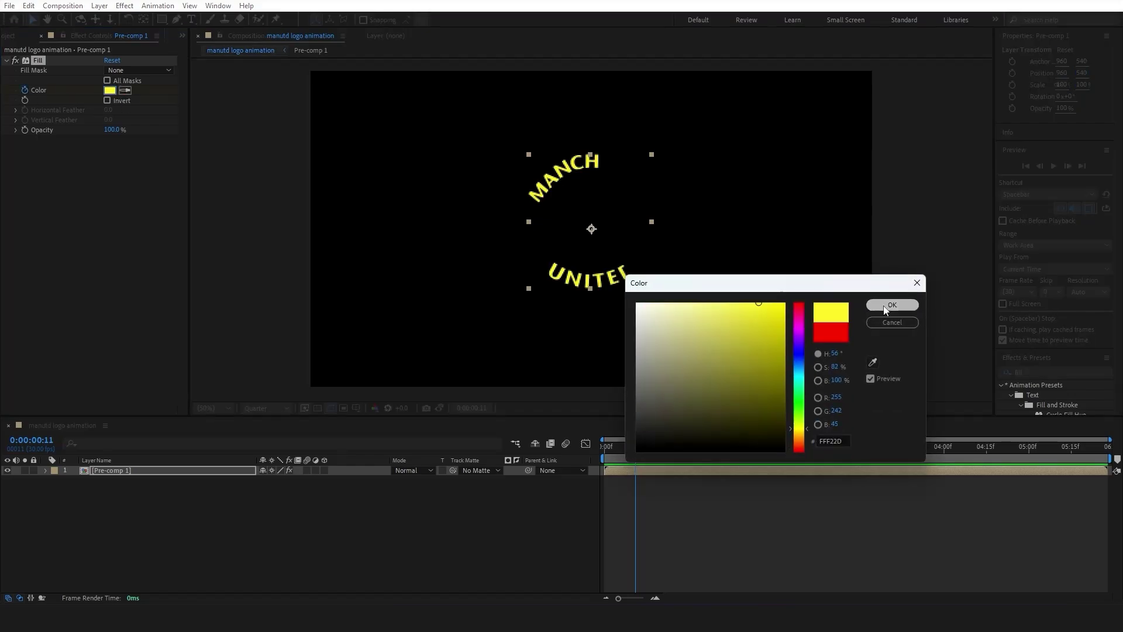
pyautogui.click(888, 307)
pyautogui.press('u')
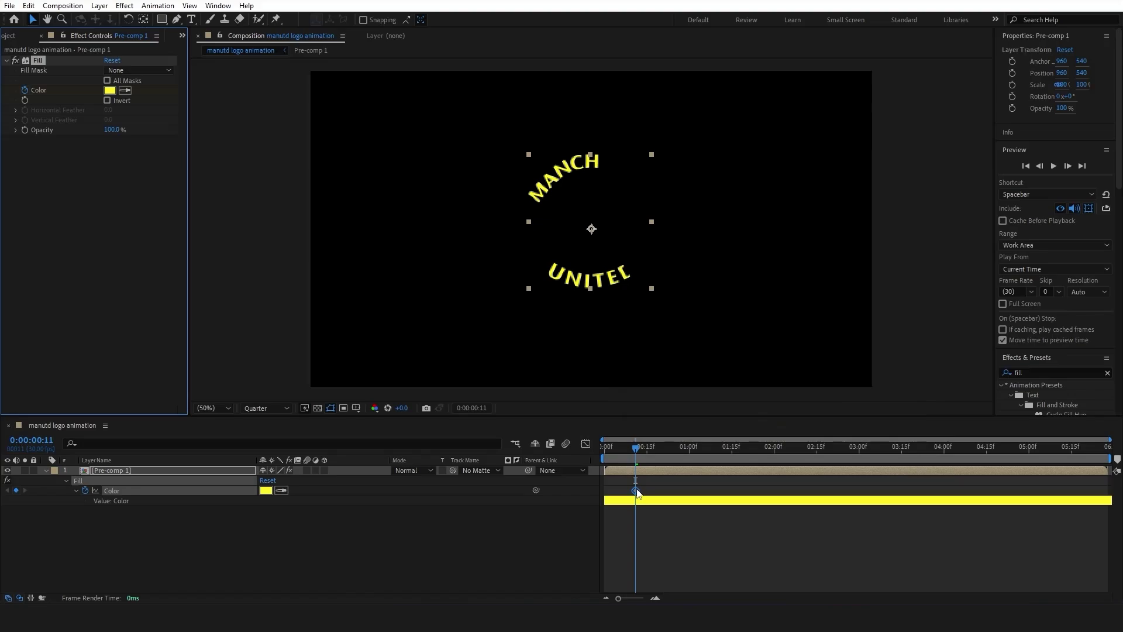
pyautogui.moveTo(637, 491); pyautogui.dragTo(692, 491)
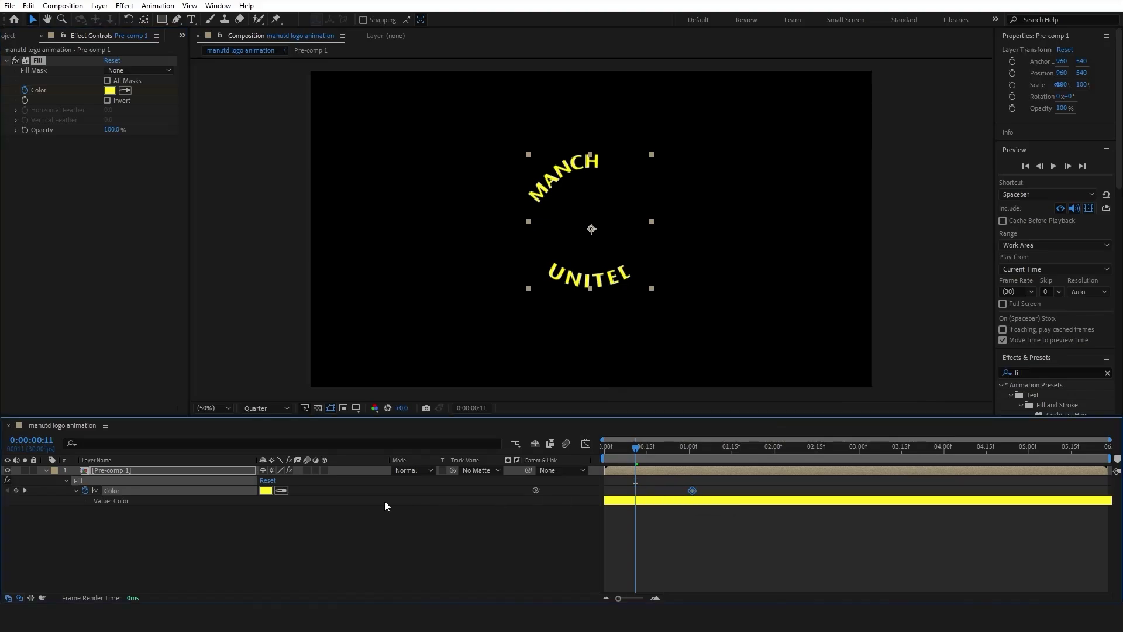
# Add a red Fill Color keyframe on Pre-comp 1 at 0:00:00:11
pyautogui.click(266, 490)
pyautogui.click(798, 305)
pyautogui.click(892, 304)
# Animate the Scale of Pre-comp 1 from 139% at 0:00:00:11 to 100% at about 1 second
pyautogui.press('s')
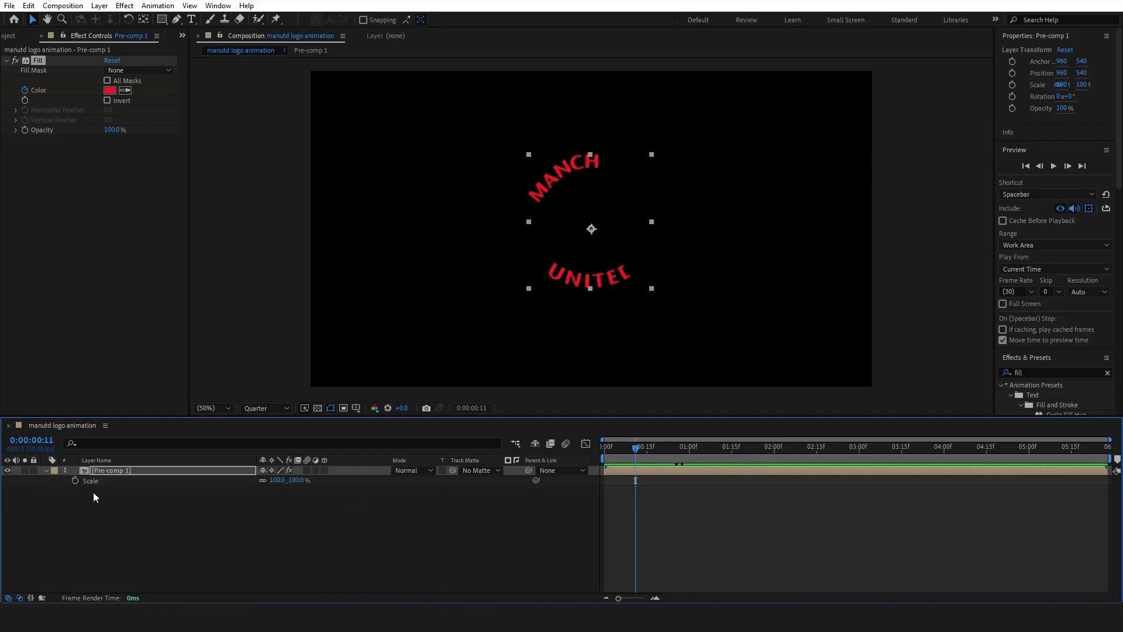
pyautogui.click(75, 481)
pyautogui.press('u')
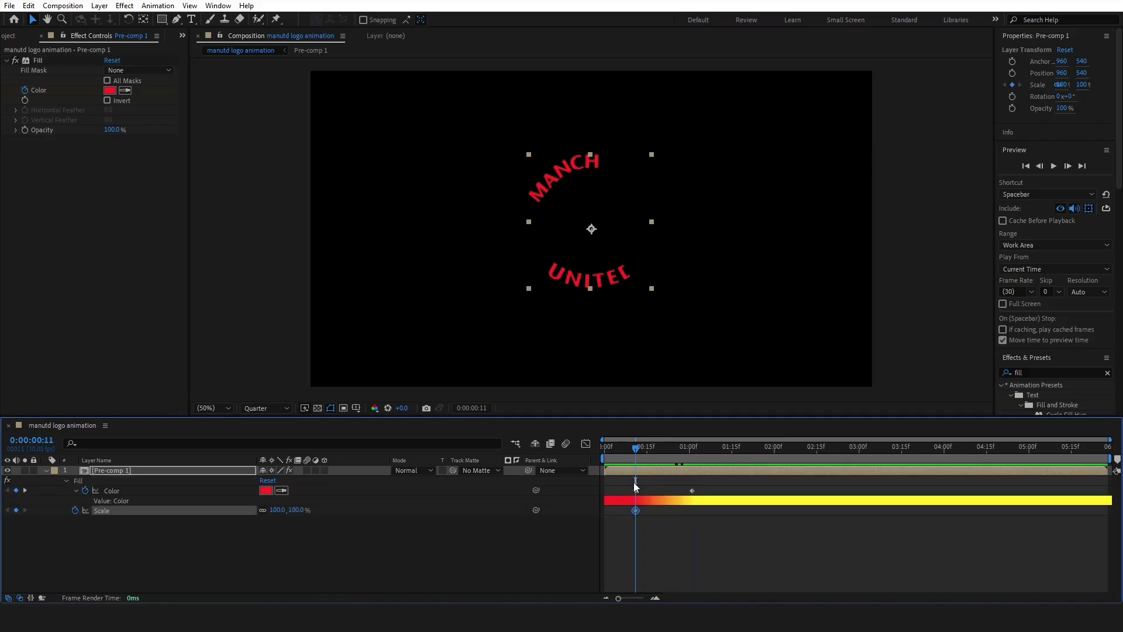
pyautogui.moveTo(635, 508); pyautogui.dragTo(693, 511)
pyautogui.moveTo(280, 510); pyautogui.dragTo(297, 509)
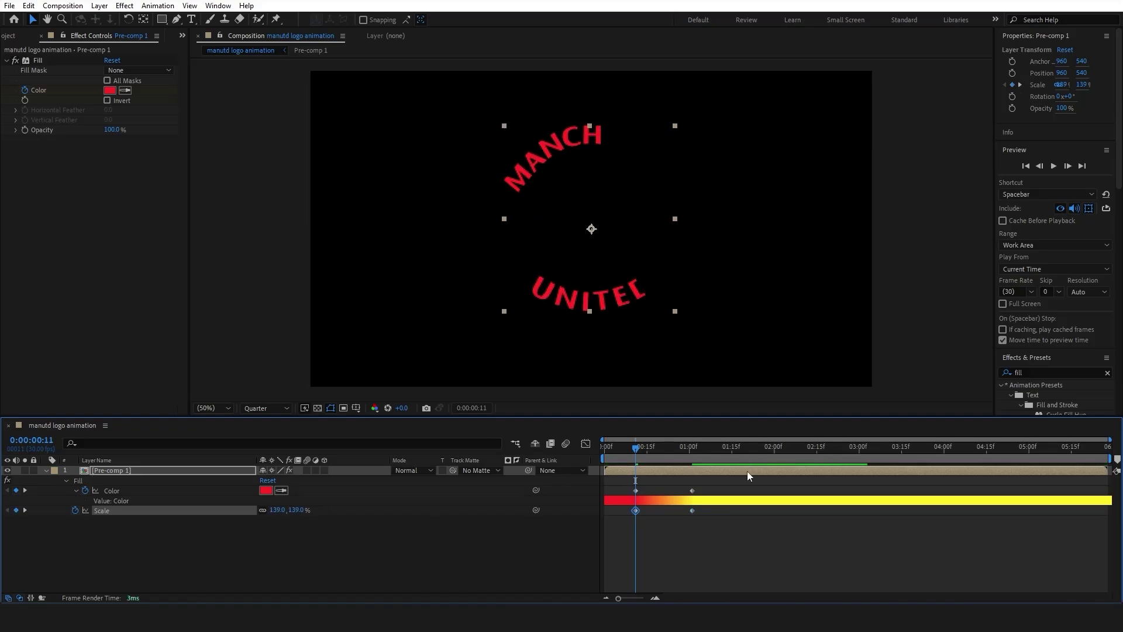
# Apply Easy Ease to both Scale keyframes and adjust their curve in the Graph Editor
pyautogui.moveTo(728, 507); pyautogui.dragTo(616, 510)
pyautogui.press('F9')
pyautogui.click(587, 448)
pyautogui.click(689, 476)
pyautogui.moveTo(682, 478)
pyautogui.mouseDown()
pyautogui.moveTo(638, 482)
pyautogui.moveTo(688, 479)
pyautogui.mouseUp()
pyautogui.click(587, 443)
pyautogui.click(586, 444)
# Preview the text reveal with its color and scale animation from the start
pyautogui.press('space')
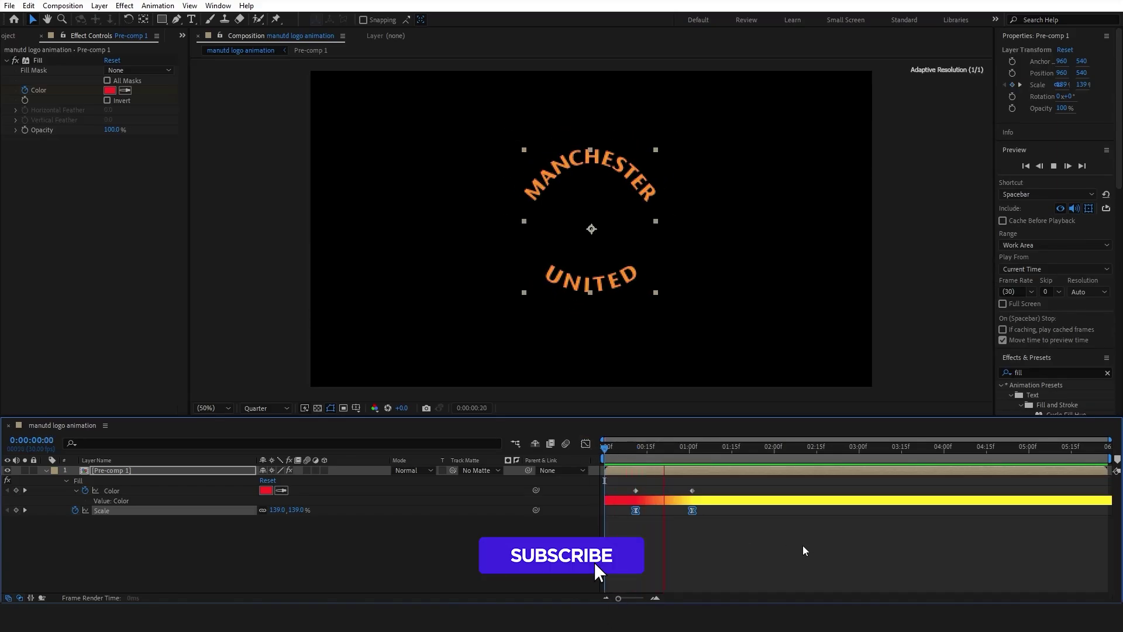
pyautogui.press('space')
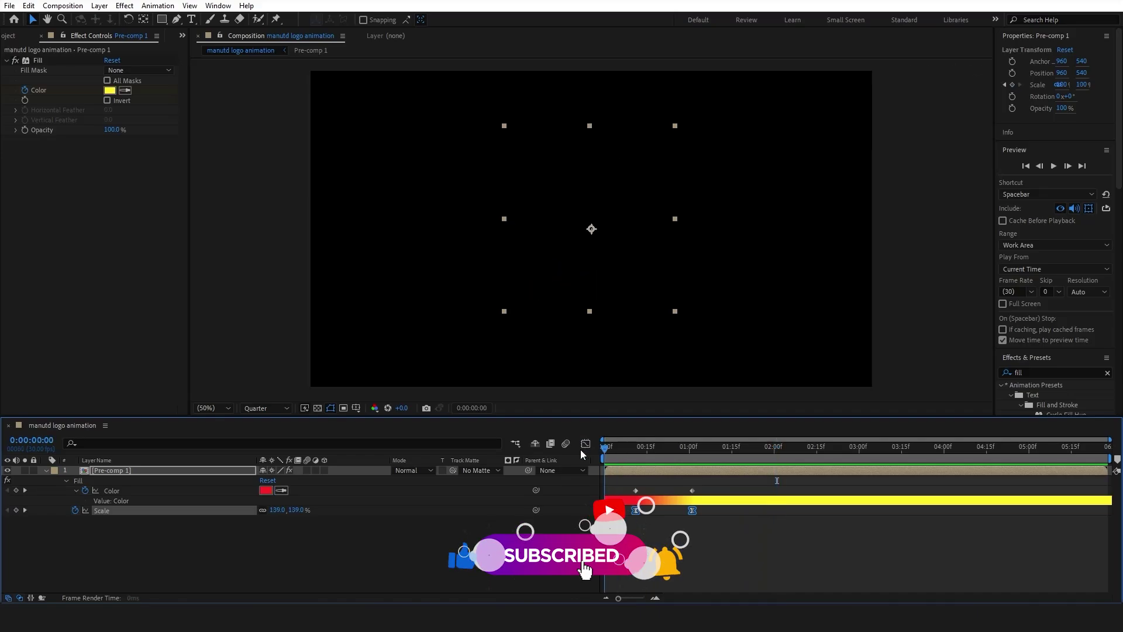
pyautogui.press('space')
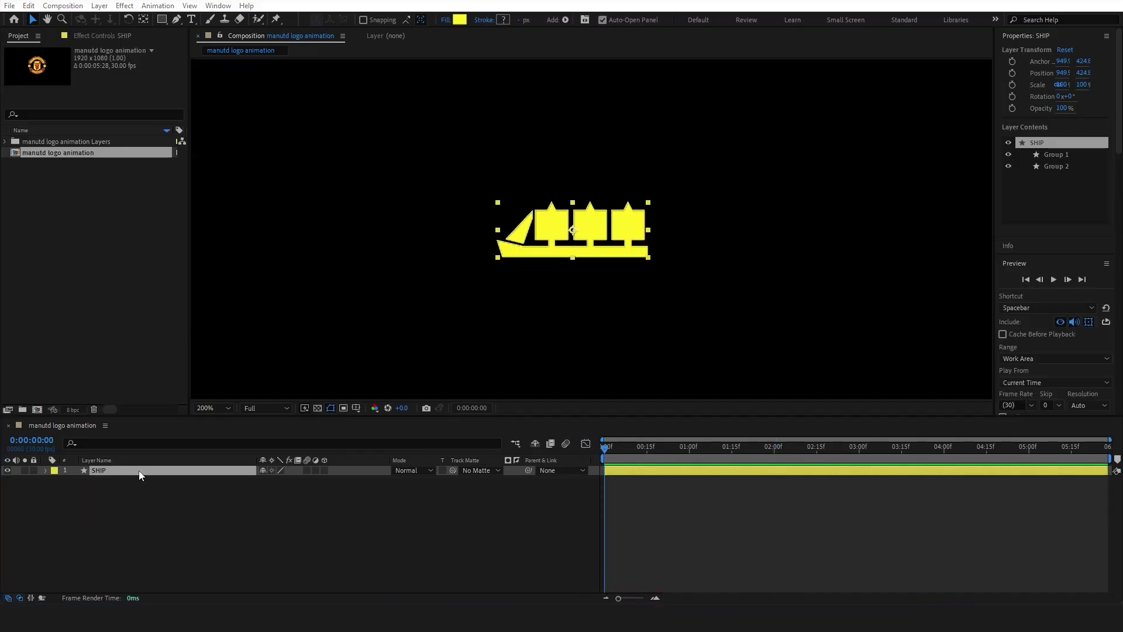
# Animate the SHIP layer's X position from 1111.9 at the start to 949.9 at about 1 second, with Easy Ease
pyautogui.click(138, 472)
pyautogui.press('p')
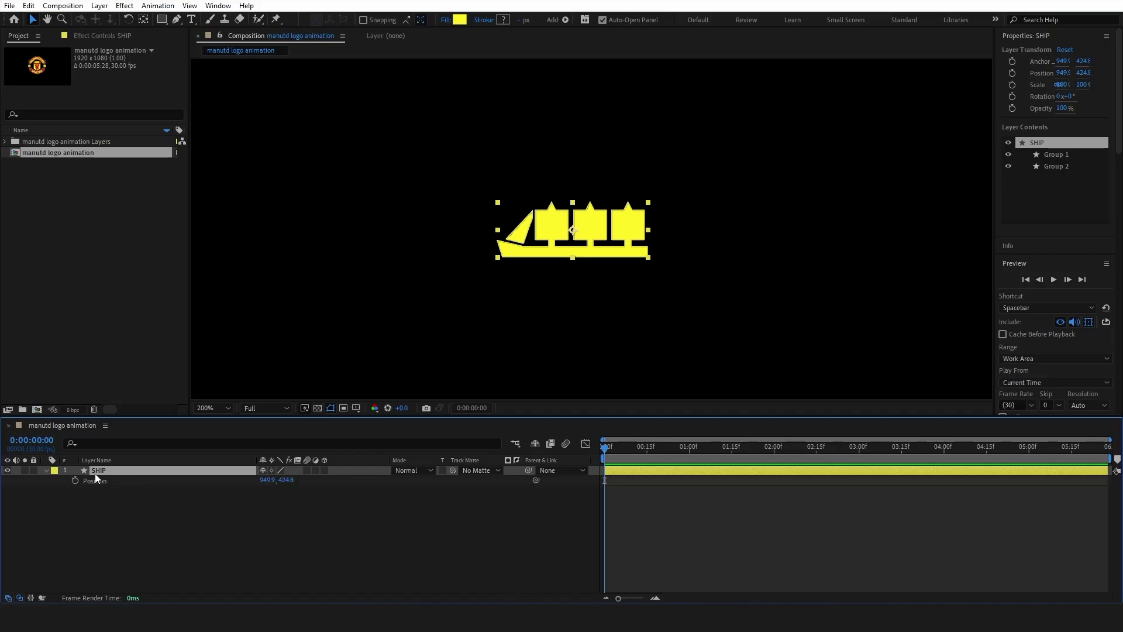
pyautogui.click(75, 481)
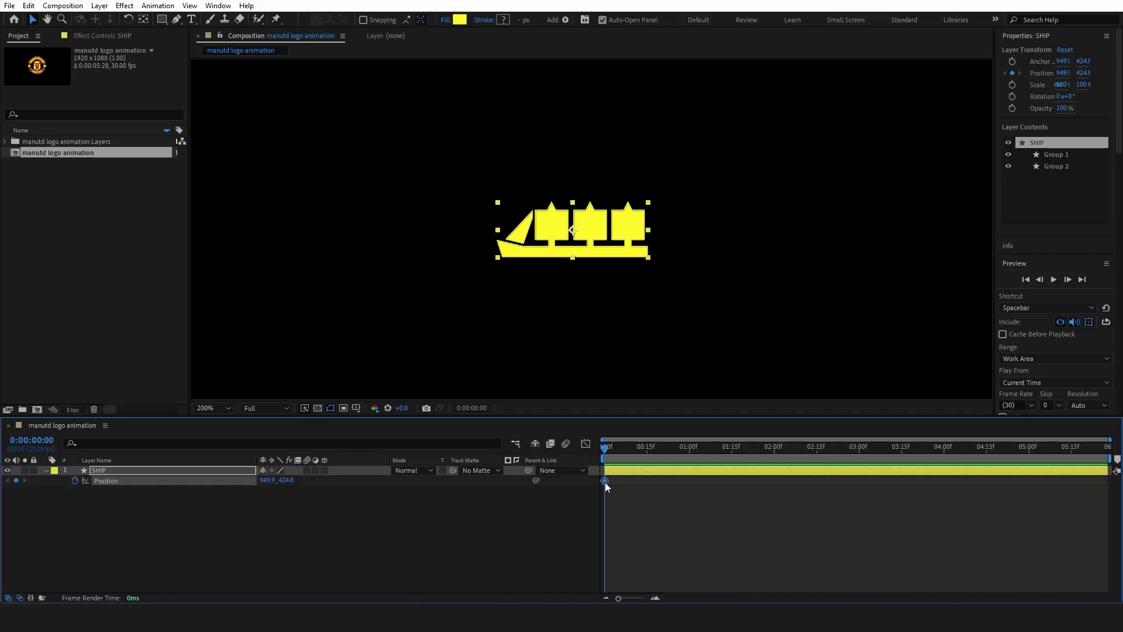
pyautogui.moveTo(605, 480); pyautogui.dragTo(690, 482)
pyautogui.moveTo(271, 481); pyautogui.dragTo(363, 480)
pyautogui.moveTo(740, 486); pyautogui.dragTo(596, 477)
# Reshape the SHIP Position speed curve to start fast and slow down, and preview it with the work area ending at about 2:15
pyautogui.click(586, 444)
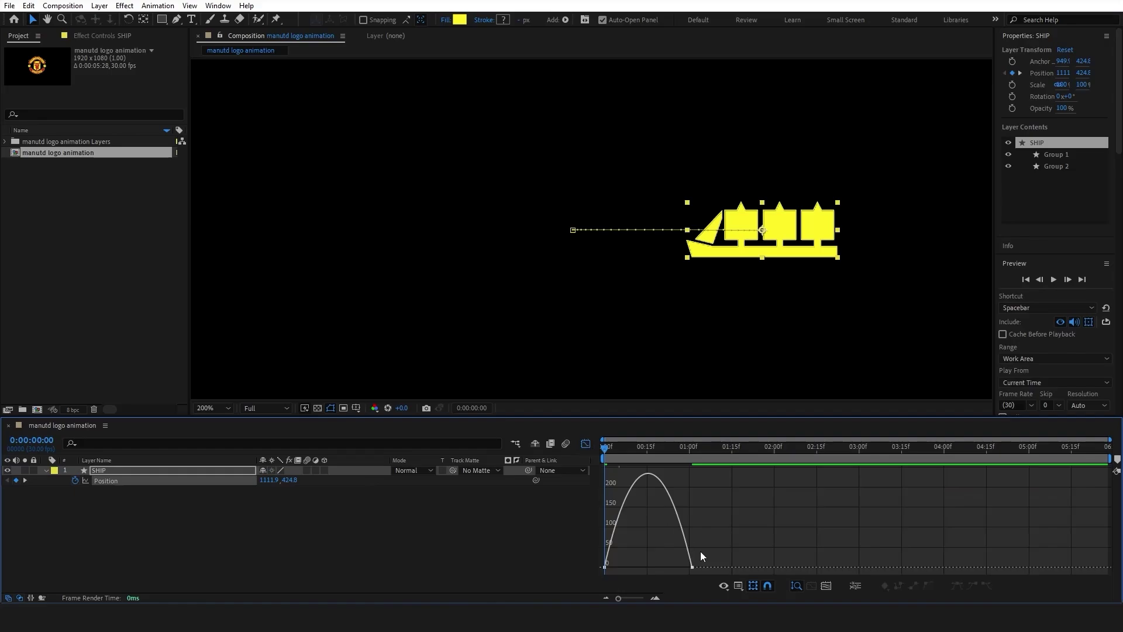
pyautogui.click(690, 570)
pyautogui.moveTo(677, 570); pyautogui.dragTo(585, 564)
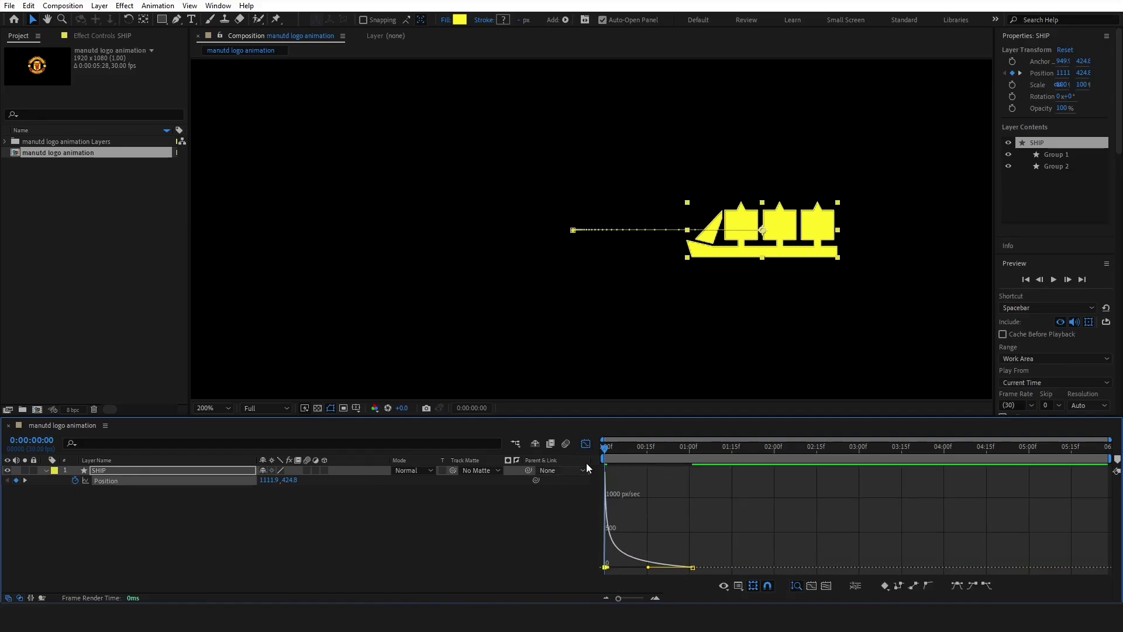
pyautogui.click(586, 444)
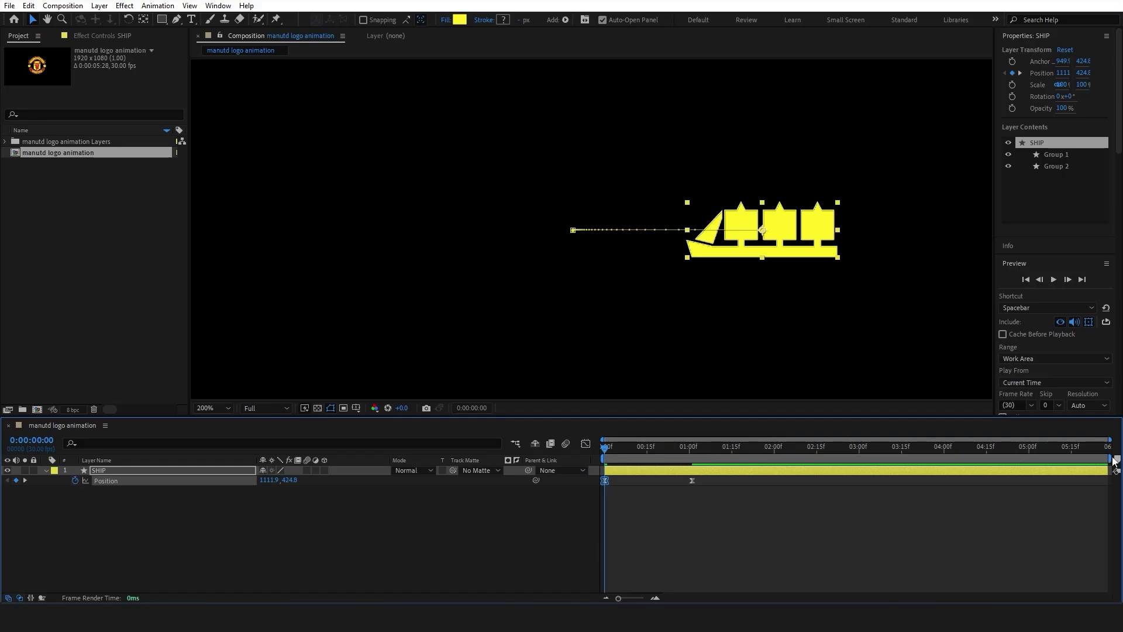
pyautogui.moveTo(1110, 458); pyautogui.dragTo(817, 459)
pyautogui.press('space')
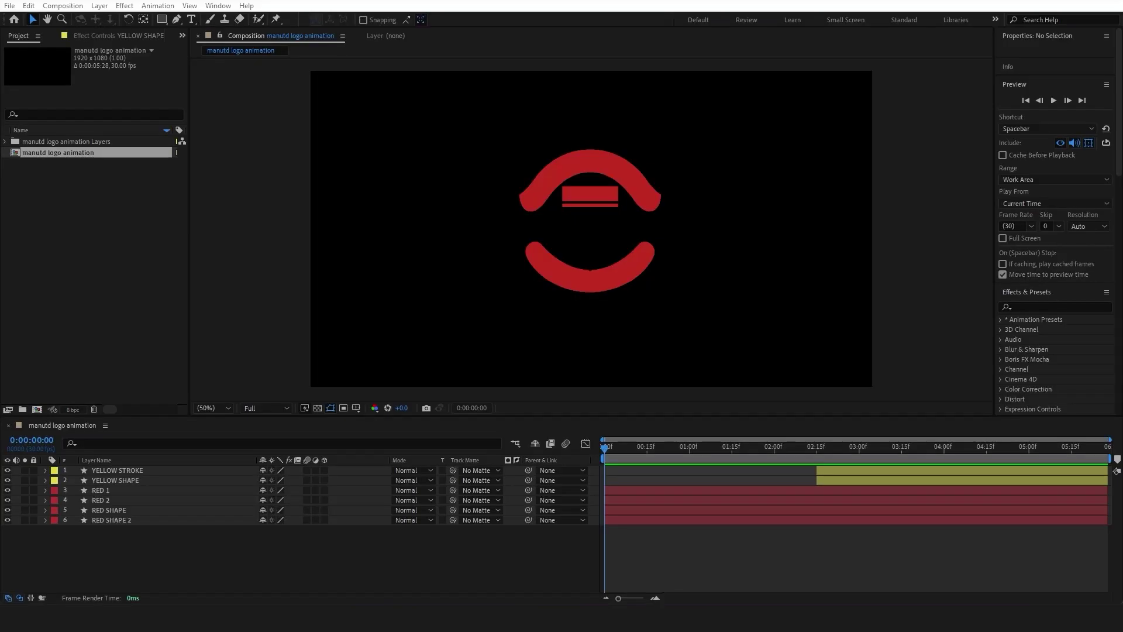
# Add Offset Paths to the RED SHAPE 2 layer and expand its properties
pyautogui.click(106, 520)
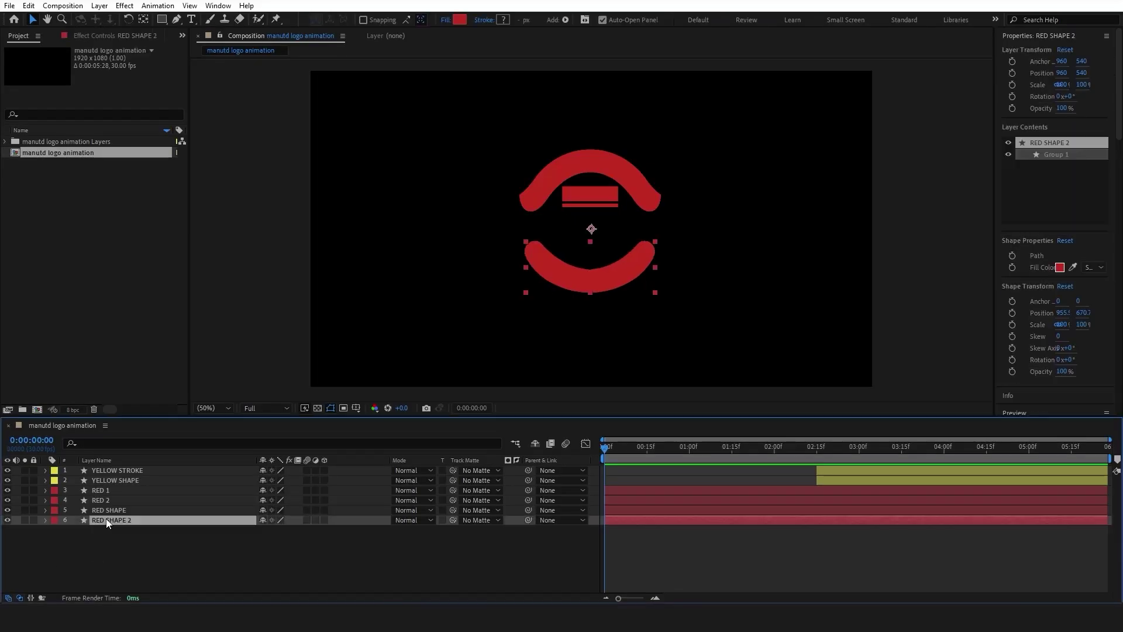
pyautogui.click(45, 520)
pyautogui.click(382, 530)
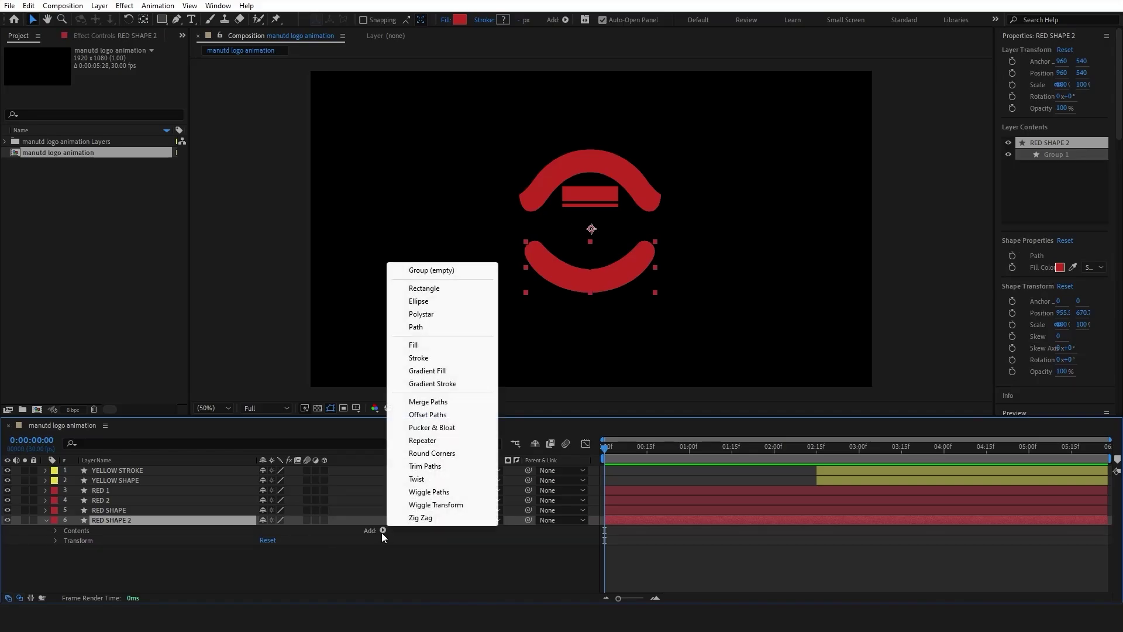
pyautogui.click(430, 414)
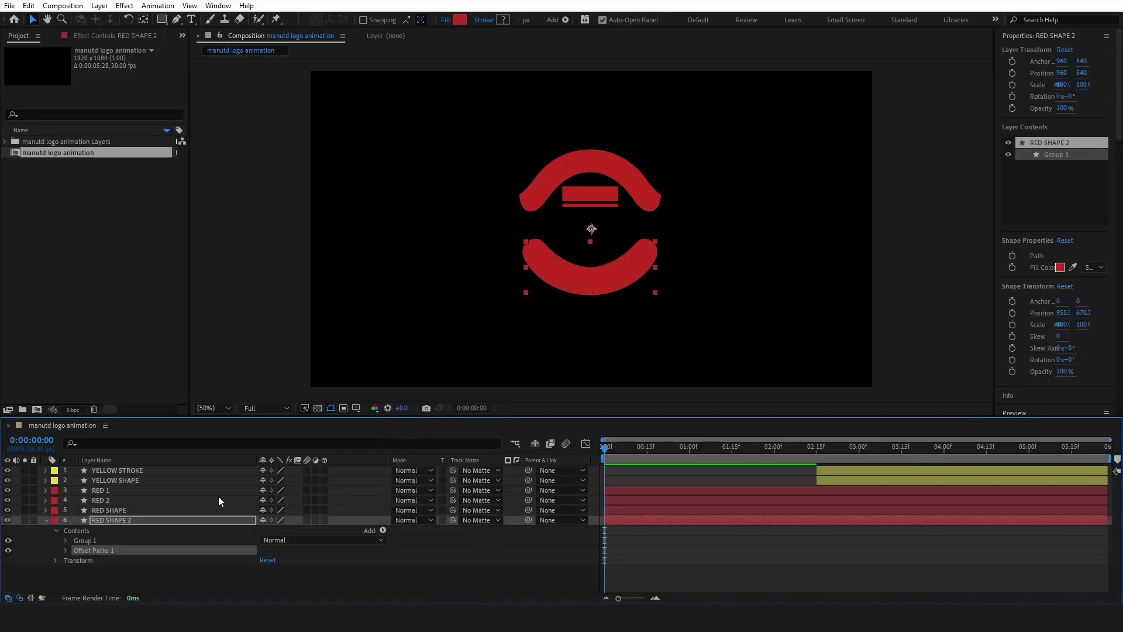
pyautogui.click(65, 550)
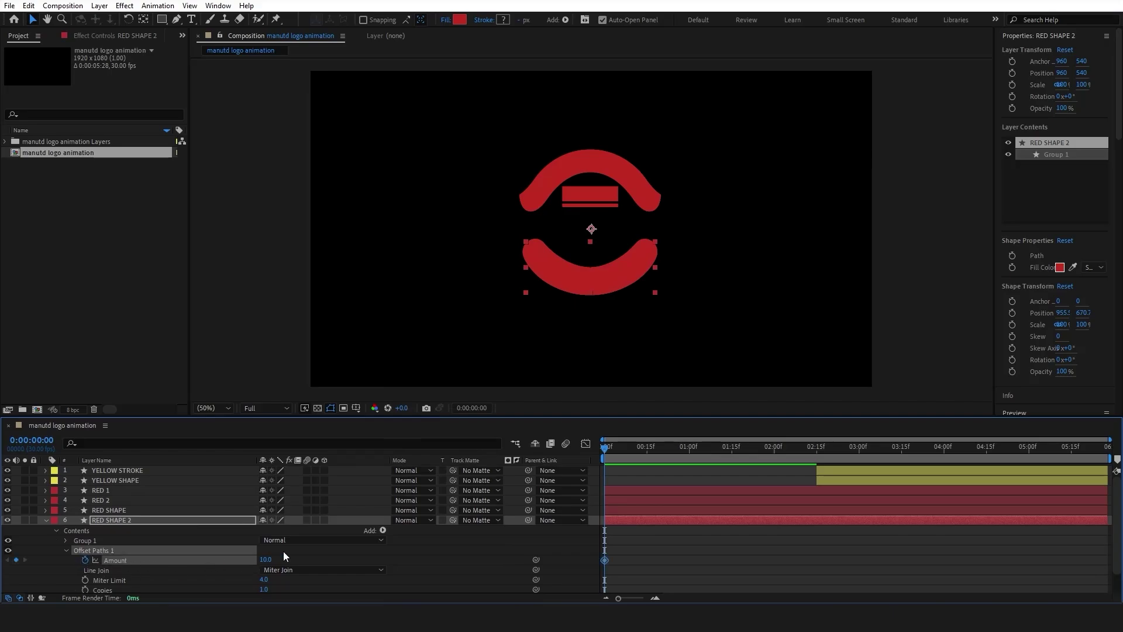
# Set the keyframed Offset Paths Amount of RED SHAPE 2 to 0 and move the keyframe to 0:00:01:00
pyautogui.write('0')
pyautogui.press('Return')
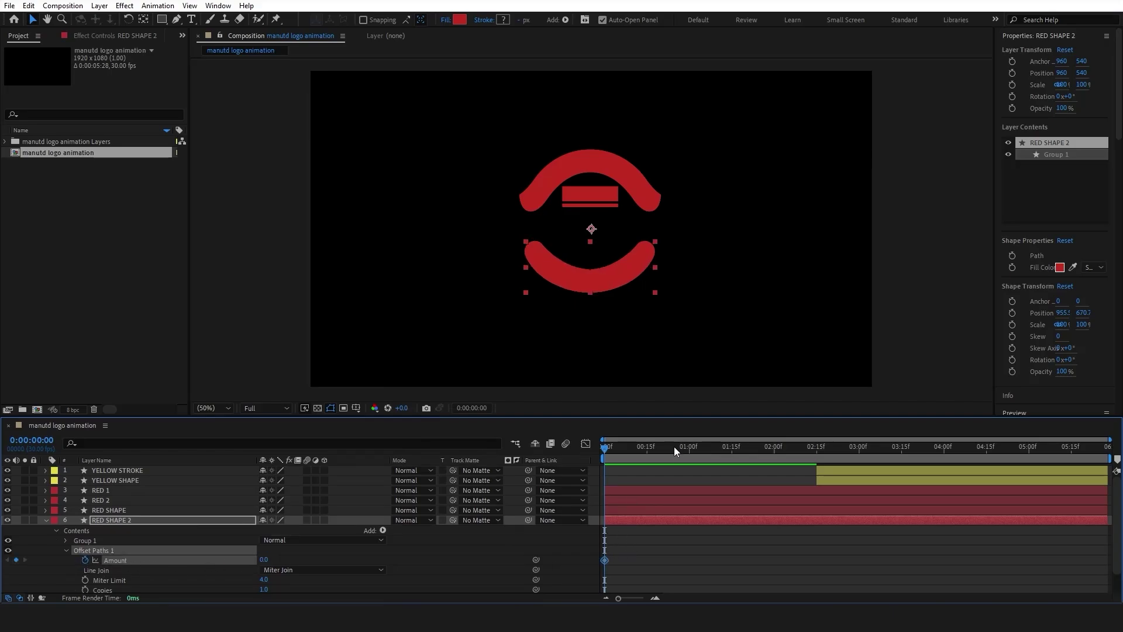
pyautogui.click(688, 447)
pyautogui.moveTo(604, 559); pyautogui.dragTo(689, 559)
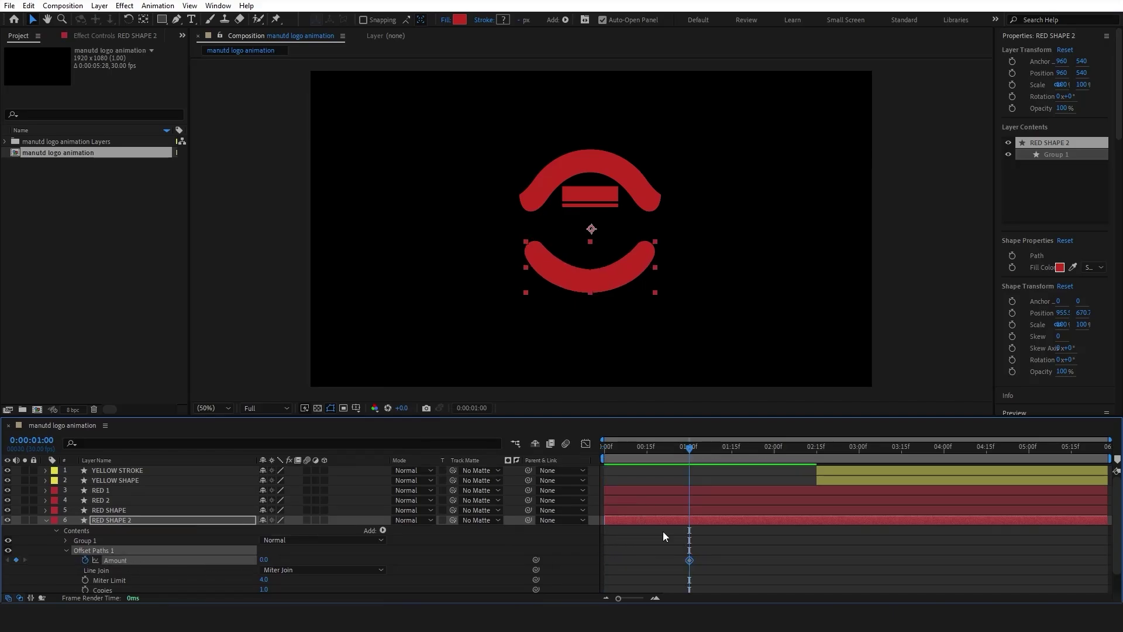
# Set the Offset Paths Amount to -59 at the start and apply Easy Ease to both of its keyframes
pyautogui.click(604, 450)
pyautogui.moveTo(263, 559); pyautogui.dragTo(241, 559)
pyautogui.moveTo(730, 572); pyautogui.dragTo(588, 559)
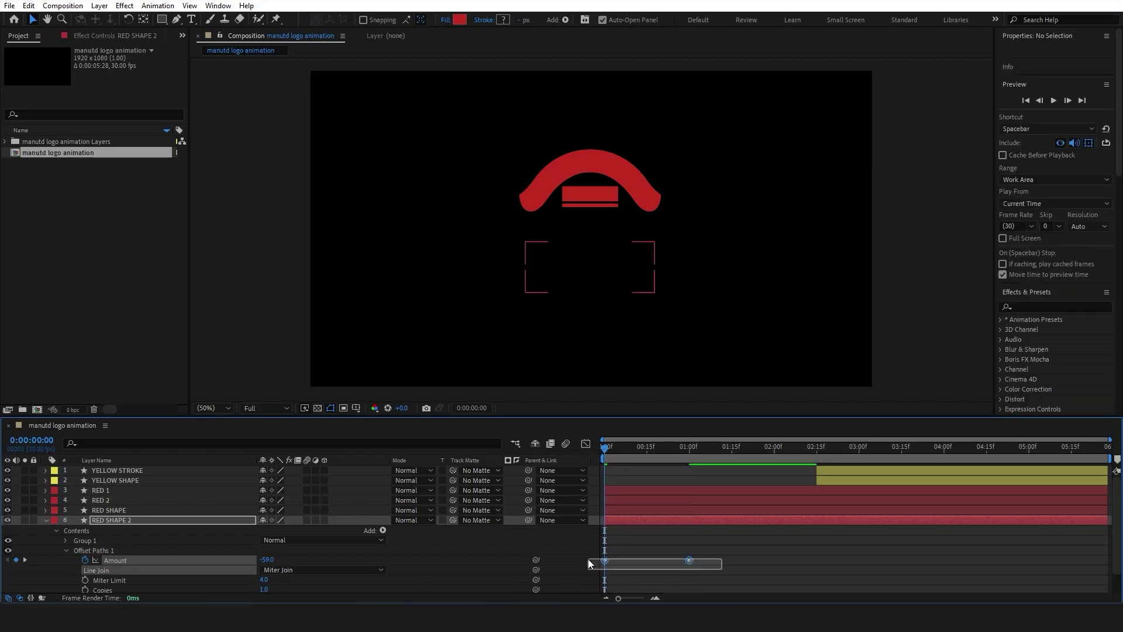
pyautogui.press('F9')
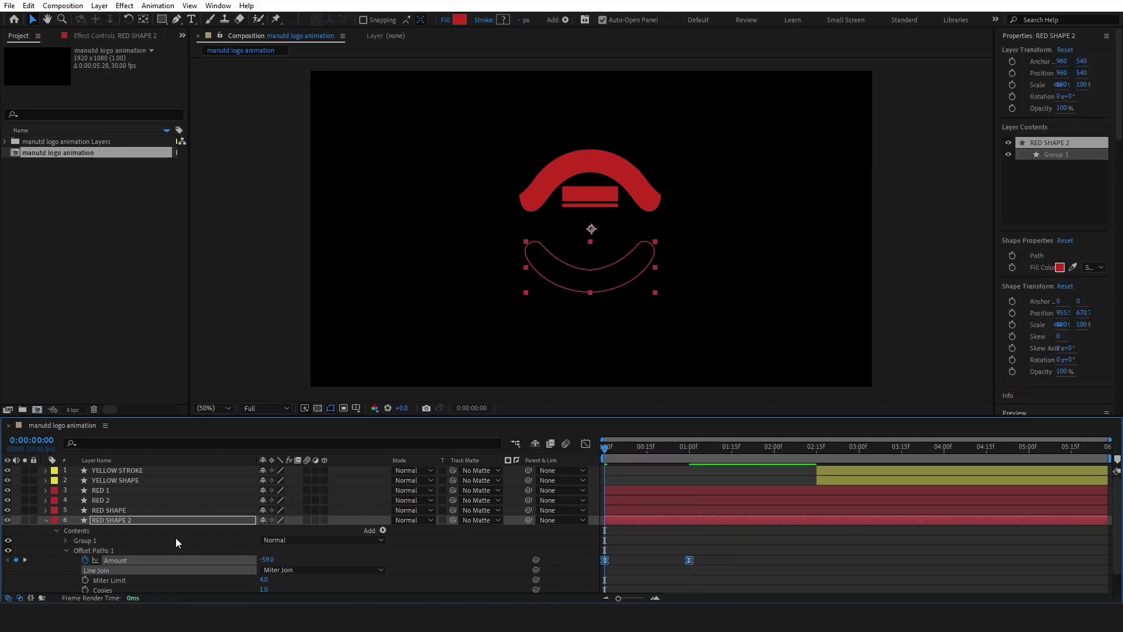
pyautogui.click(69, 549)
pyautogui.click(47, 520)
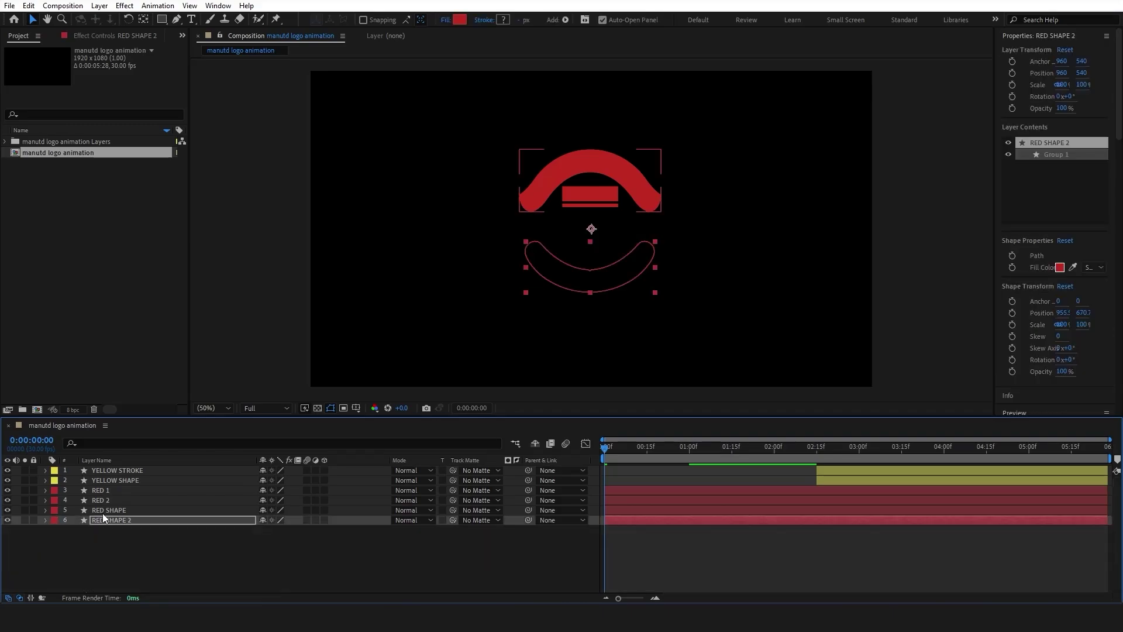
# Paste the animated Offset Paths into the contents of the RED SHAPE layer
pyautogui.click(103, 510)
pyautogui.click(46, 510)
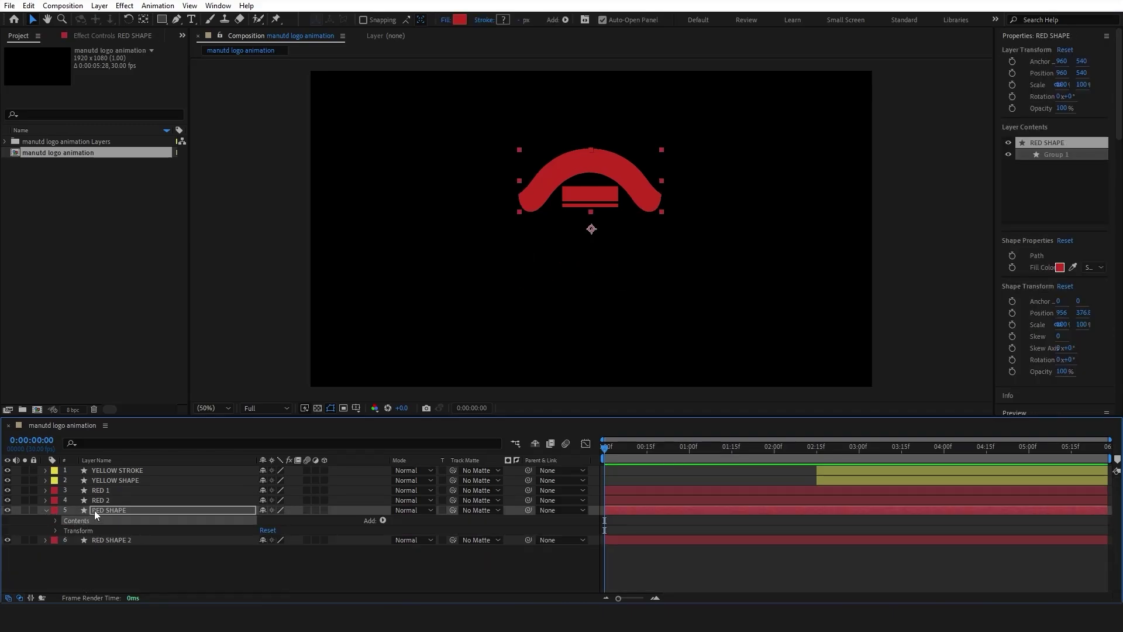
pyautogui.hotkey('ctrl', 'v')
pyautogui.click(47, 510)
# Paste the animated Offset Paths into the contents of the RED 2 layer
pyautogui.click(96, 501)
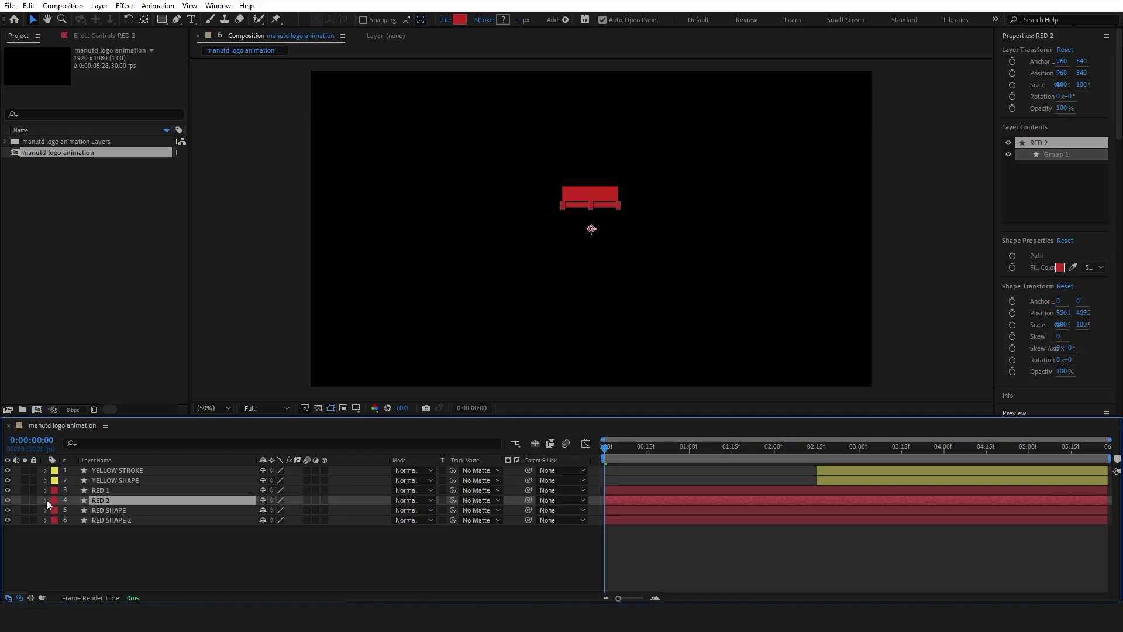
pyautogui.click(46, 500)
pyautogui.click(92, 510)
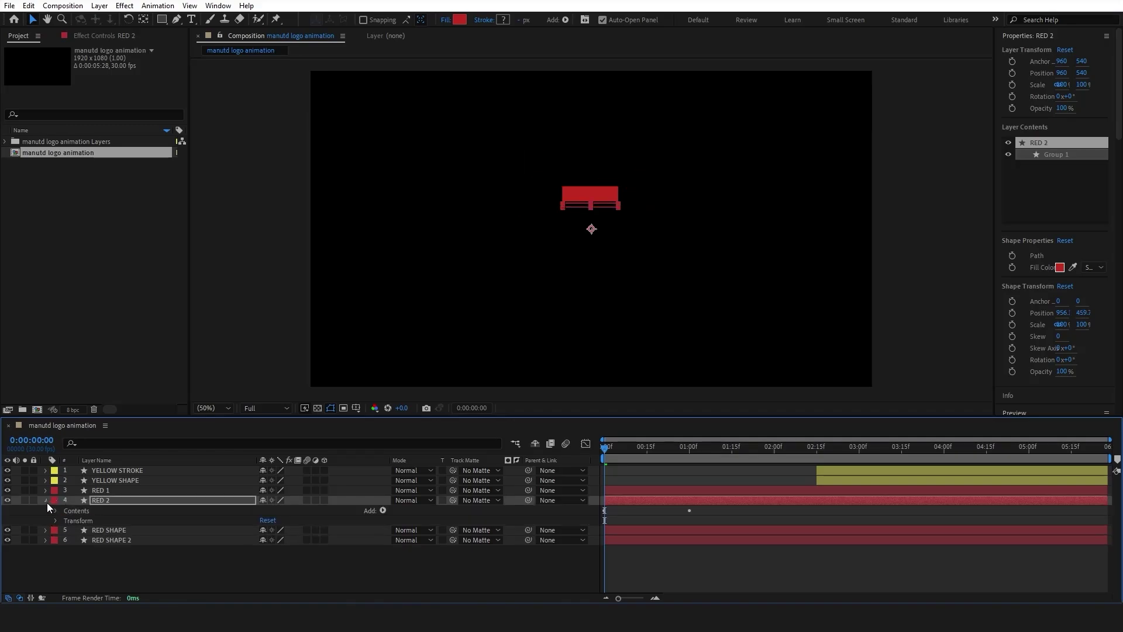
# Paste the animated Offset Paths into the contents of the RED 1 layer
pyautogui.click(46, 500)
pyautogui.click(95, 490)
pyautogui.click(46, 490)
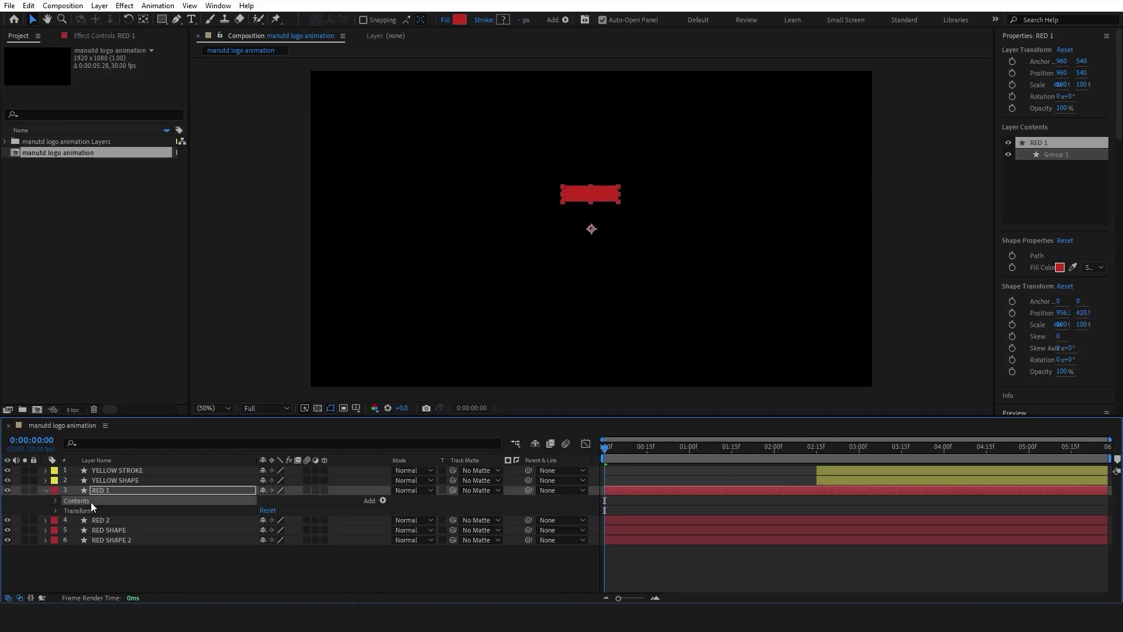
pyautogui.click(46, 490)
# Move the YELLOW SHAPE and YELLOW STROKE layers together so that they start at 0:00:00:00
pyautogui.click(116, 480)
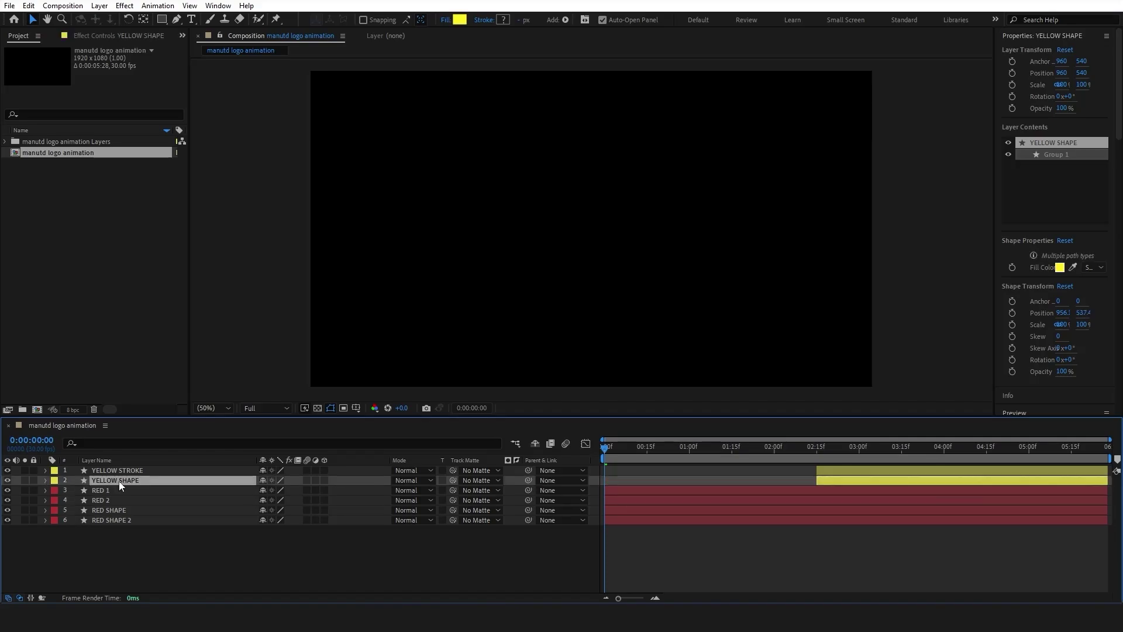
pyautogui.keyDown('shift'); pyautogui.click(848, 472); pyautogui.keyUp('shift')
pyautogui.moveTo(818, 471); pyautogui.dragTo(605, 478)
# Filter the layer properties for "conte" and paste the animated Offset Paths into the contents of both yellow layers
pyautogui.click(120, 443)
pyautogui.write('conte')
pyautogui.keyDown('ctrl'); pyautogui.click(79, 499); pyautogui.keyUp('ctrl')
pyautogui.hotkey('ctrl', 'v')
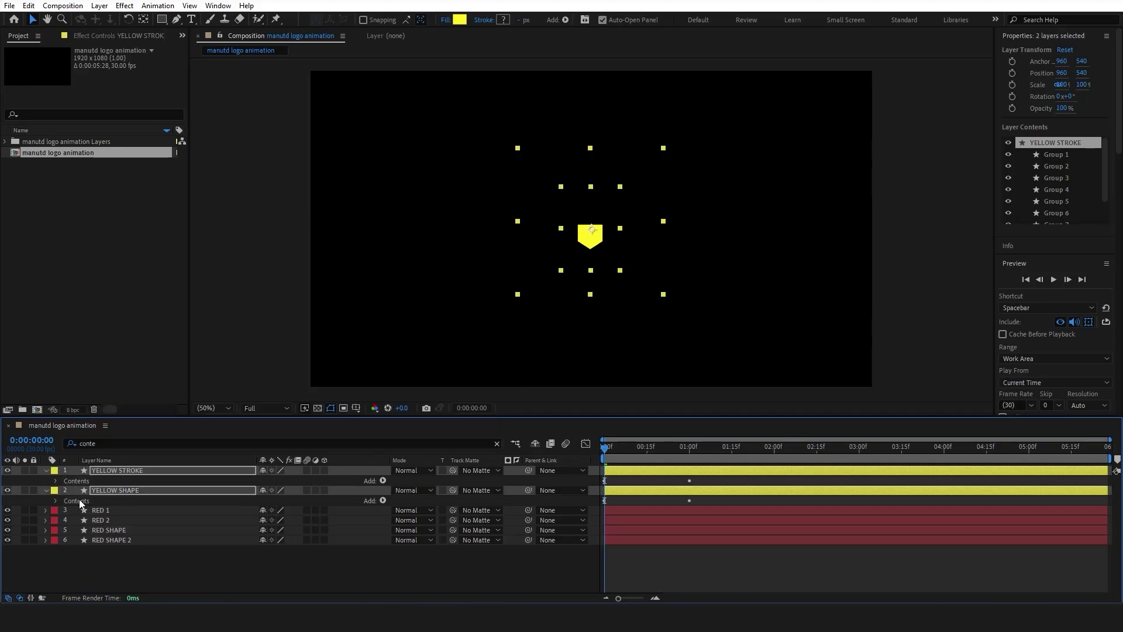
pyautogui.click(128, 540)
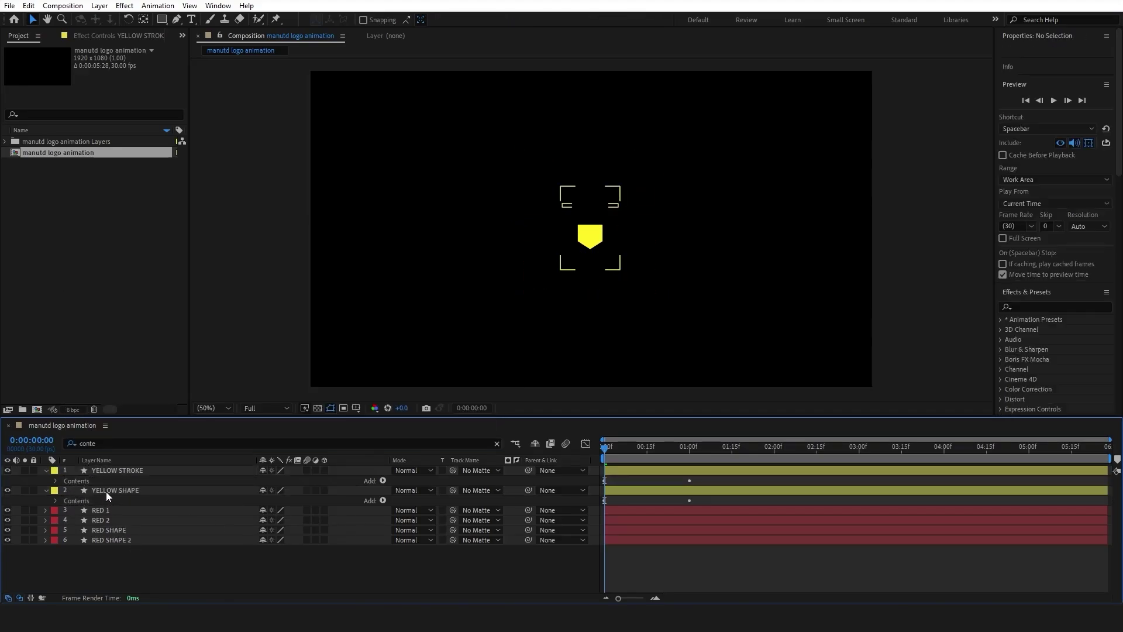
# Set the starting Offset Paths Amount of YELLOW SHAPE to -101
pyautogui.click(107, 491)
pyautogui.press('u')
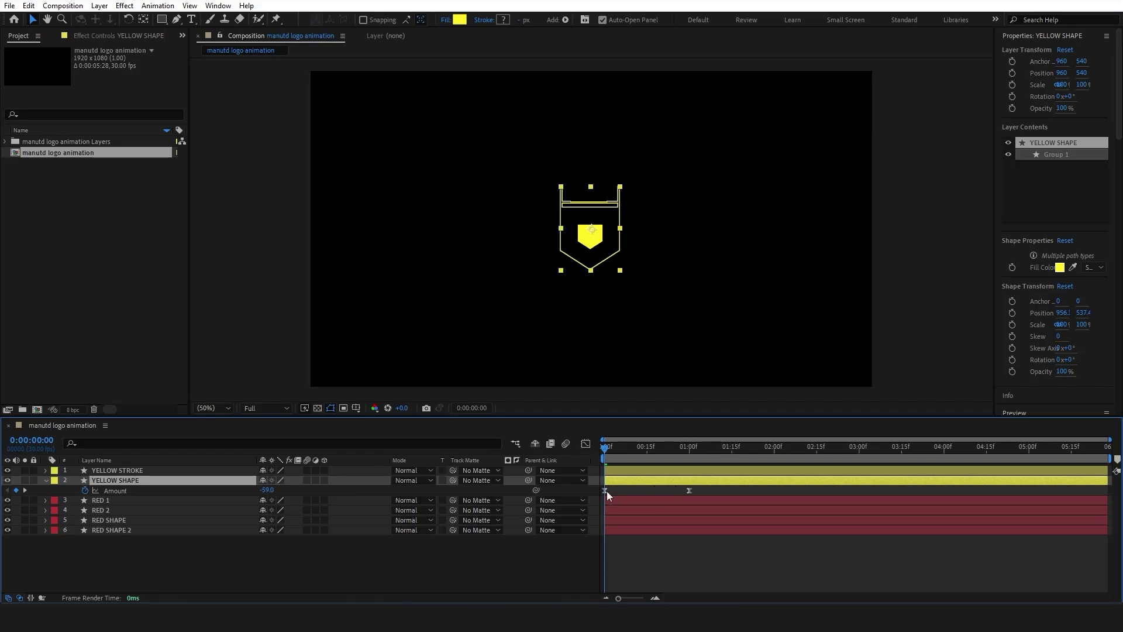
pyautogui.click(605, 491)
pyautogui.moveTo(268, 490); pyautogui.dragTo(247, 492)
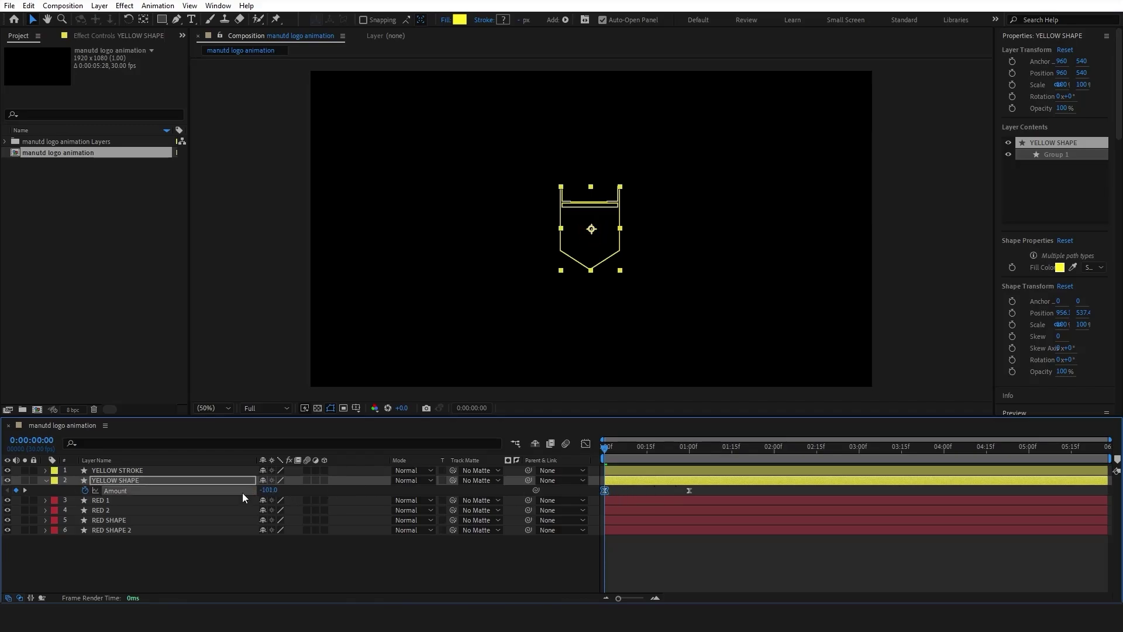
# Collapse all layer properties and preview the shapes growing
pyautogui.hotkey('ctrl', 'a')
pyautogui.press('u')
pyautogui.click(118, 564)
pyautogui.press('space')
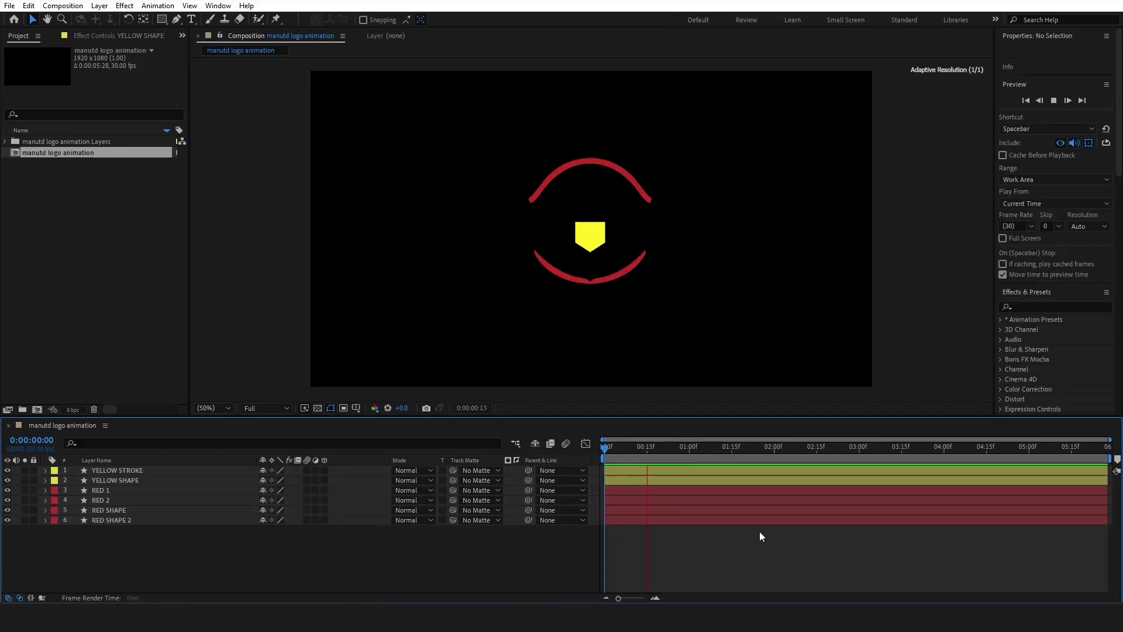
pyautogui.press('space')
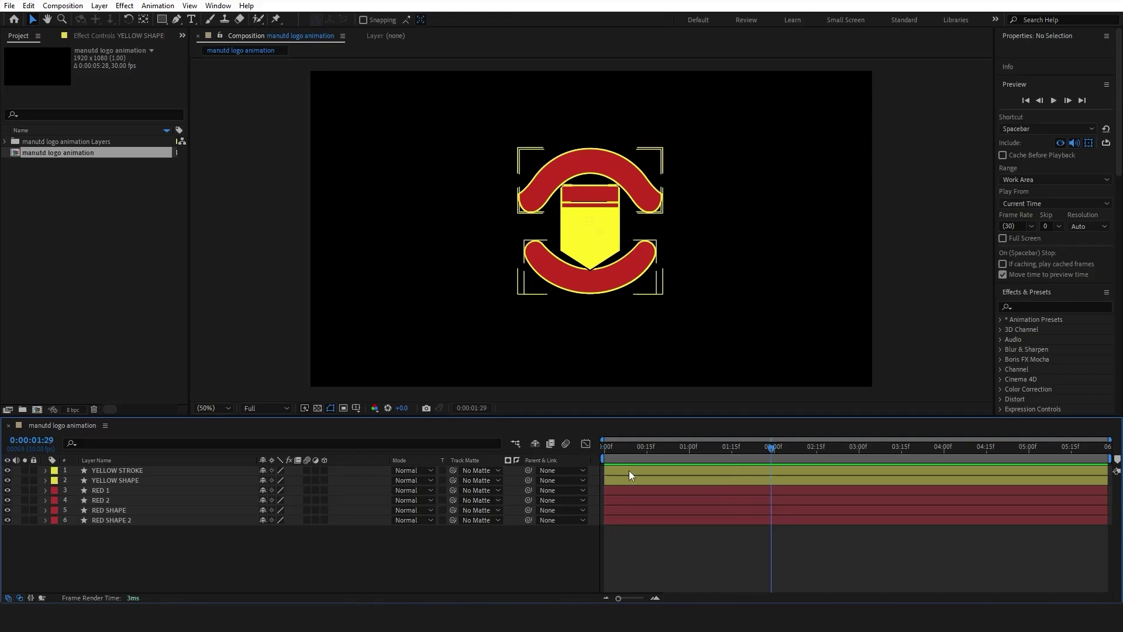
# Move the ending Amount keyframes of all six layers to 0:00:00:15 and preview the faster growth
pyautogui.hotkey('ctrl', 'a')
pyautogui.press('u')
pyautogui.moveTo(704, 581); pyautogui.dragTo(596, 475)
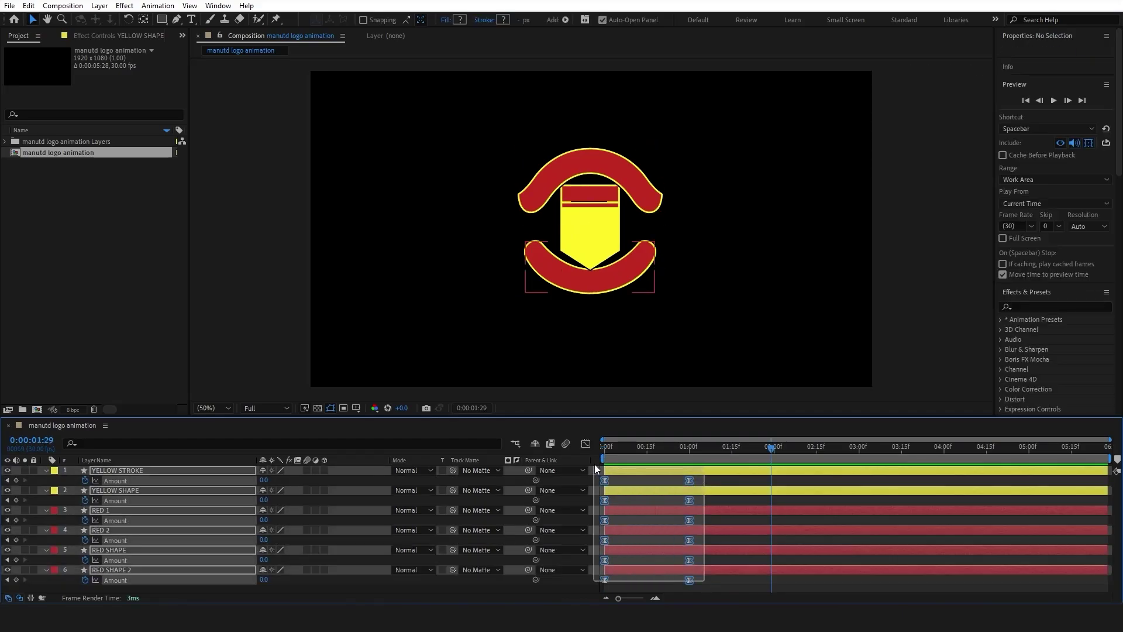
pyautogui.moveTo(689, 481); pyautogui.dragTo(647, 481)
pyautogui.click(603, 451)
pyautogui.press('space')
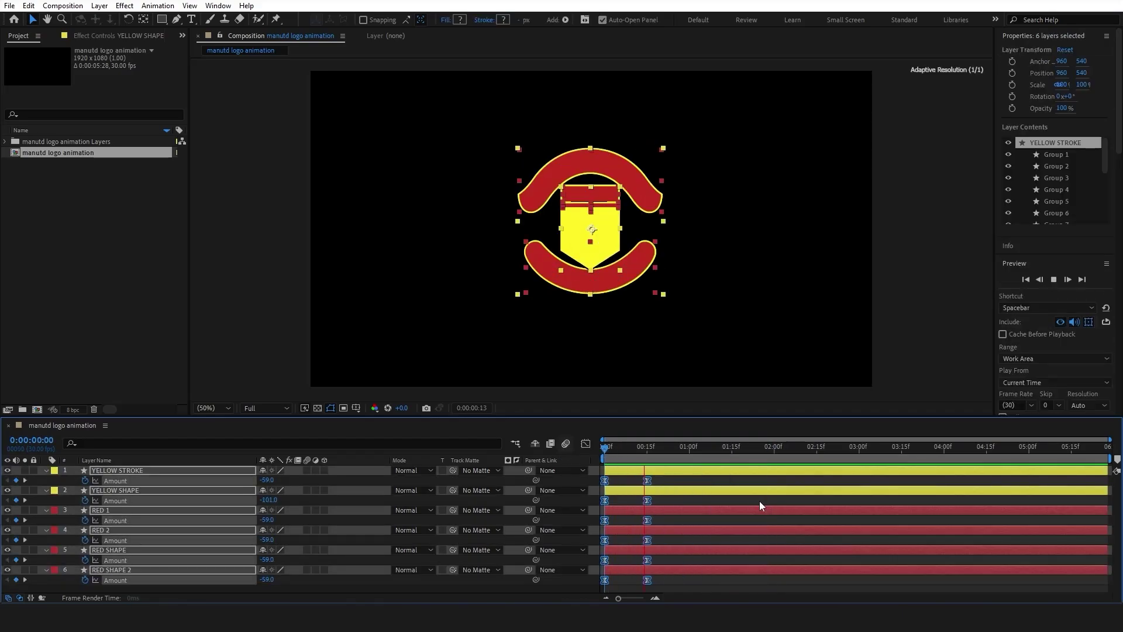
pyautogui.press('space')
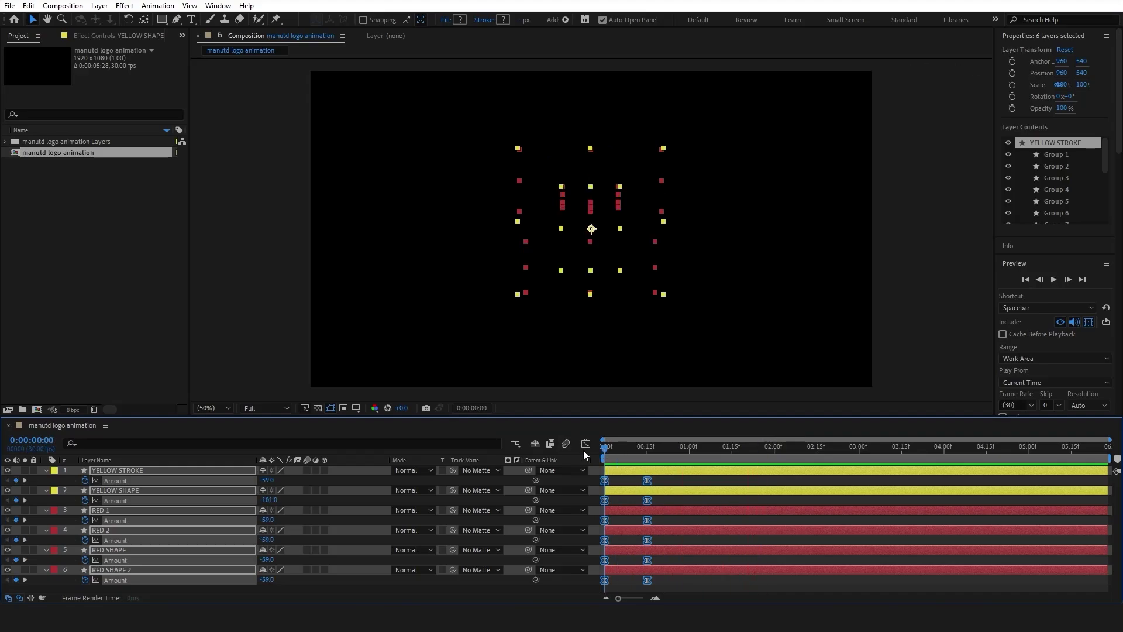
pyautogui.press('space')
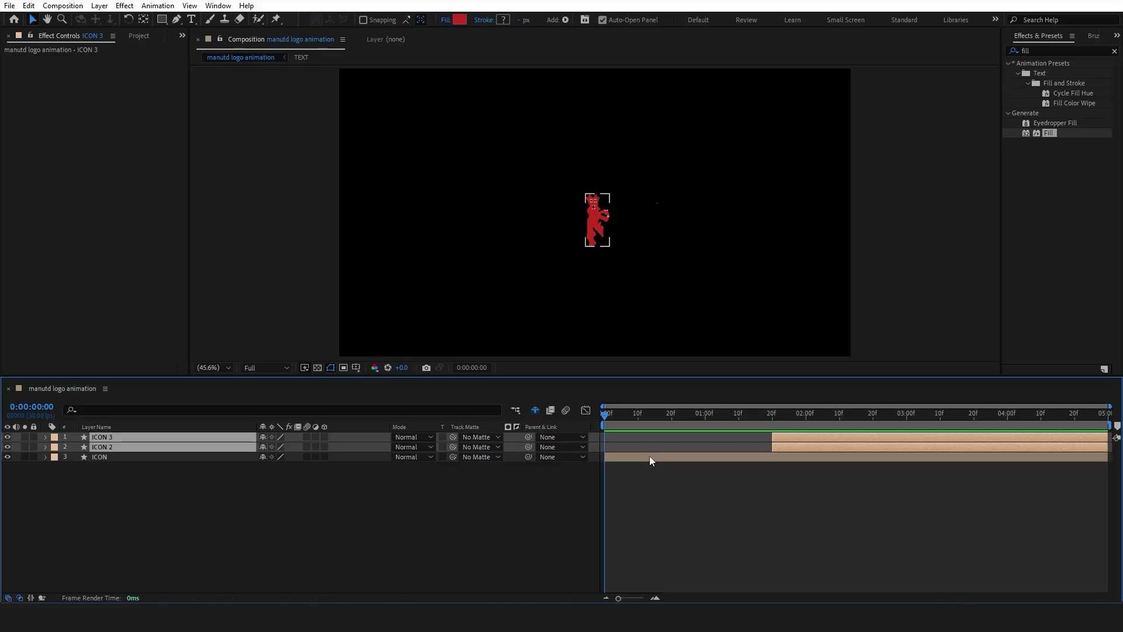
# Split the ICON layer at 0:00:01:00 and place its first part above all the other layers
pyautogui.click(650, 456)
pyautogui.click(705, 413)
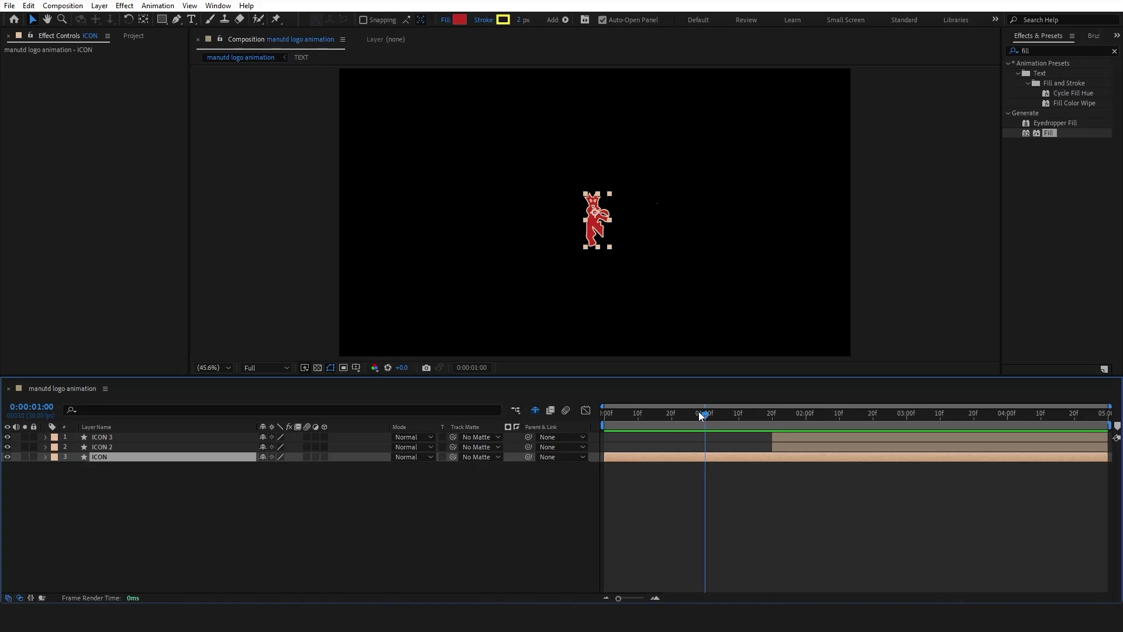
pyautogui.hotkey('ctrl', 'shift', 'd')
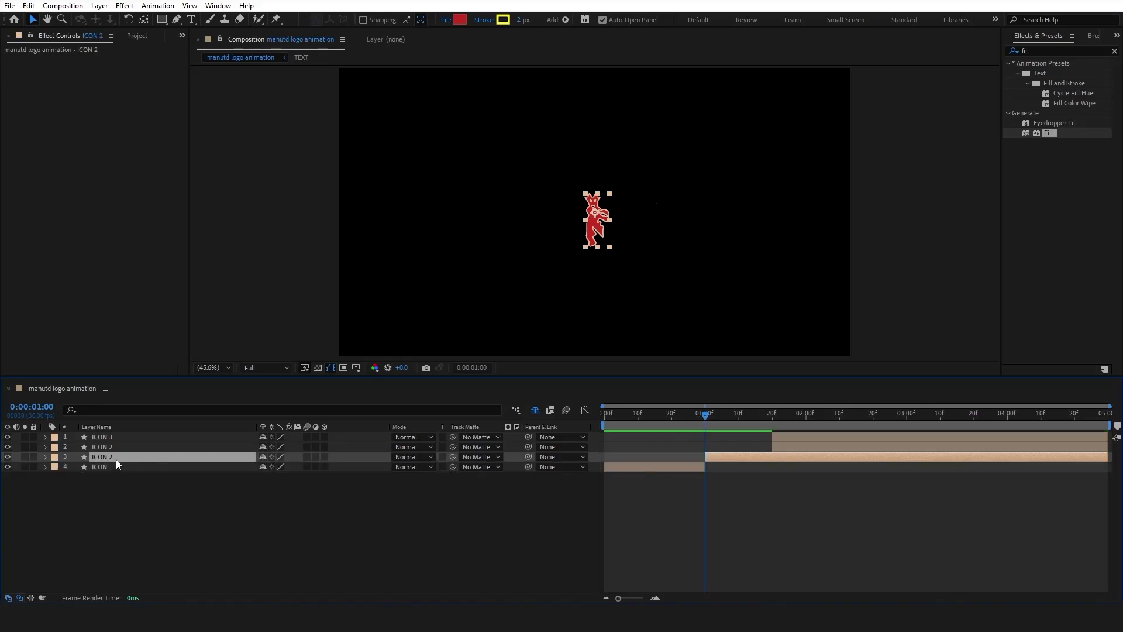
pyautogui.moveTo(114, 468); pyautogui.dragTo(138, 444)
# Add Scale and Position keyframes to the ICON layer at 0:00:01:00 and show its keyframed properties
pyautogui.click(626, 438)
pyautogui.click(597, 414)
pyautogui.click(705, 412)
pyautogui.press('s')
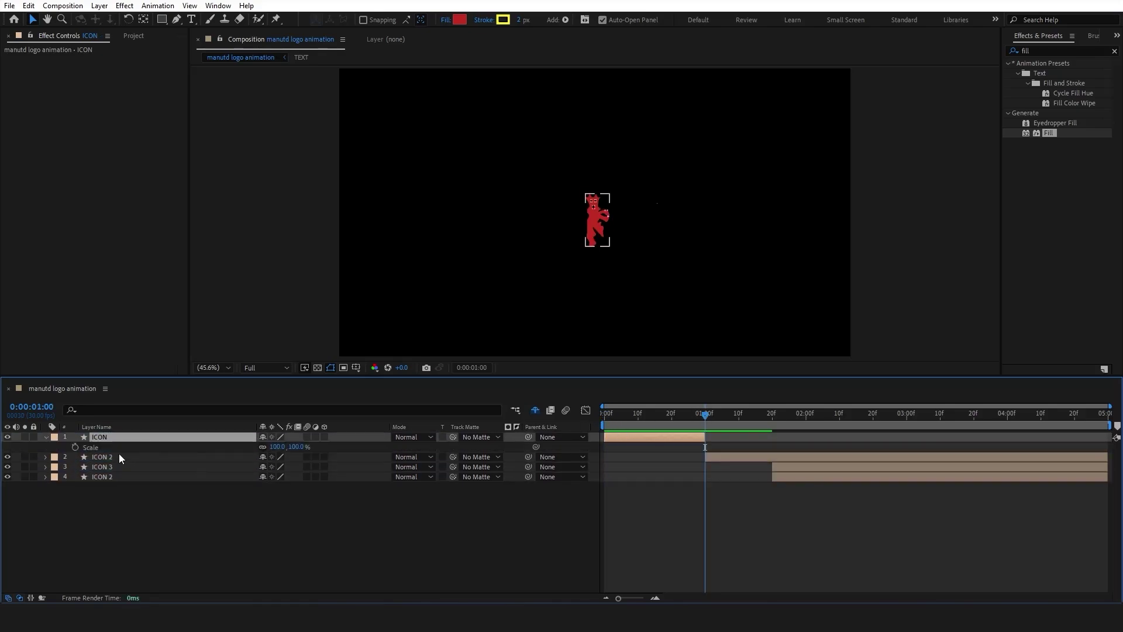
pyautogui.click(75, 446)
pyautogui.press('p')
pyautogui.click(74, 447)
pyautogui.press('u')
pyautogui.press('u')
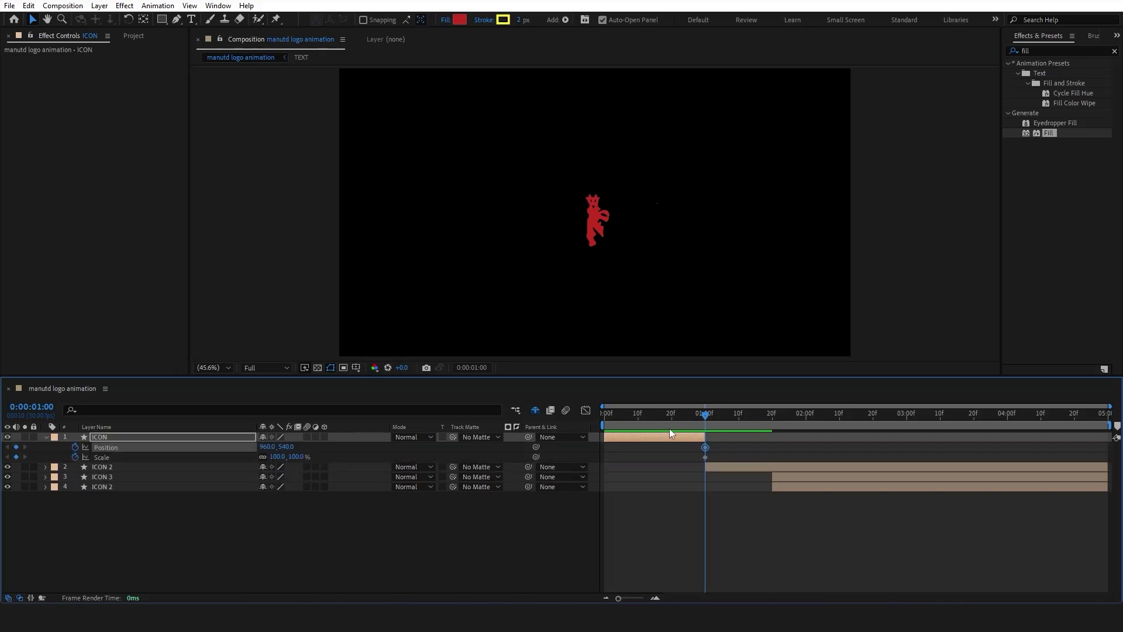
# Set ICON's Scale to 1378% and Position to 960, 1228 at 0:00:00:00, and copy both keyframes to 0:00:00:20
pyautogui.click(609, 417)
pyautogui.moveTo(609, 418); pyautogui.dragTo(602, 418)
pyautogui.moveTo(295, 457); pyautogui.dragTo(602, 446)
pyautogui.click(672, 417)
pyautogui.hotkey('ctrl', 'v')
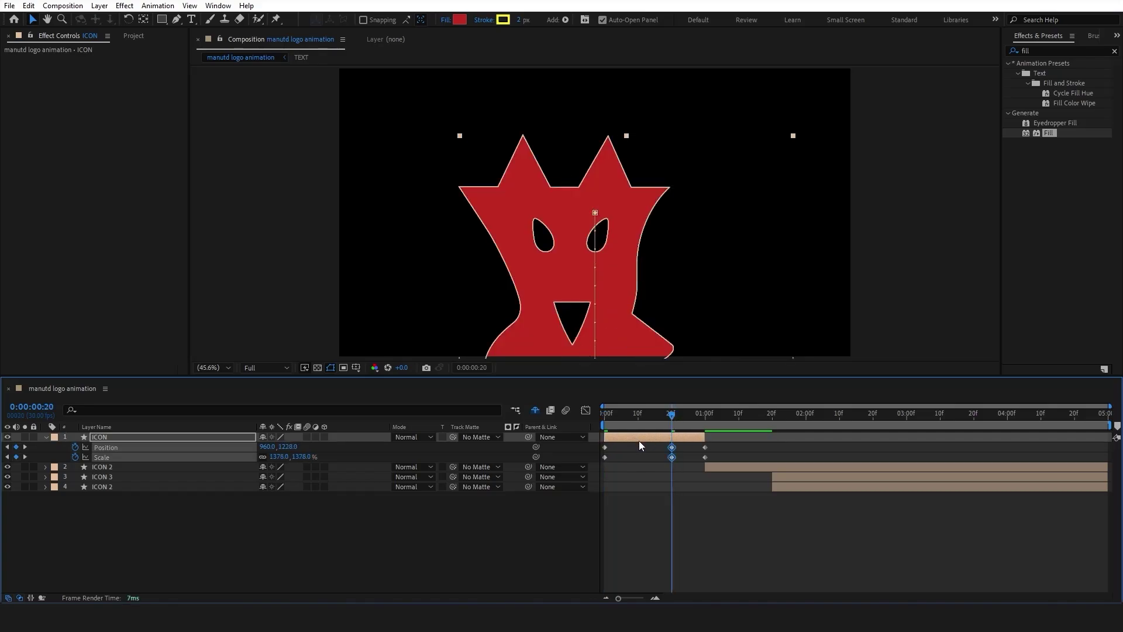
# Create a composition-sized rectangle shape layer and set its fill color to white
pyautogui.click(534, 513)
pyautogui.doubleClick(162, 20)
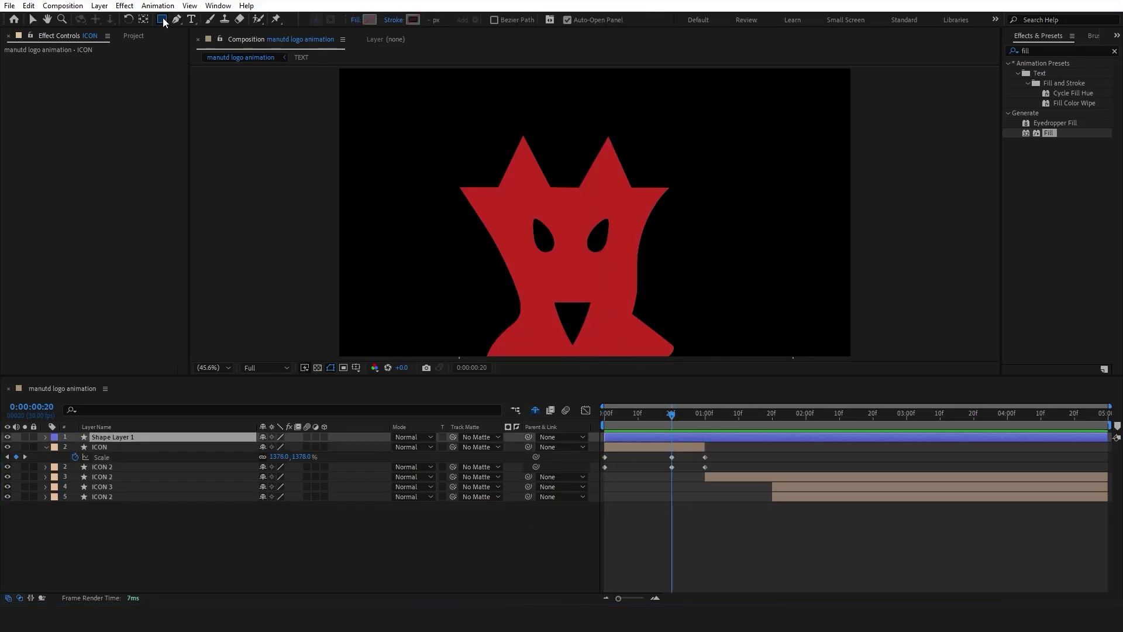
pyautogui.click(460, 19)
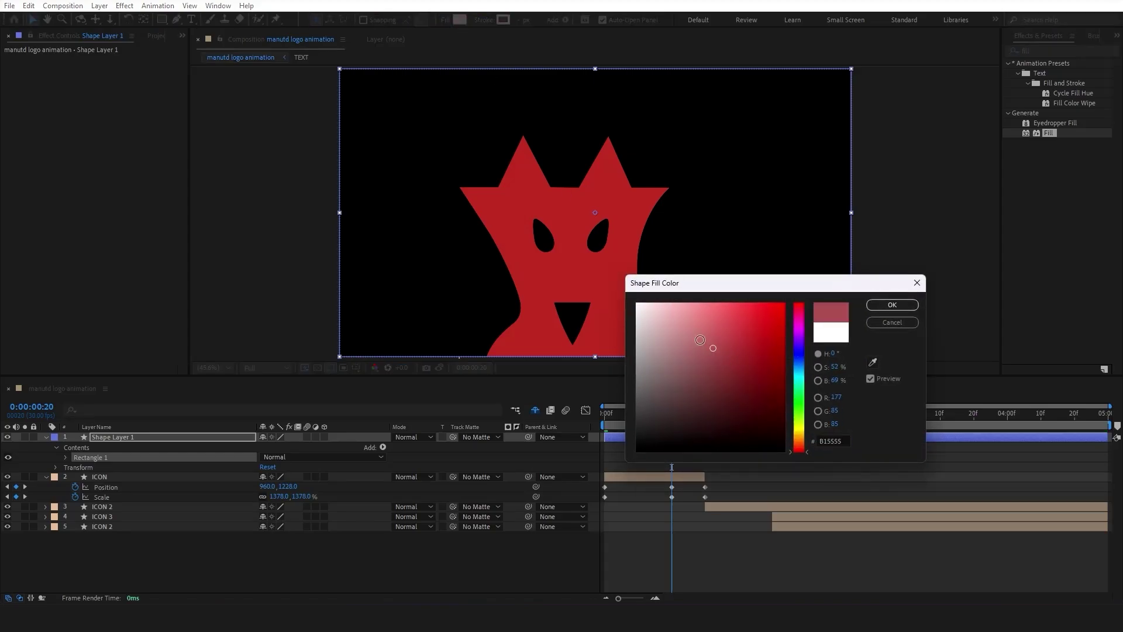
pyautogui.moveTo(709, 345); pyautogui.dragTo(636, 303)
pyautogui.click(879, 307)
# Rename the white rectangle layer BG, then move it beneath all the icon layers and lock it
pyautogui.click(100, 436)
pyautogui.press('Return')
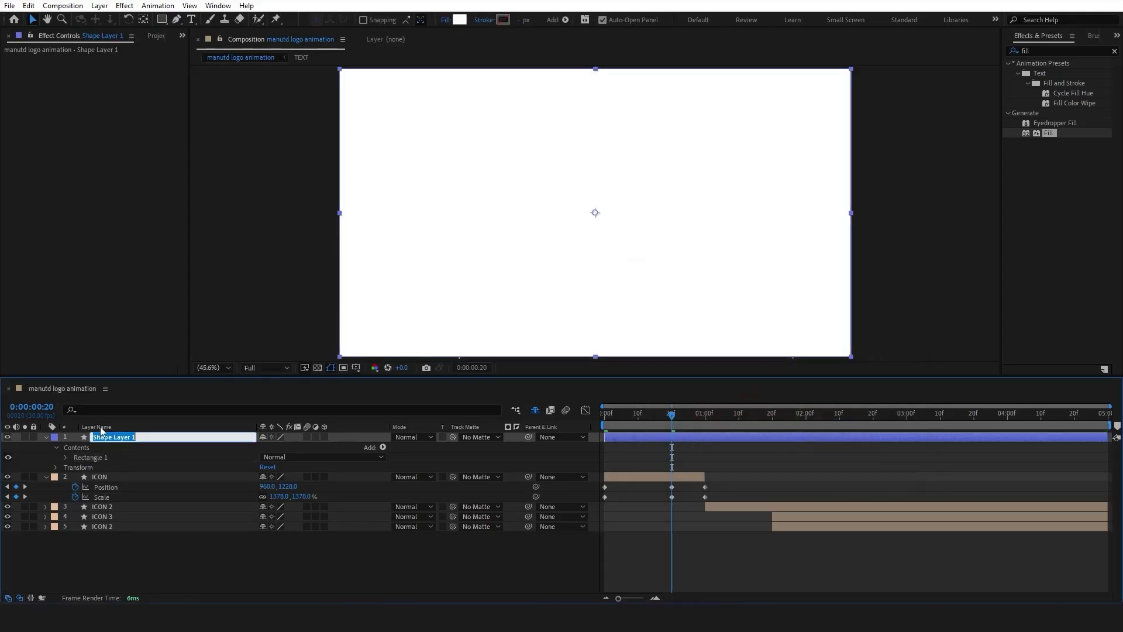
pyautogui.write('BG')
pyautogui.press('Return')
pyautogui.moveTo(117, 437); pyautogui.dragTo(110, 501)
pyautogui.hotkey('ctrl', 'l')
# Delete Group 1 through Group 4 from the contents of the ICON layer
pyautogui.click(112, 435)
pyautogui.doubleClick(47, 436)
pyautogui.click(55, 457)
pyautogui.click(56, 447)
pyautogui.click(88, 457)
pyautogui.keyDown('shift'); pyautogui.click(98, 486); pyautogui.keyUp('shift')
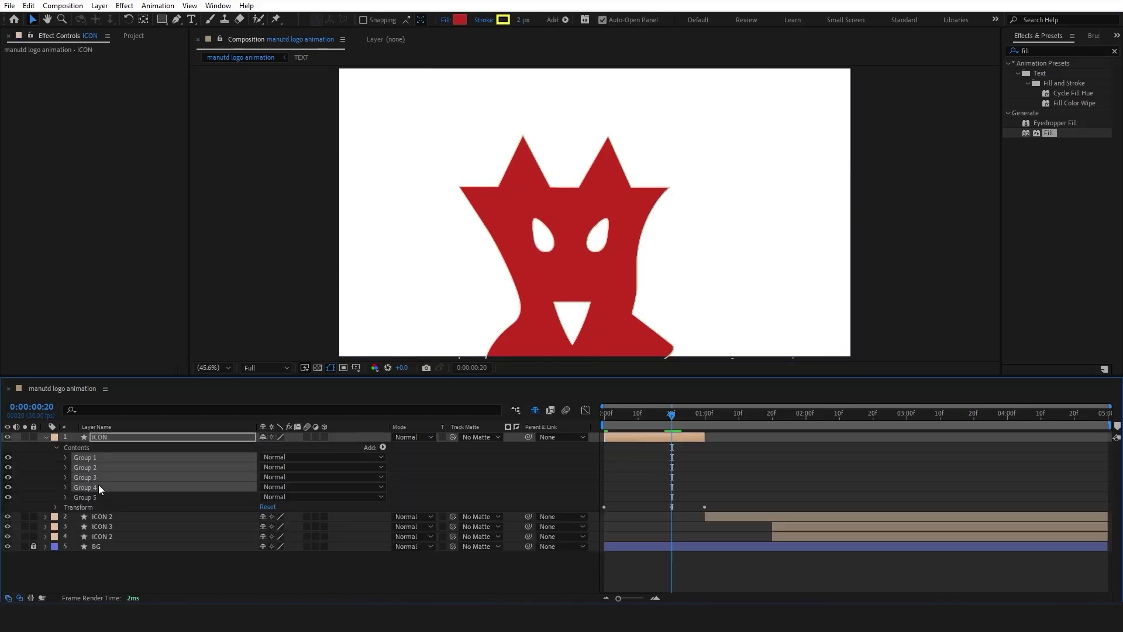
pyautogui.press('Delete')
# Add Path keyframes at 0:00:00:20 to all four paths in Group 5 of the ICON layer
pyautogui.click(85, 457)
pyautogui.click(65, 457)
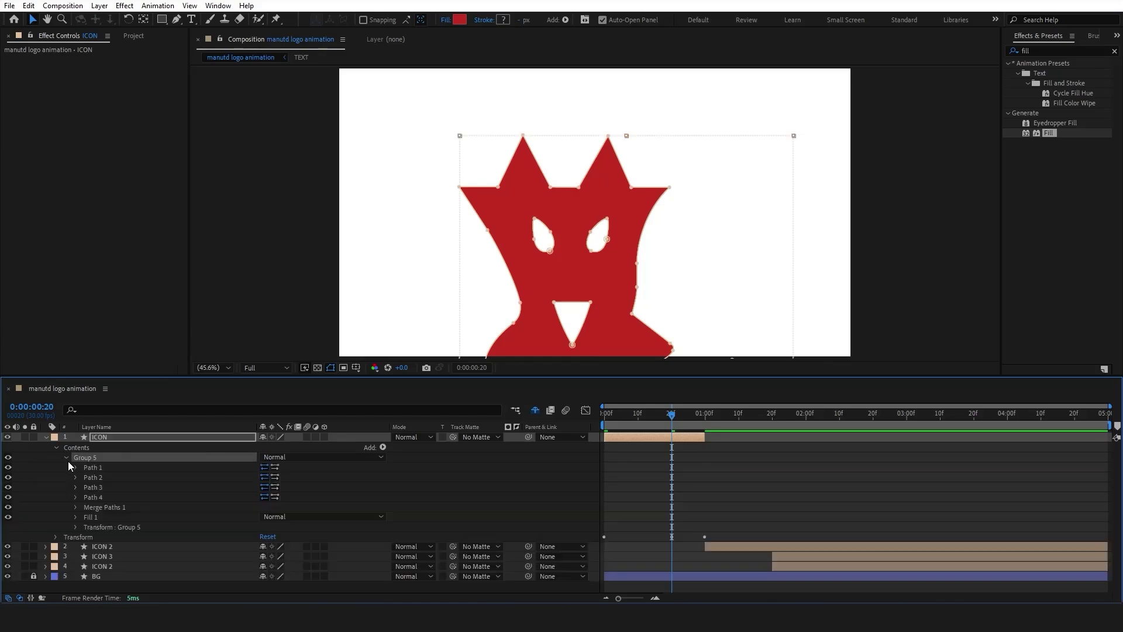
pyautogui.click(74, 467)
pyautogui.click(94, 477)
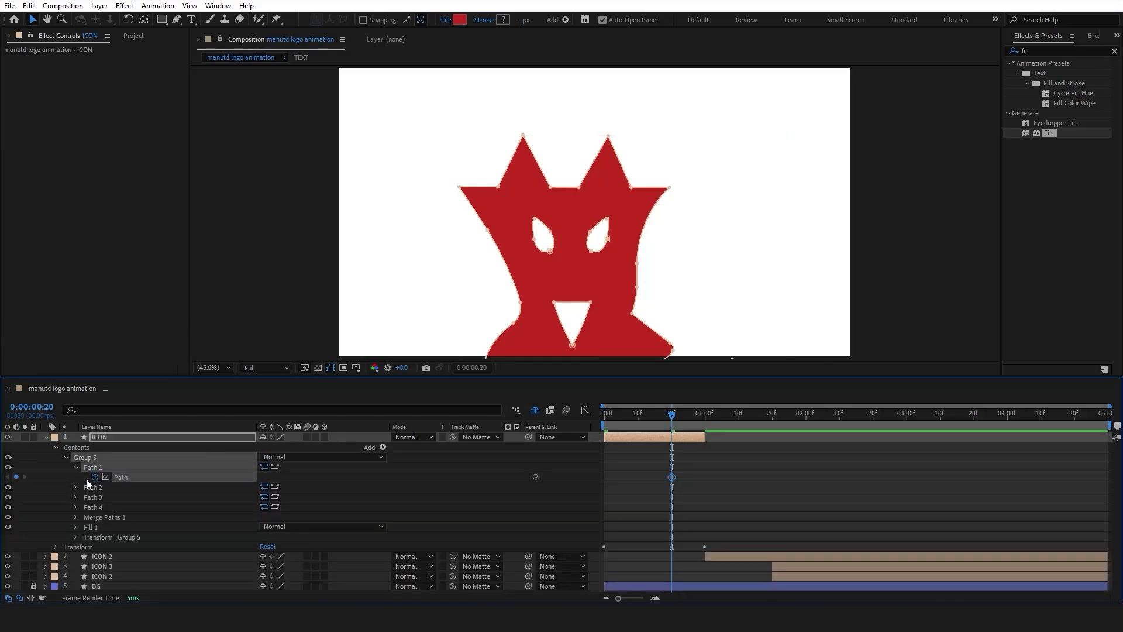
pyautogui.click(75, 486)
pyautogui.click(94, 497)
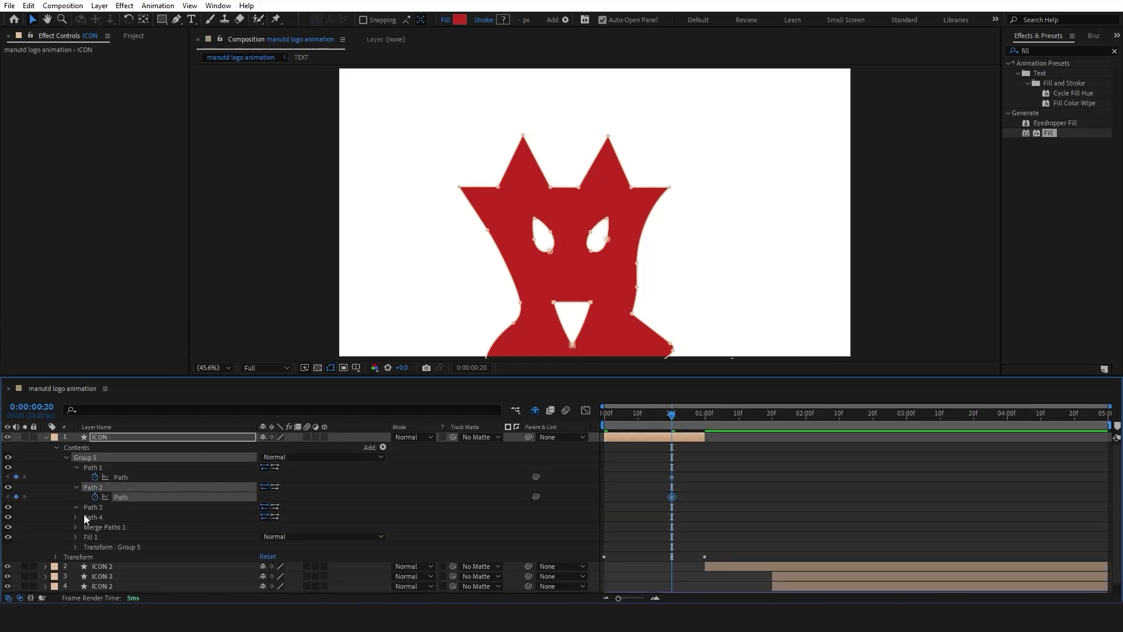
pyautogui.click(77, 506)
pyautogui.click(95, 517)
pyautogui.click(75, 526)
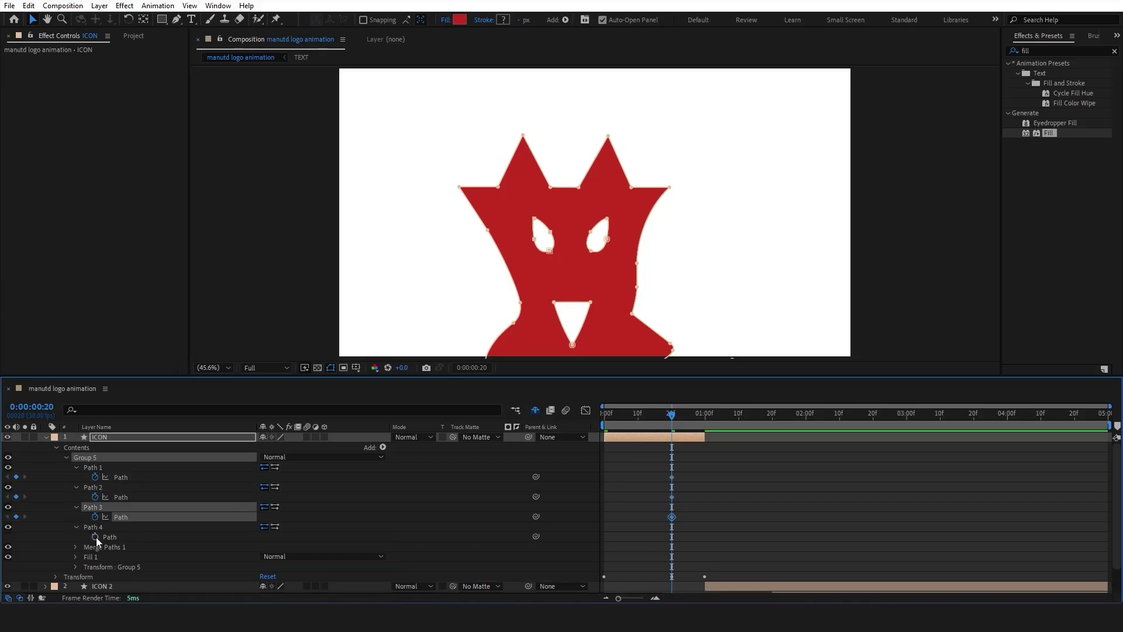
pyautogui.click(95, 537)
# Move the four Path keyframes of the ICON layer to 0:00:00:10
pyautogui.press('u')
pyautogui.moveTo(679, 484); pyautogui.dragTo(665, 445)
pyautogui.moveTo(671, 447); pyautogui.dragTo(638, 447)
# At 0:00:00:00, reshape the left side of the ICON head and neck outline inward to make it narrower
pyautogui.click(604, 416)
pyautogui.press('g')
pyautogui.click(138, 435)
pyautogui.moveTo(460, 188); pyautogui.dragTo(510, 268)
pyautogui.moveTo(498, 187); pyautogui.dragTo(514, 221)
pyautogui.moveTo(509, 267); pyautogui.dragTo(519, 339)
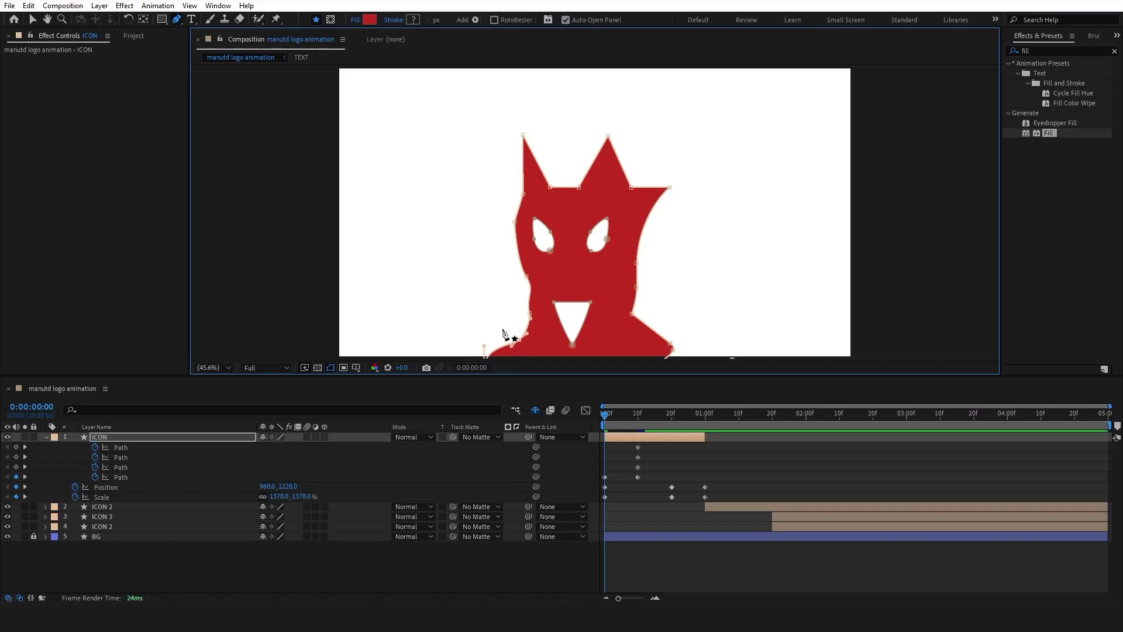
pyautogui.press(',')
pyautogui.press(',')
pyautogui.click(212, 367)
pyautogui.click(223, 380)
# Pull the right horn, cheek and shoulder points of the head outline inward and shift the left horn tip to the right
pyautogui.moveTo(669, 190); pyautogui.dragTo(650, 189)
pyautogui.moveTo(608, 137); pyautogui.dragTo(584, 137)
pyautogui.moveTo(579, 188); pyautogui.dragTo(627, 188)
pyautogui.moveTo(636, 262); pyautogui.dragTo(627, 262)
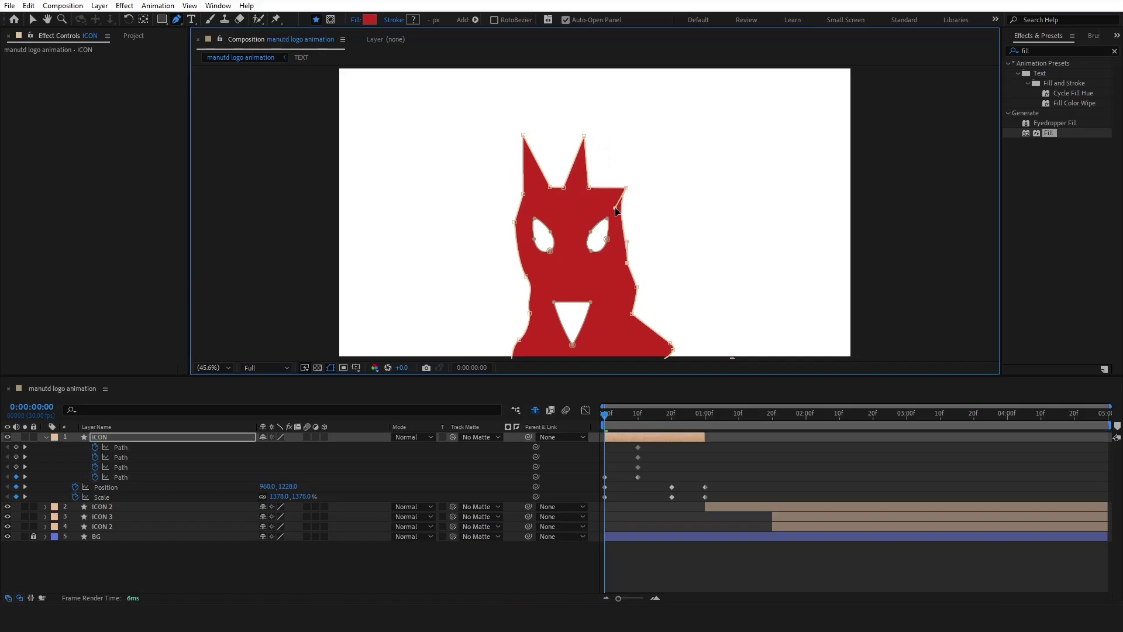
pyautogui.moveTo(615, 208); pyautogui.dragTo(598, 188)
pyautogui.moveTo(523, 135); pyautogui.dragTo(549, 134)
pyautogui.moveTo(626, 188); pyautogui.dragTo(623, 209)
pyautogui.moveTo(669, 341); pyautogui.dragTo(639, 339)
pyautogui.moveTo(622, 206); pyautogui.dragTo(621, 217)
pyautogui.moveTo(613, 234); pyautogui.dragTo(623, 244)
# Shift both eyes left, making the left one smaller, and raise the mouth's lower point to flatten it
pyautogui.doubleClick(548, 251)
pyautogui.moveTo(553, 220); pyautogui.dragTo(532, 244)
pyautogui.doubleClick(557, 233)
pyautogui.doubleClick(605, 240)
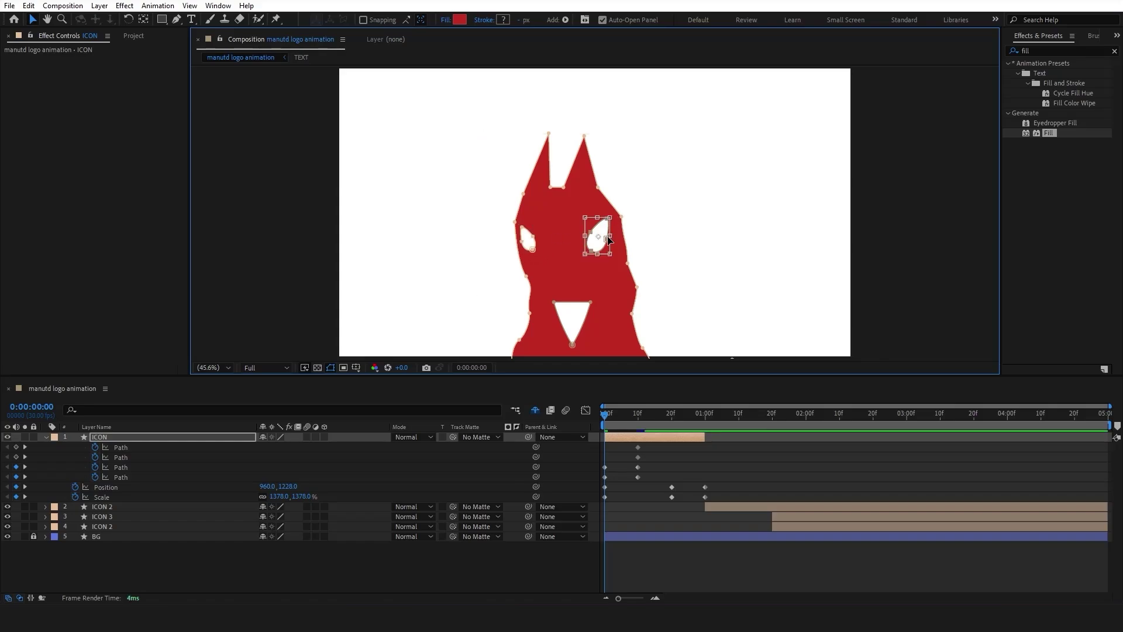
pyautogui.moveTo(608, 242); pyautogui.dragTo(580, 238)
pyautogui.doubleClick(692, 328)
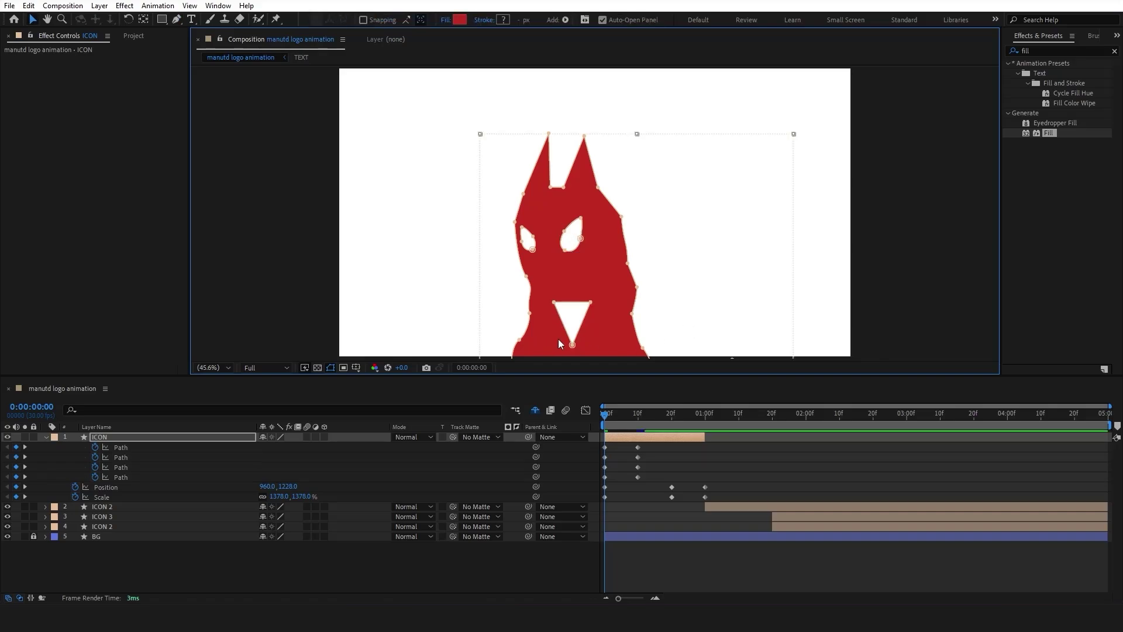
pyautogui.moveTo(572, 346); pyautogui.dragTo(573, 313)
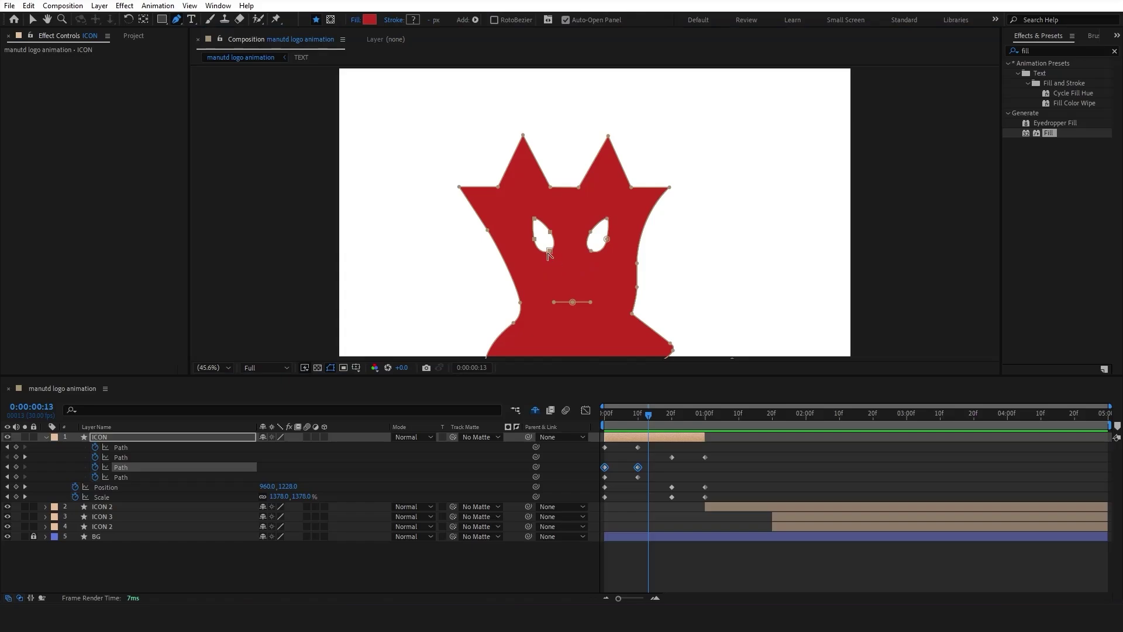
# Collapse the left eye into a closed line at 0:00:00:13 and copy its open-eye Path keyframe to 0:00:00:16
pyautogui.moveTo(548, 253); pyautogui.dragTo(550, 253)
pyautogui.scroll(3, 538, 243)
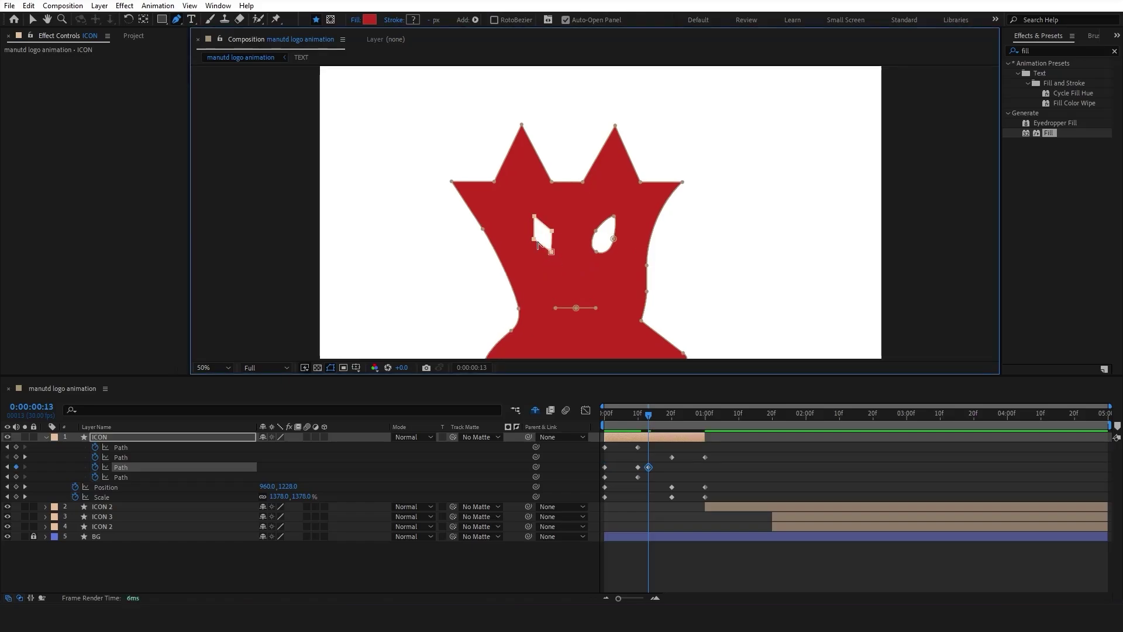
pyautogui.moveTo(529, 238); pyautogui.dragTo(547, 225)
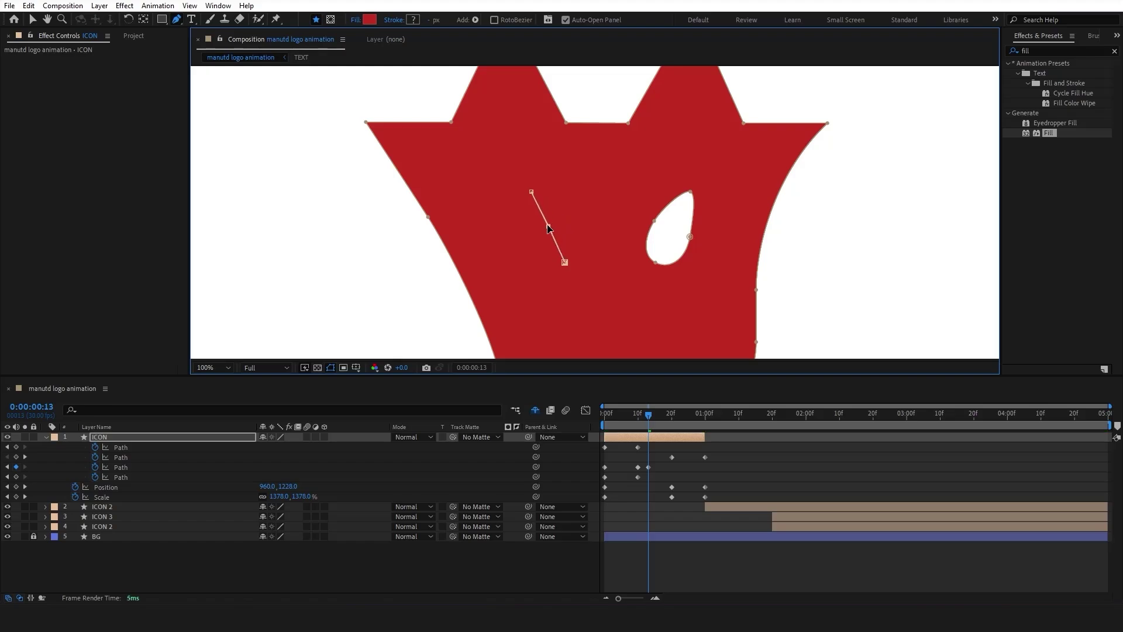
pyautogui.click(637, 467)
pyautogui.hotkey('ctrl', 'c')
pyautogui.moveTo(648, 414); pyautogui.dragTo(659, 417)
pyautogui.hotkey('ctrl', 'v')
# Collapse the right eye into a closed line at 0:00:00:13 and copy its open-eye Path keyframe to 0:00:00:16
pyautogui.click(638, 447)
pyautogui.press('j')
pyautogui.keyDown('alt'); pyautogui.click(655, 262); pyautogui.keyUp('alt')
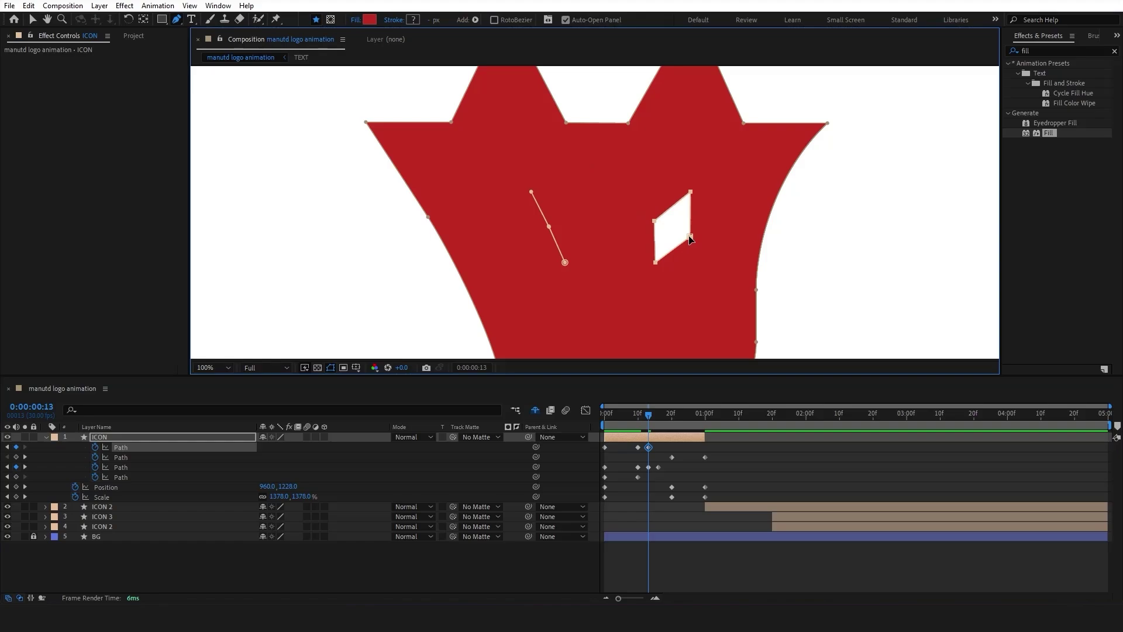
pyautogui.moveTo(654, 220); pyautogui.dragTo(673, 226)
pyautogui.click(637, 447)
pyautogui.hotkey('ctrl', 'c')
pyautogui.moveTo(648, 414); pyautogui.dragTo(659, 414)
pyautogui.hotkey('ctrl', 'v')
# Preview the blink and extend both easing handles between the right eye's Path keyframes at 0:00:00:00 and 0:00:00:10 to steepen the speed curve
pyautogui.moveTo(658, 414); pyautogui.dragTo(664, 416)
pyautogui.hotkey('shift', '/')
pyautogui.press('space')
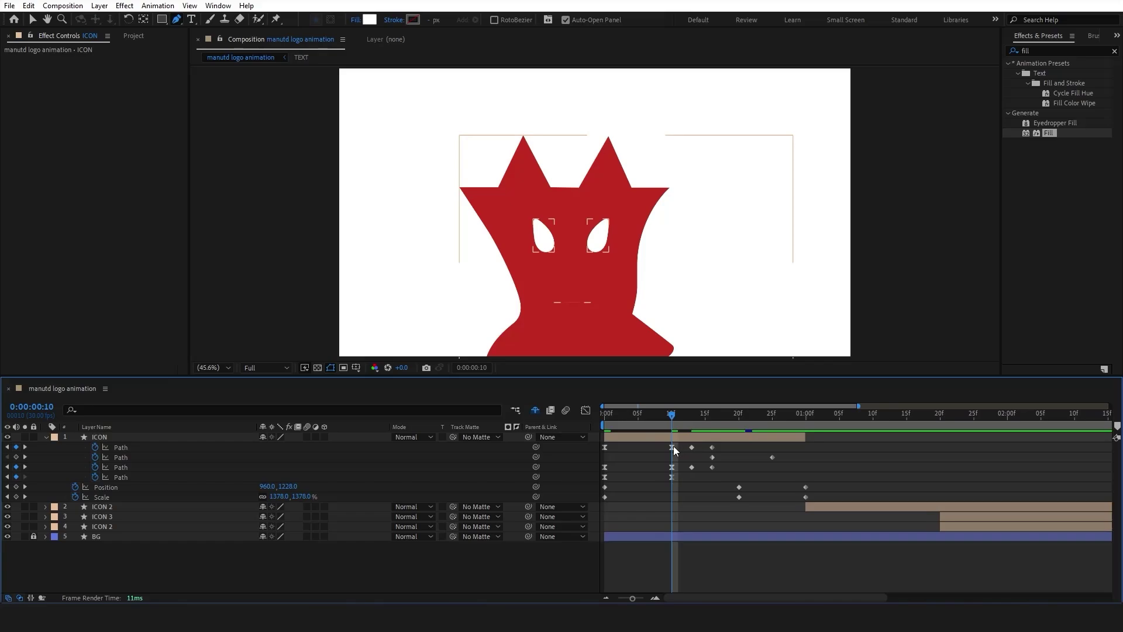
pyautogui.moveTo(680, 445); pyautogui.dragTo(593, 454)
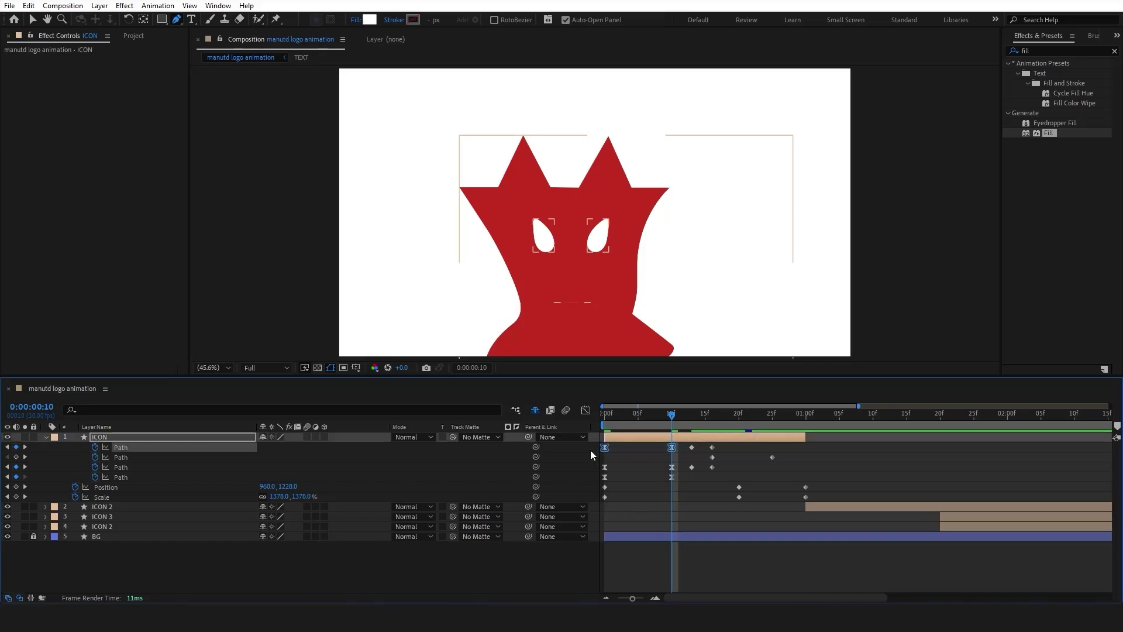
pyautogui.click(585, 410)
pyautogui.moveTo(649, 566); pyautogui.dragTo(610, 566)
pyautogui.moveTo(627, 566); pyautogui.dragTo(664, 566)
pyautogui.click(584, 410)
# Steepen the speed curves of the left eye's and head outline's Path keyframes at 0:00:00:00 and 0:00:00:10 in the same way
pyautogui.moveTo(677, 465); pyautogui.dragTo(587, 472)
pyautogui.click(585, 410)
pyautogui.click(585, 410)
pyautogui.moveTo(687, 479); pyautogui.dragTo(592, 474)
pyautogui.click(586, 410)
pyautogui.moveTo(661, 565); pyautogui.dragTo(615, 566)
pyautogui.moveTo(615, 564); pyautogui.dragTo(664, 567)
pyautogui.click(585, 410)
# Apply Easy Ease to the mouth's Path keyframes at 0:00:00:16 and 0:00:00:25 and steepen their speed curve
pyautogui.moveTo(608, 419); pyautogui.dragTo(711, 421)
pyautogui.moveTo(783, 454); pyautogui.dragTo(682, 459)
pyautogui.press('F9')
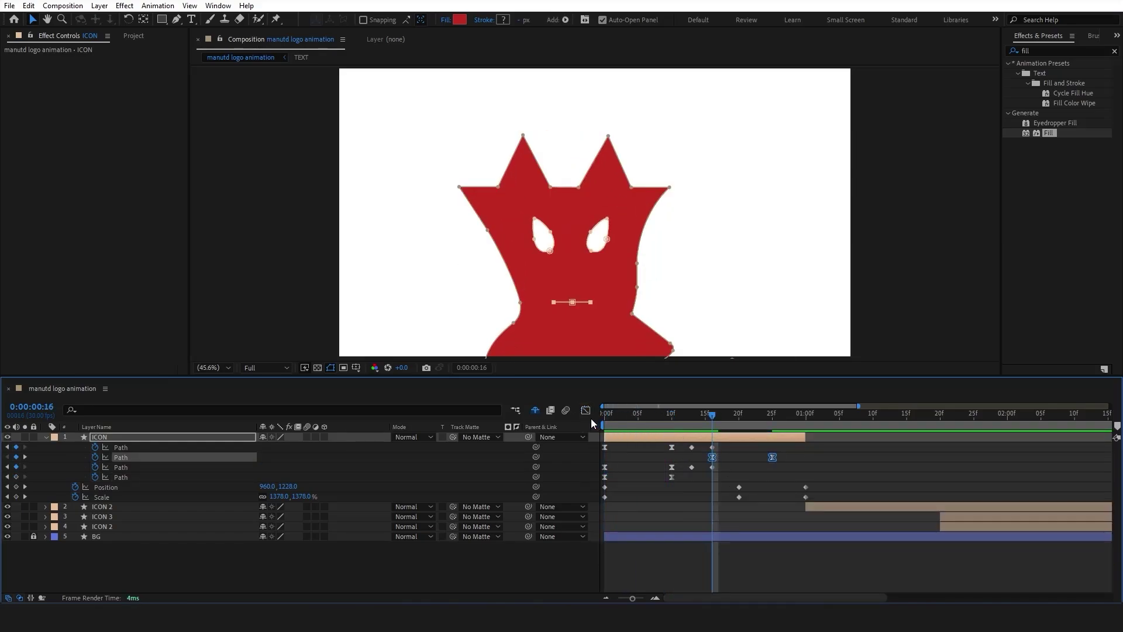
pyautogui.click(586, 410)
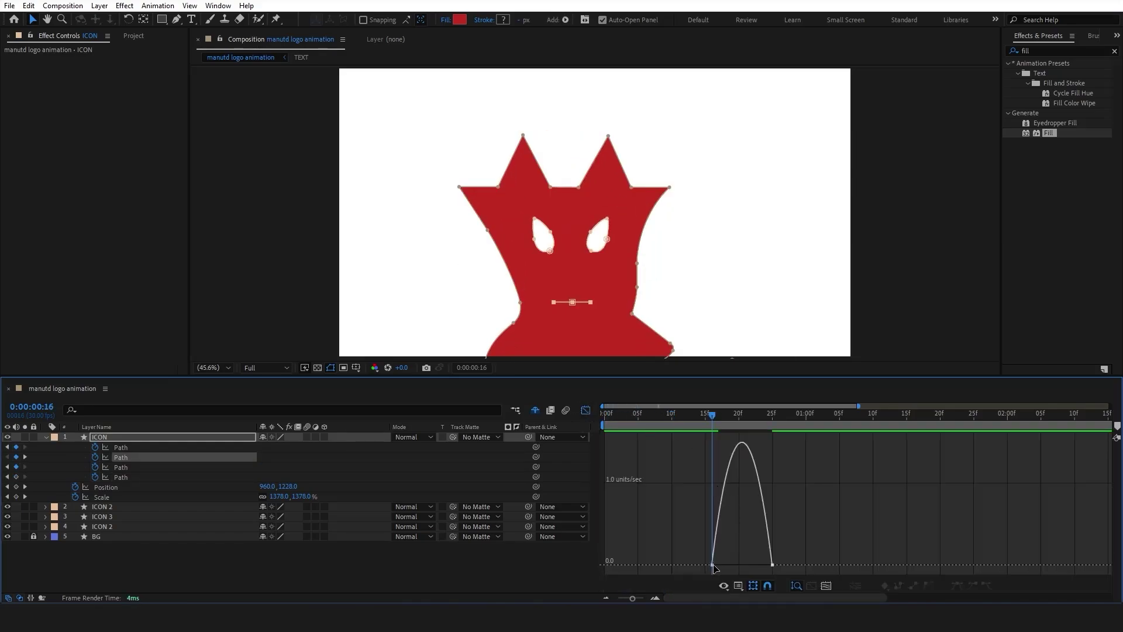
pyautogui.moveTo(723, 566); pyautogui.dragTo(742, 565)
pyautogui.click(585, 410)
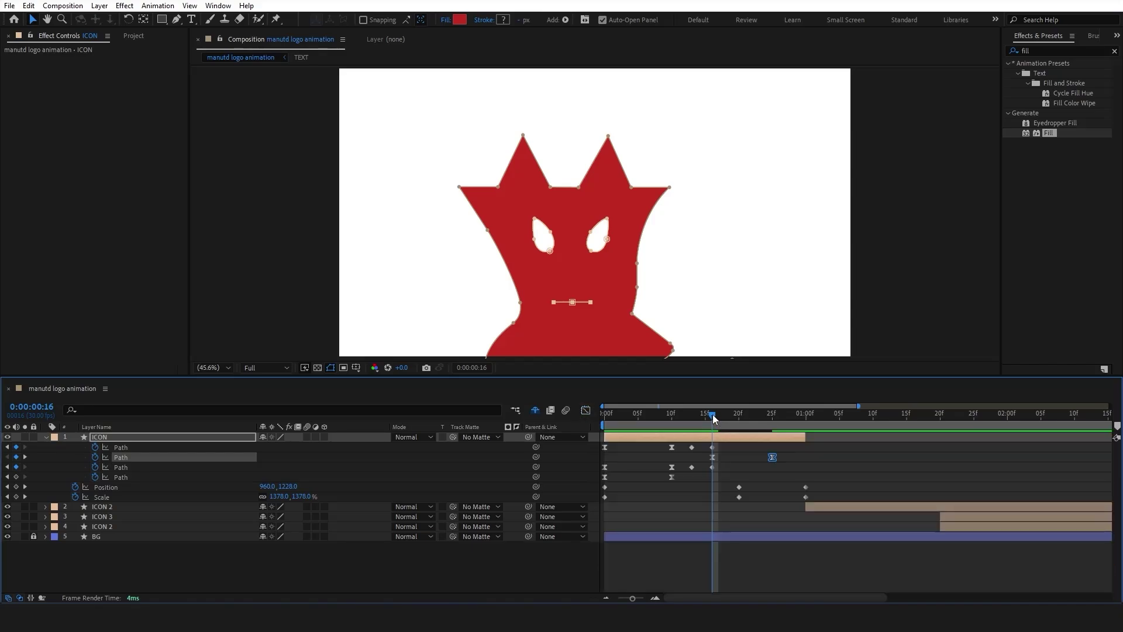
# Ease ICON's Position and Scale keyframes at 0:00:00:20 and 0:00:01:00, steepen their speed curves and preview the animation
pyautogui.moveTo(716, 418); pyautogui.dragTo(775, 425)
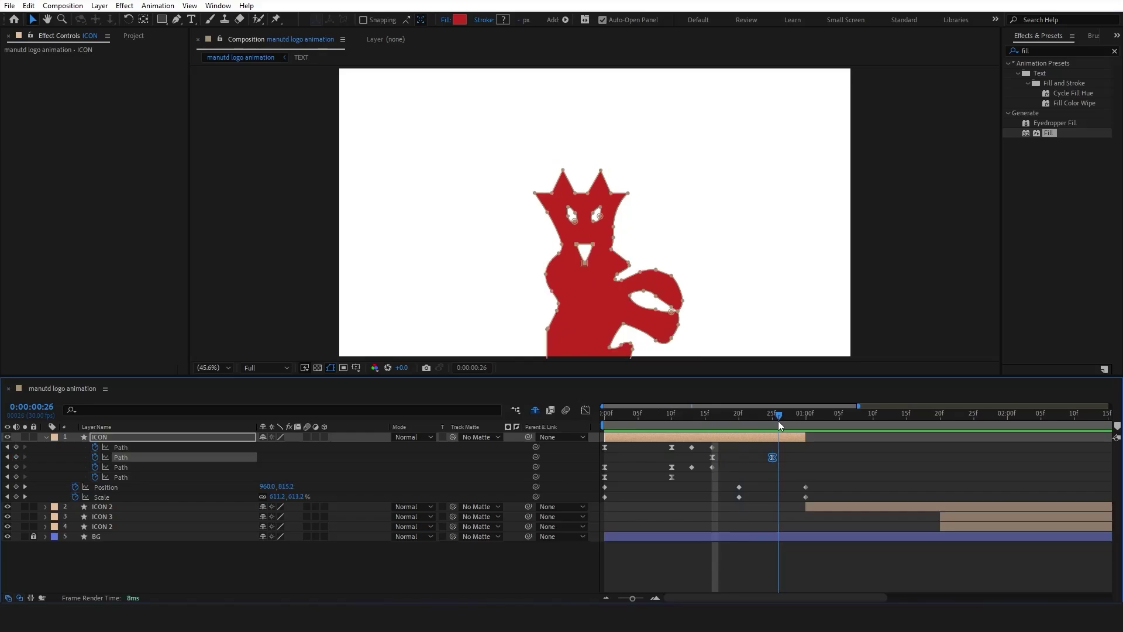
pyautogui.moveTo(829, 498); pyautogui.dragTo(721, 492)
pyautogui.click(585, 410)
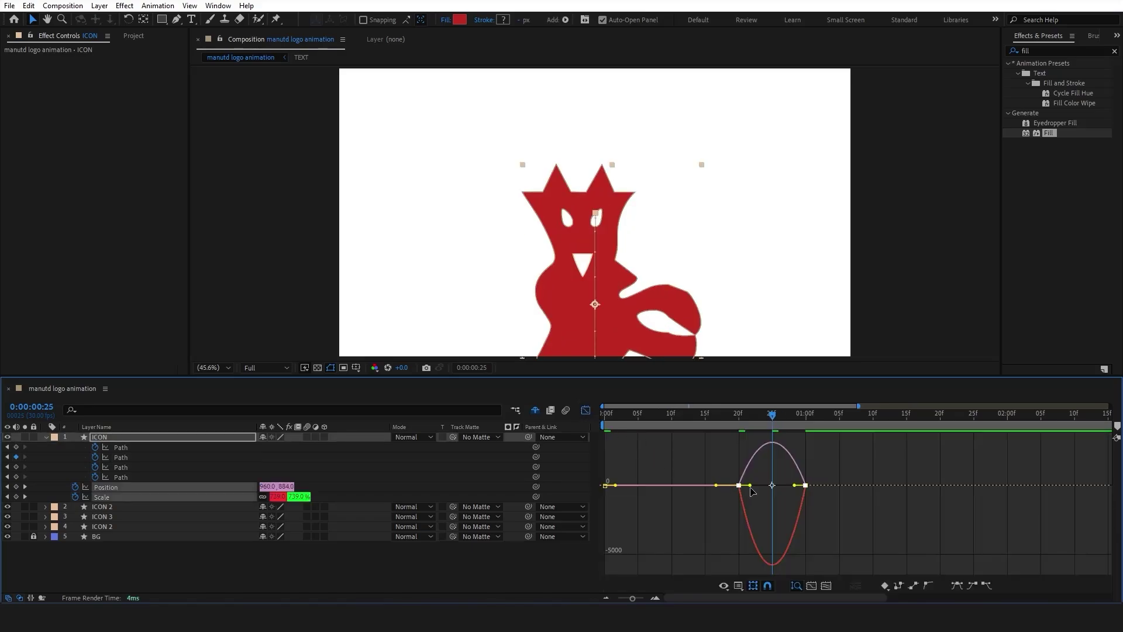
pyautogui.moveTo(821, 495); pyautogui.dragTo(795, 487)
pyautogui.click(585, 410)
pyautogui.press('space')
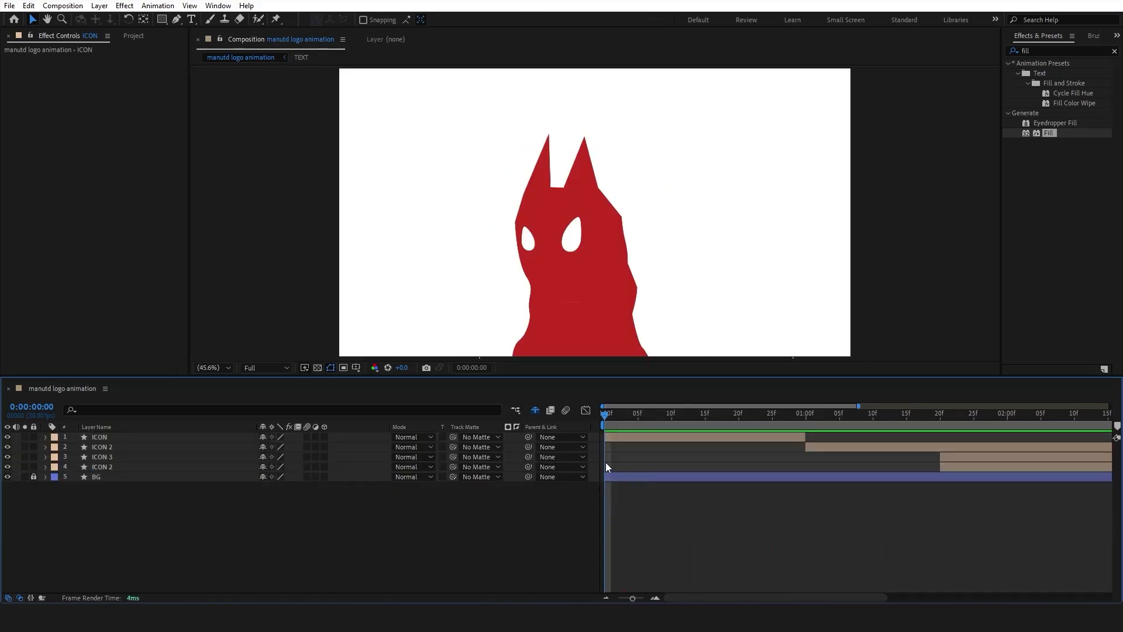
# Add a null object and parent the ICON layer to it
pyautogui.rightClick(394, 525)
pyautogui.moveTo(499, 382)
pyautogui.click(581, 451)
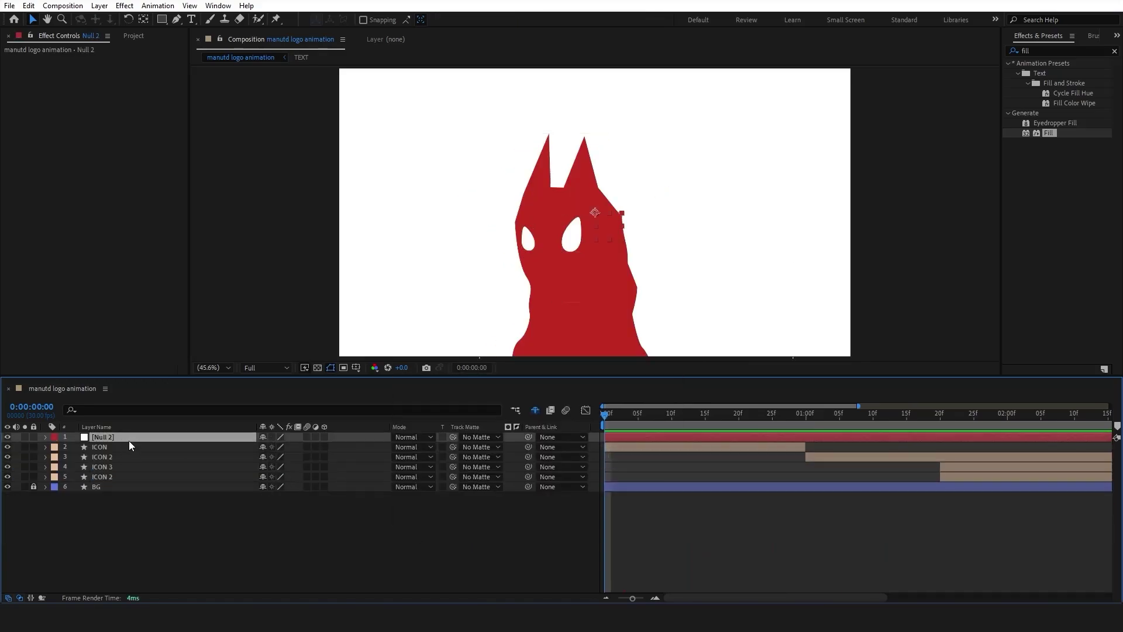
pyautogui.click(129, 445)
pyautogui.moveTo(209, 446); pyautogui.dragTo(290, 439)
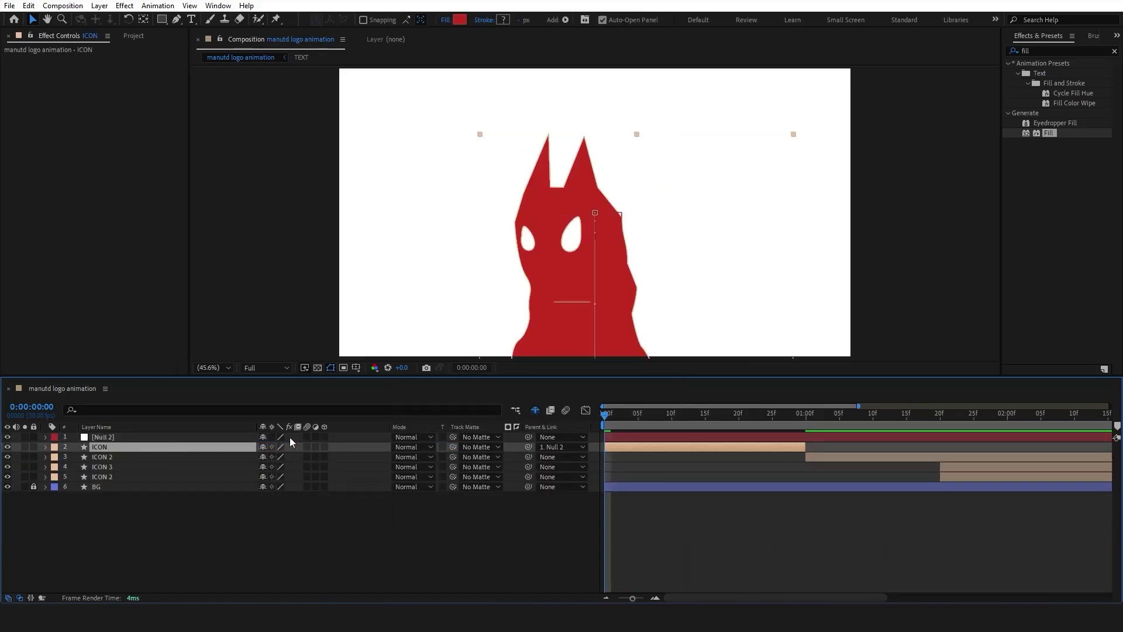
# Keyframe the null's Position to rise from 960, 1390 at the first frame to 960, 540, and adjust its speed curve
pyautogui.click(195, 436)
pyautogui.press('p')
pyautogui.click(74, 447)
pyautogui.moveTo(604, 447); pyautogui.dragTo(670, 448)
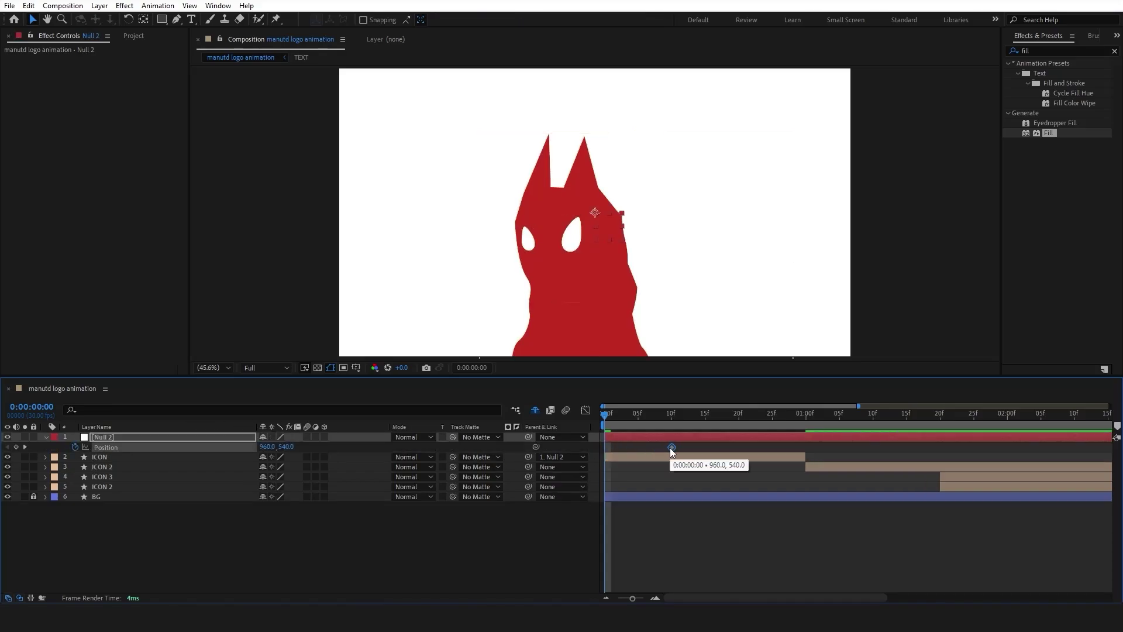
pyautogui.moveTo(286, 446); pyautogui.dragTo(744, 459)
pyautogui.hotkey('shift', 'F3')
pyautogui.moveTo(637, 566); pyautogui.dragTo(609, 564)
pyautogui.click(585, 410)
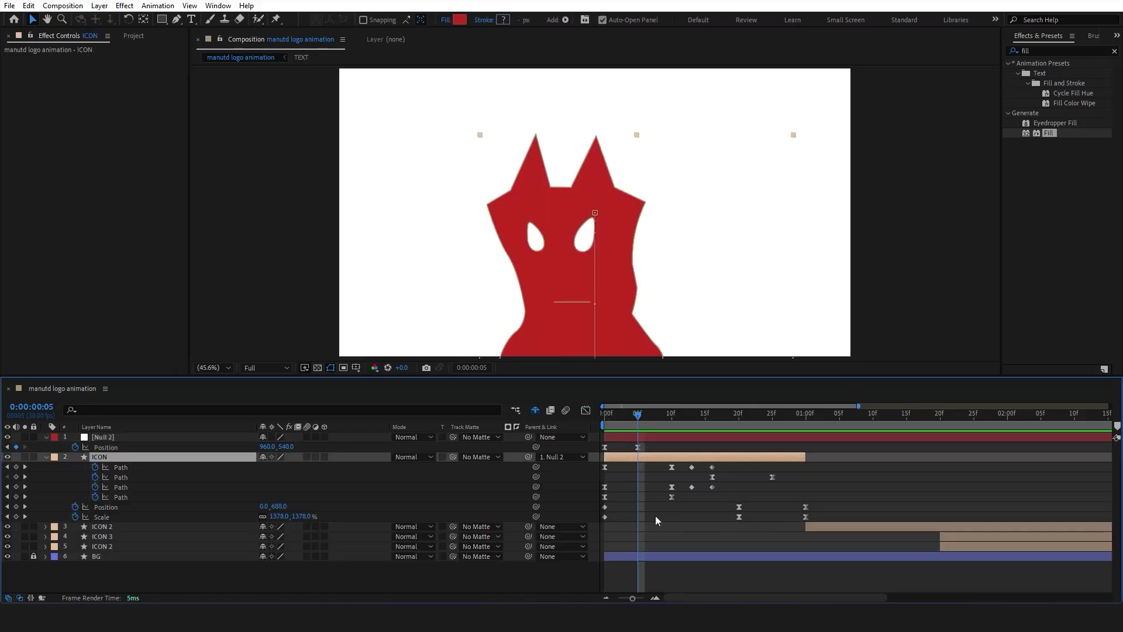
# Shift ICON's opening keyframes to 0:00:00:05 and the null's final Position keyframe to 0:00:00:10, and preview the animation
pyautogui.moveTo(631, 520); pyautogui.dragTo(672, 447)
pyautogui.hotkey('shift', 'pagedown')
pyautogui.hotkey('shift', 'pagedown')
pyautogui.press('pageup')
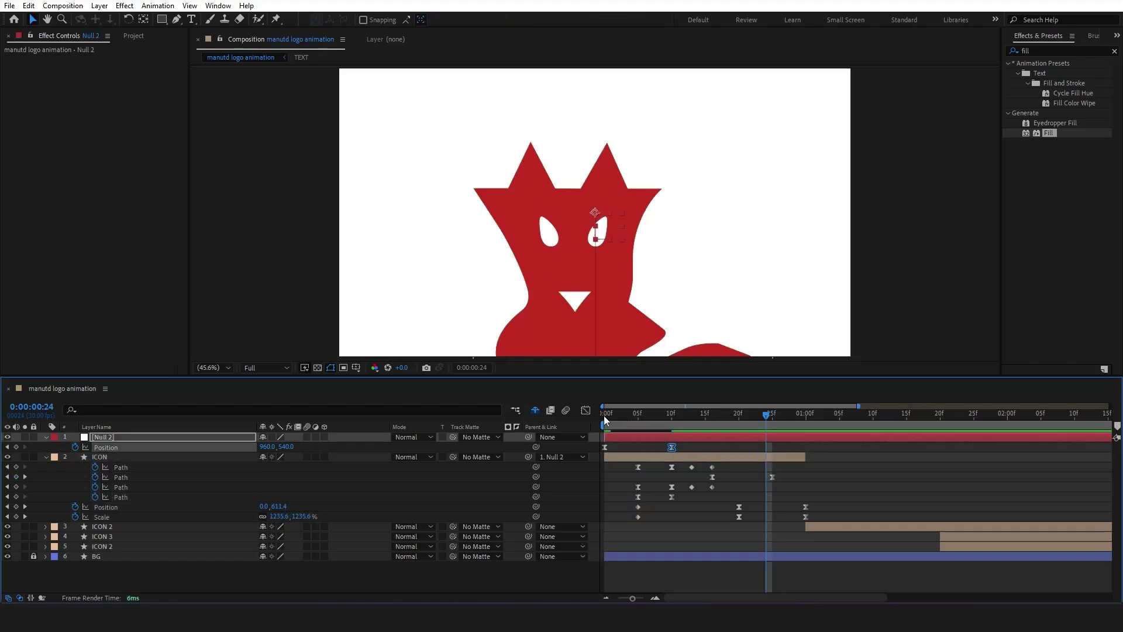
pyautogui.press('space')
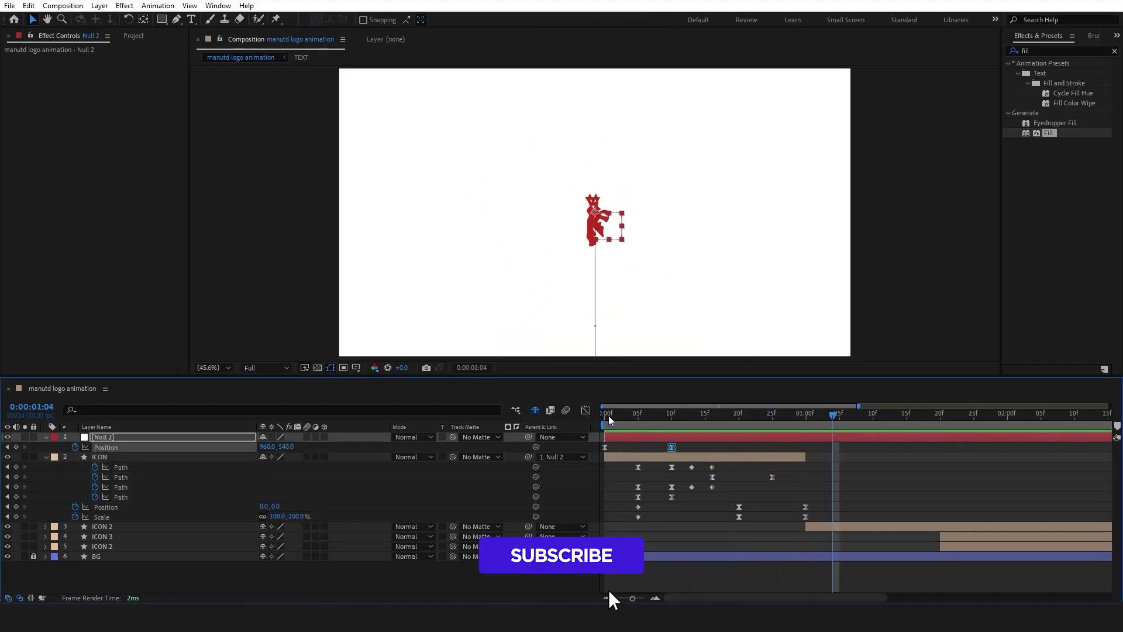
pyautogui.click(604, 421)
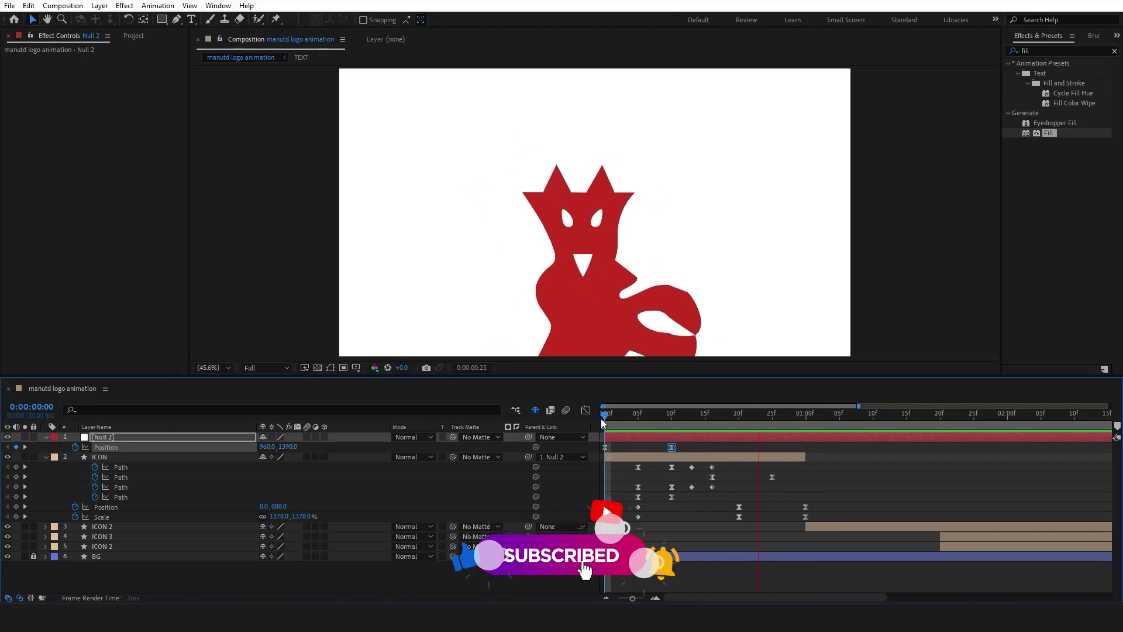
# Collapse all layers' properties and extend the ICON 3 layer's start back to 0:00:01:00
pyautogui.hotkey('ctrl', 'a')
pyautogui.press('u')
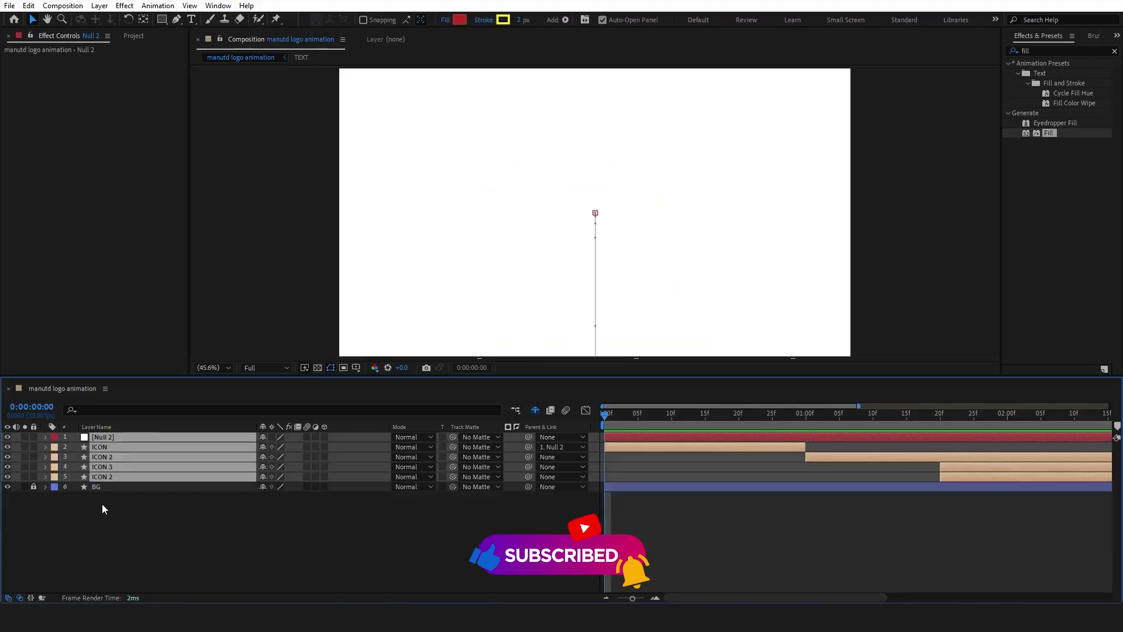
pyautogui.click(953, 468)
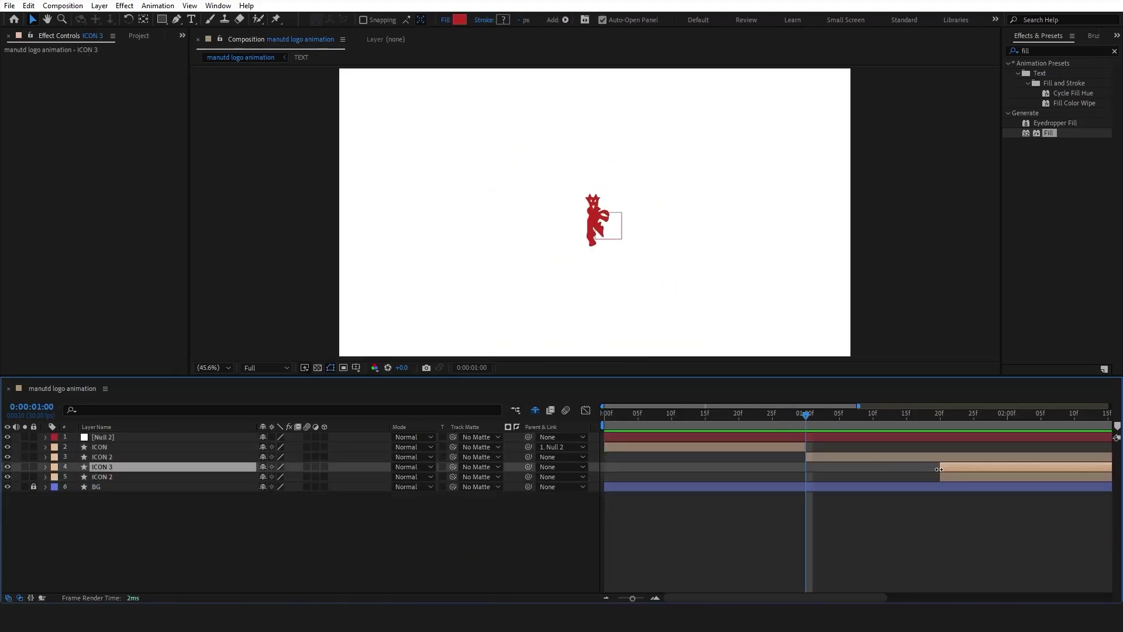
pyautogui.moveTo(938, 470); pyautogui.dragTo(807, 468)
# Apply CC Bend It to ICON 3 and place its Start at 942.4, 579.5 and its End at 905.1, 430.2
pyautogui.click(1114, 51)
pyautogui.write('bend')
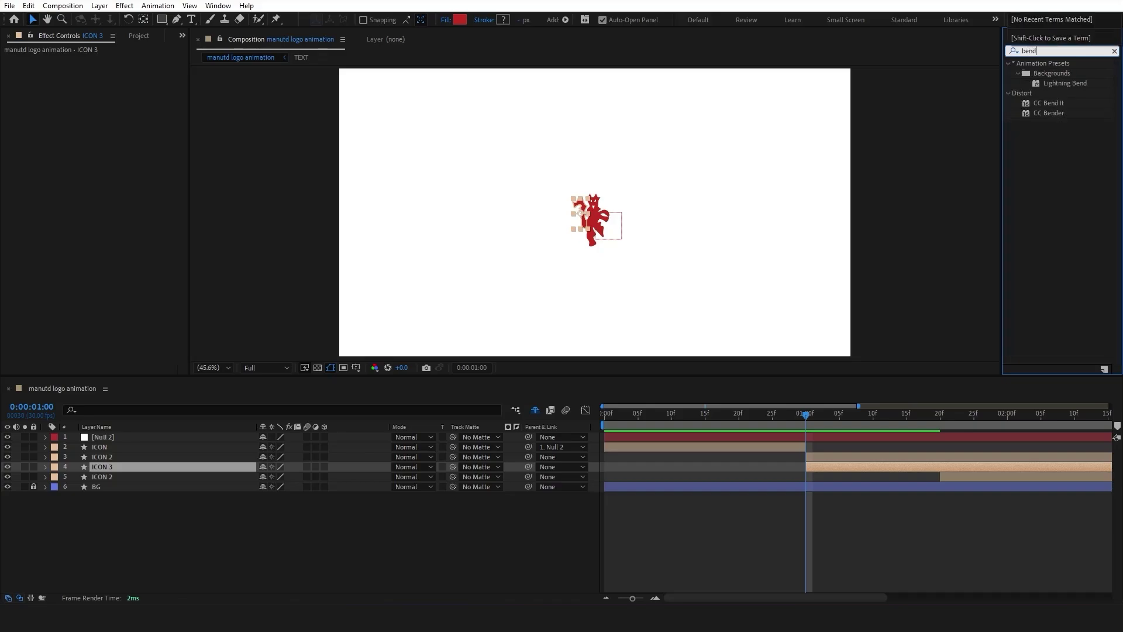
pyautogui.moveTo(1049, 103); pyautogui.dragTo(656, 183)
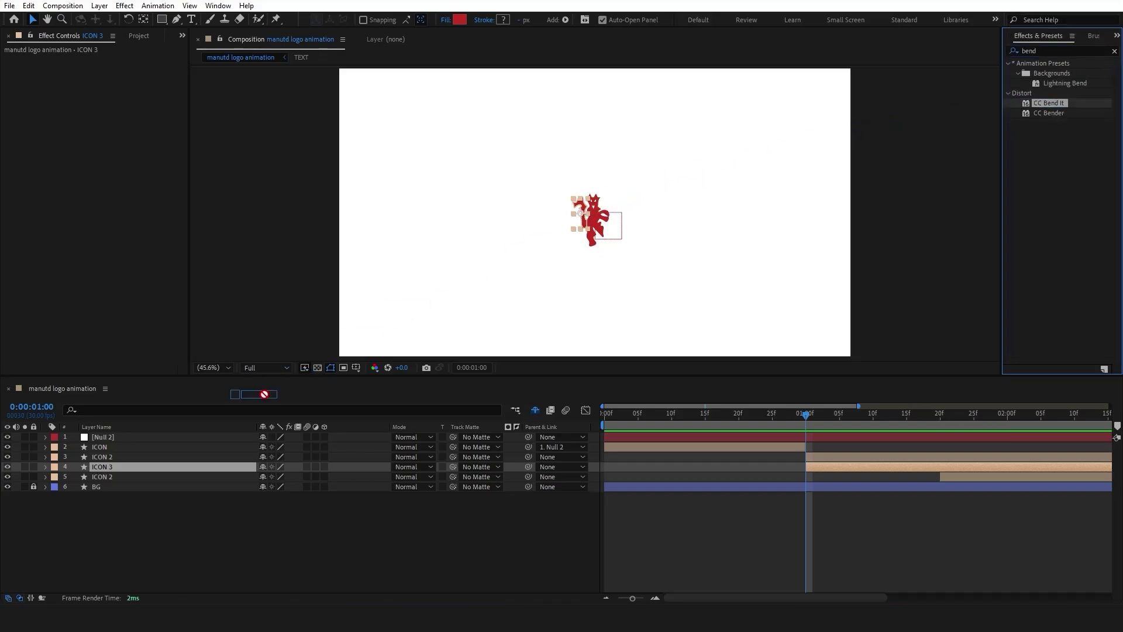
pyautogui.moveTo(232, 414); pyautogui.dragTo(156, 467)
pyautogui.moveTo(595, 286); pyautogui.dragTo(590, 232)
pyautogui.moveTo(596, 140); pyautogui.dragTo(568, 191)
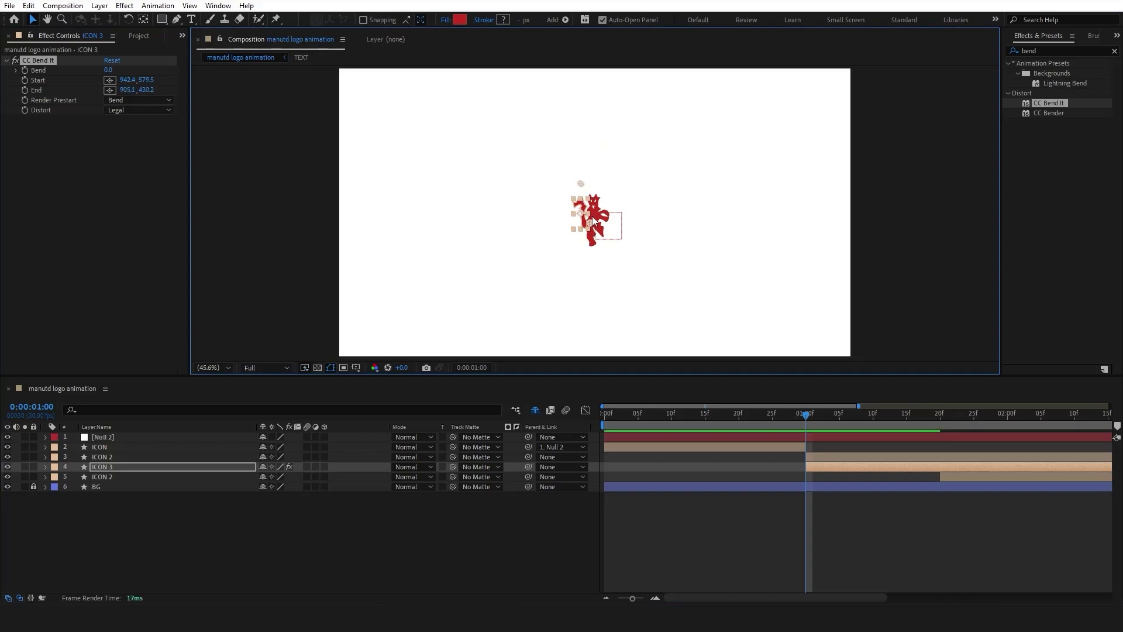
# Animate ICON 3's Bend with eased keyframes from -84 at 0:00:00:26 to 0 at 0:00:01:06, starting the layer at 0:00:00:26
pyautogui.scroll(3, 592, 216)
pyautogui.click(24, 70)
pyautogui.press('u')
pyautogui.moveTo(805, 487); pyautogui.dragTo(845, 488)
pyautogui.moveTo(110, 71); pyautogui.dragTo(80, 73)
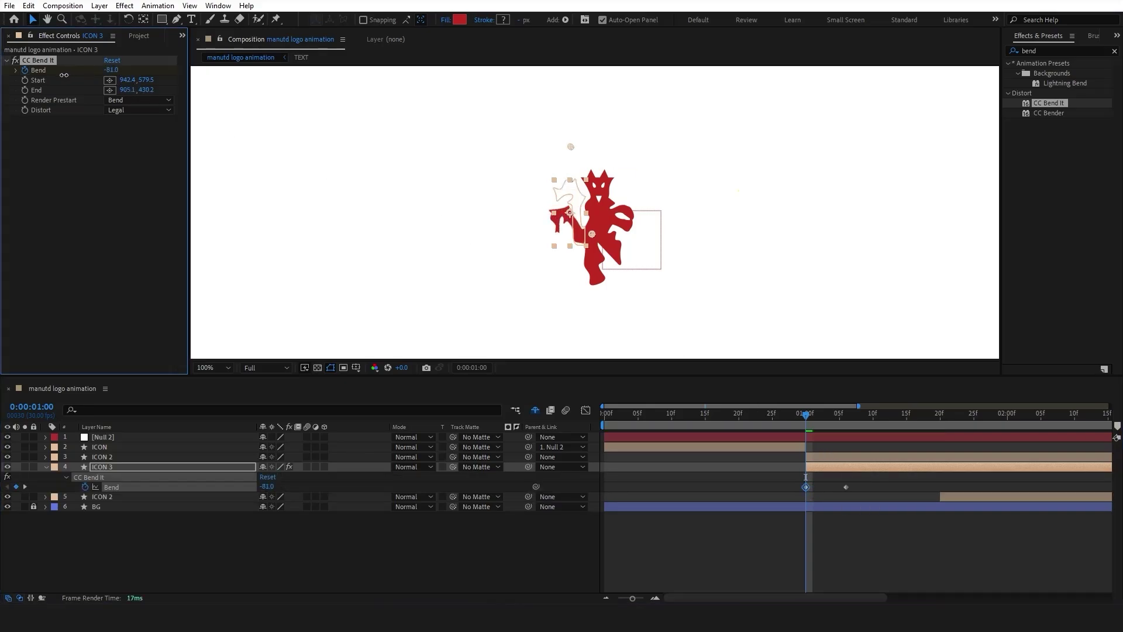
pyautogui.moveTo(811, 418); pyautogui.dragTo(851, 420)
pyautogui.moveTo(846, 488); pyautogui.dragTo(799, 482)
# Start the trident layer at 0:00:01:00 and animate its Position along an arc from 690.5, 560.2 to 1002.2, 558.0 at 0:00:01:11
pyautogui.moveTo(940, 496); pyautogui.dragTo(805, 496)
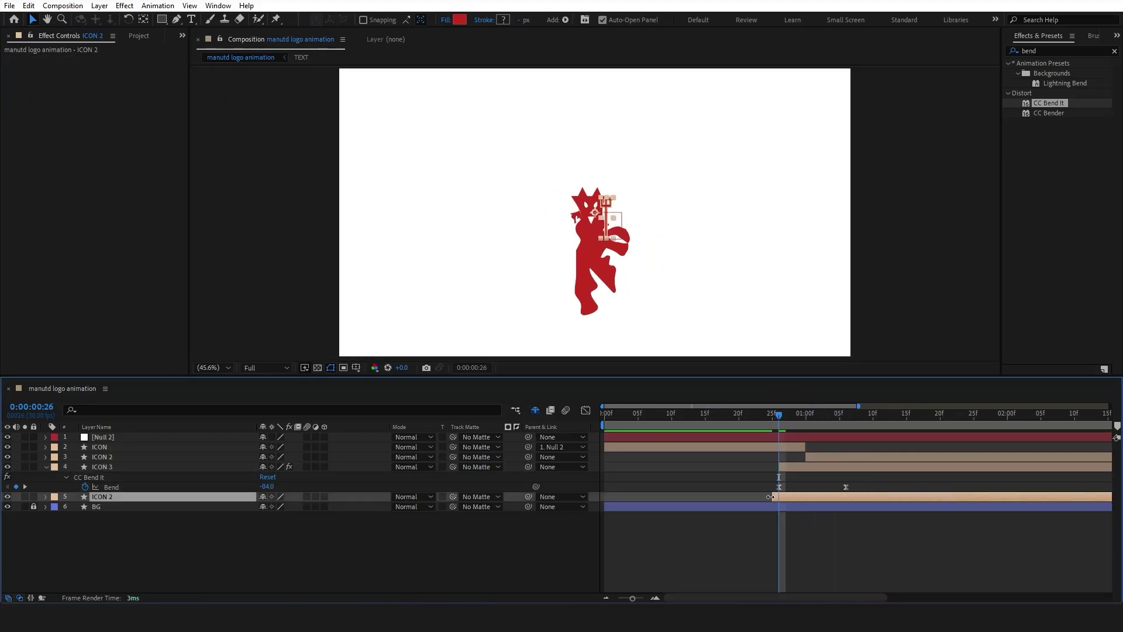
pyautogui.click(805, 419)
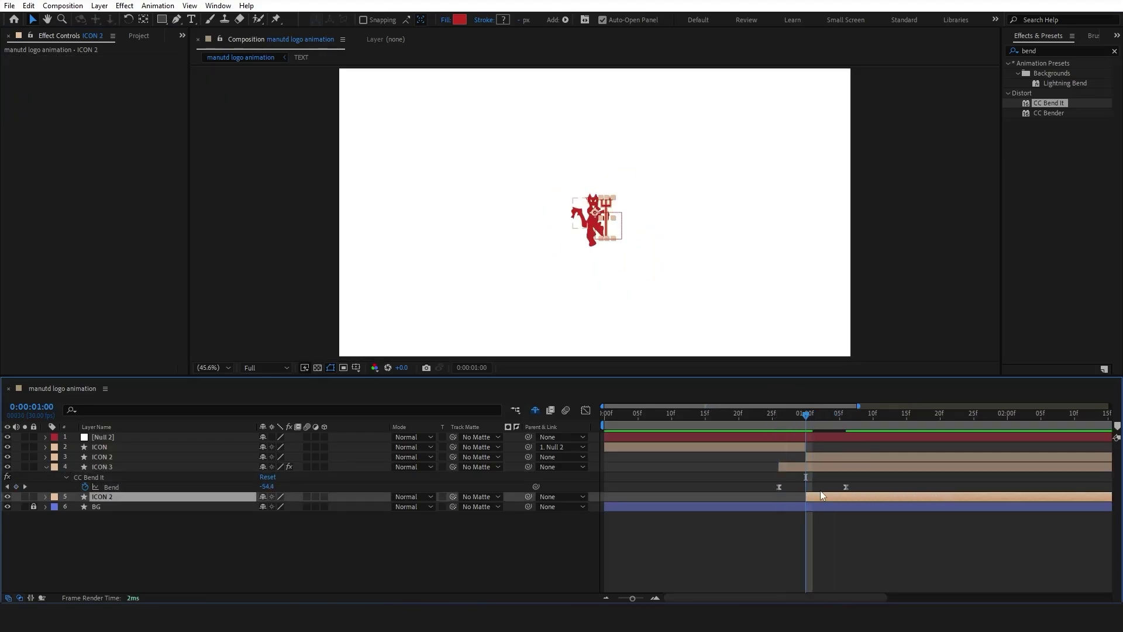
pyautogui.hotkey('alt', 'shift', 'p')
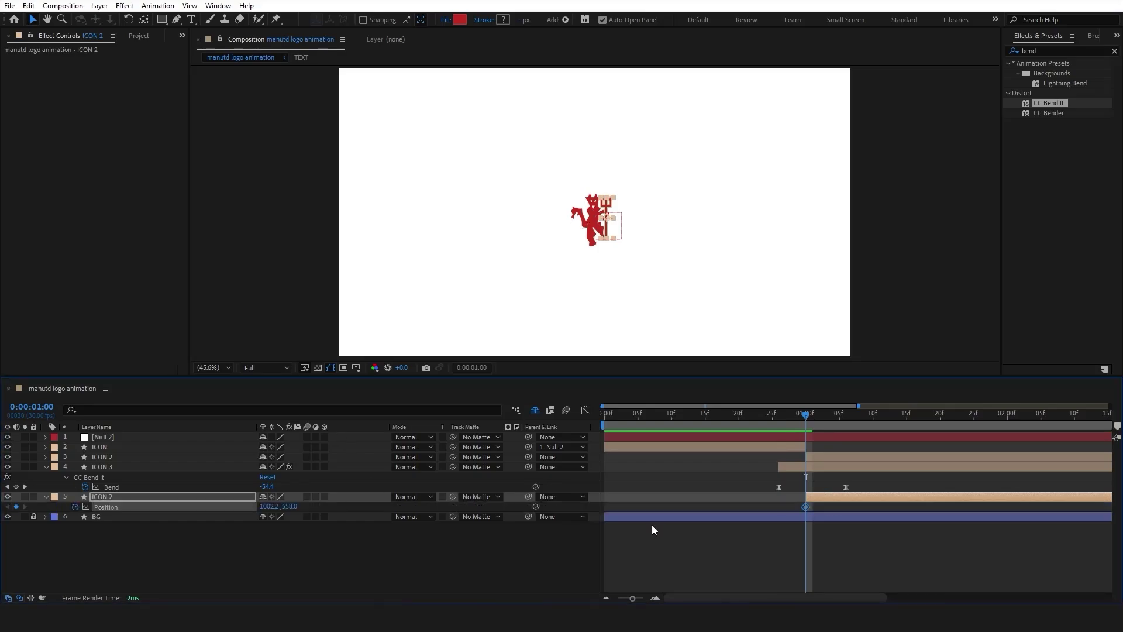
pyautogui.moveTo(873, 509); pyautogui.dragTo(880, 508)
pyautogui.moveTo(604, 223); pyautogui.dragTo(521, 223)
pyautogui.click(176, 19)
pyautogui.moveTo(608, 221); pyautogui.dragTo(564, 55)
# Keyframe the trident's Rotation from a counterclockwise turn at 0:00:01:00 to 0° at 0:00:01:11
pyautogui.press('r')
pyautogui.click(75, 507)
pyautogui.hotkey('shift', 'p')
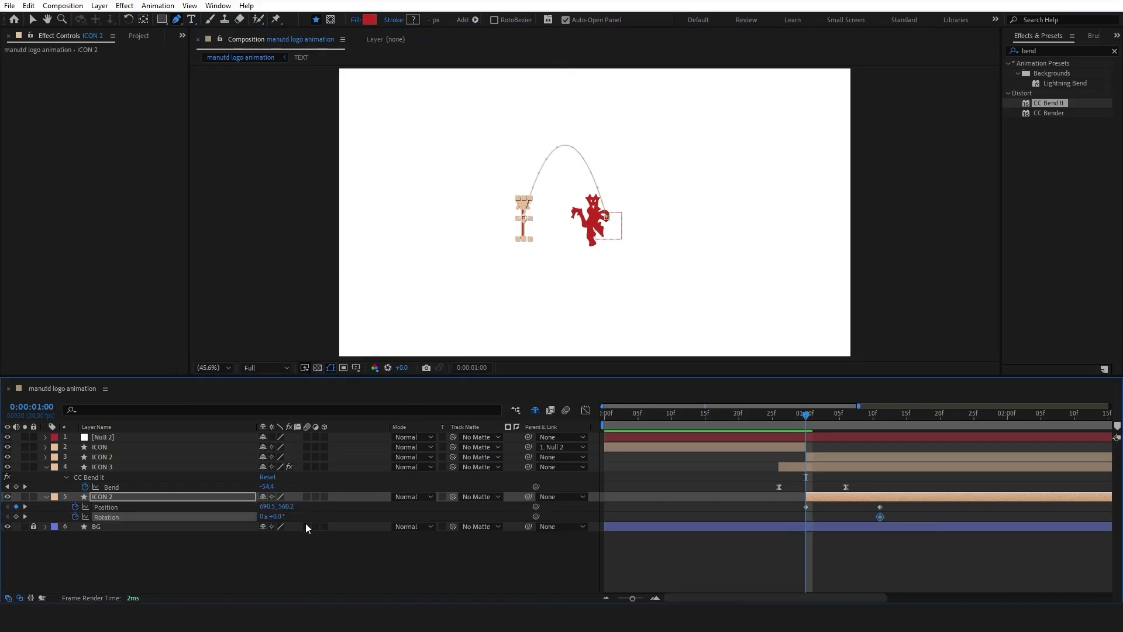
pyautogui.moveTo(276, 516); pyautogui.dragTo(183, 518)
pyautogui.moveTo(802, 415); pyautogui.dragTo(879, 438)
# Ease the trident's Position and Rotation keyframes and adjust their speed curves
pyautogui.moveTo(894, 541); pyautogui.dragTo(802, 504)
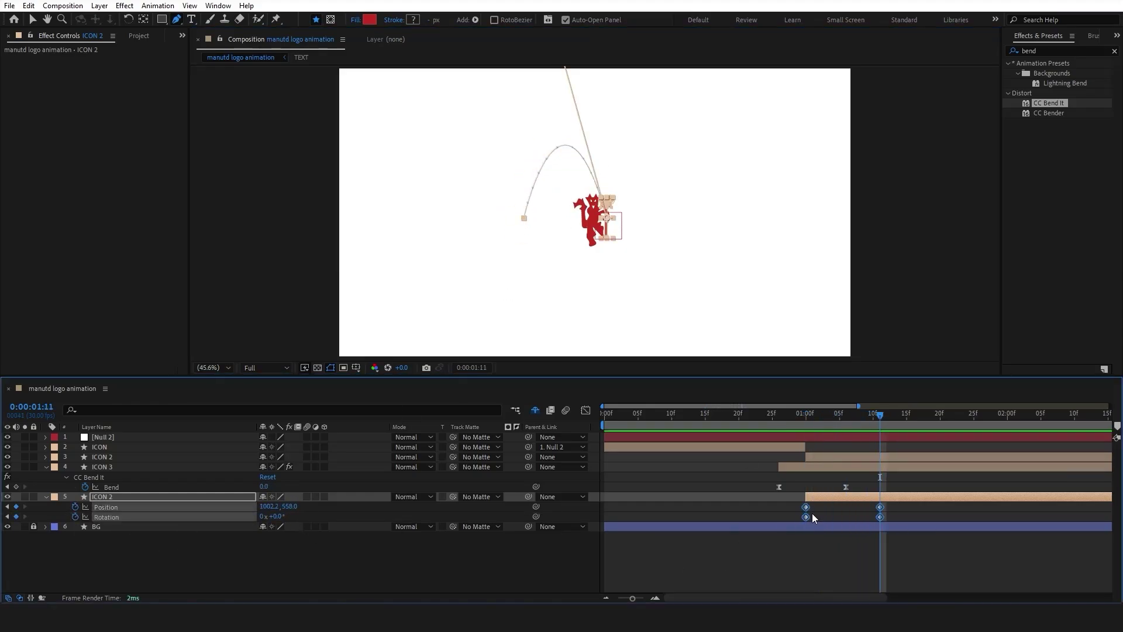
pyautogui.click(587, 411)
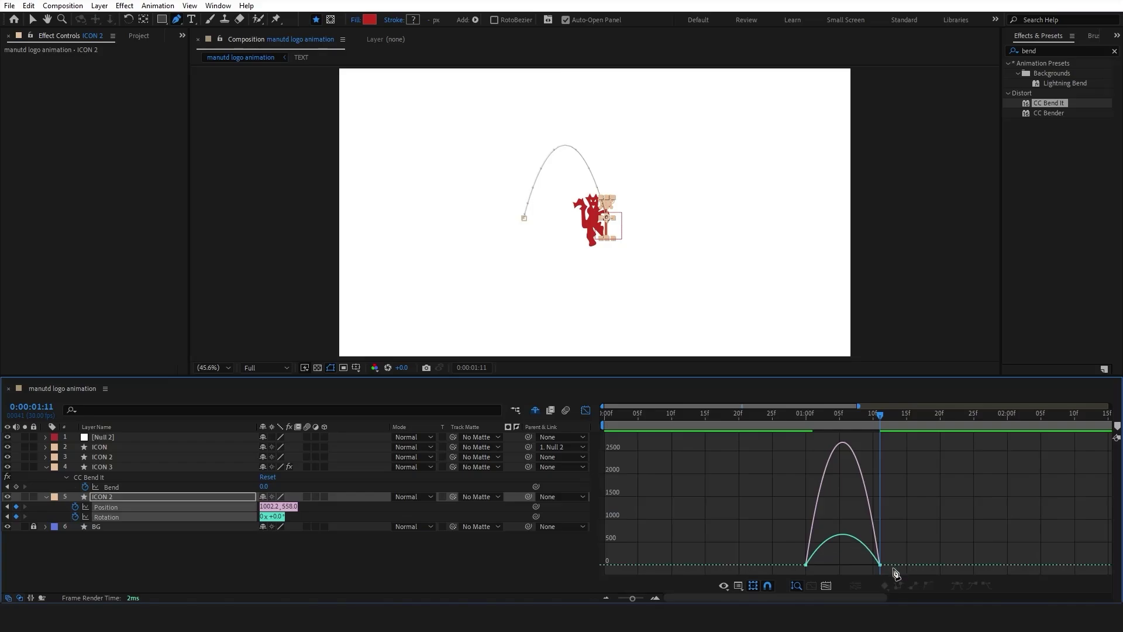
pyautogui.press('v')
pyautogui.moveTo(889, 571)
pyautogui.mouseDown()
pyautogui.moveTo(848, 529)
pyautogui.moveTo(836, 558)
pyautogui.moveTo(873, 560)
pyautogui.mouseUp()
pyautogui.click(805, 561)
pyautogui.click(586, 411)
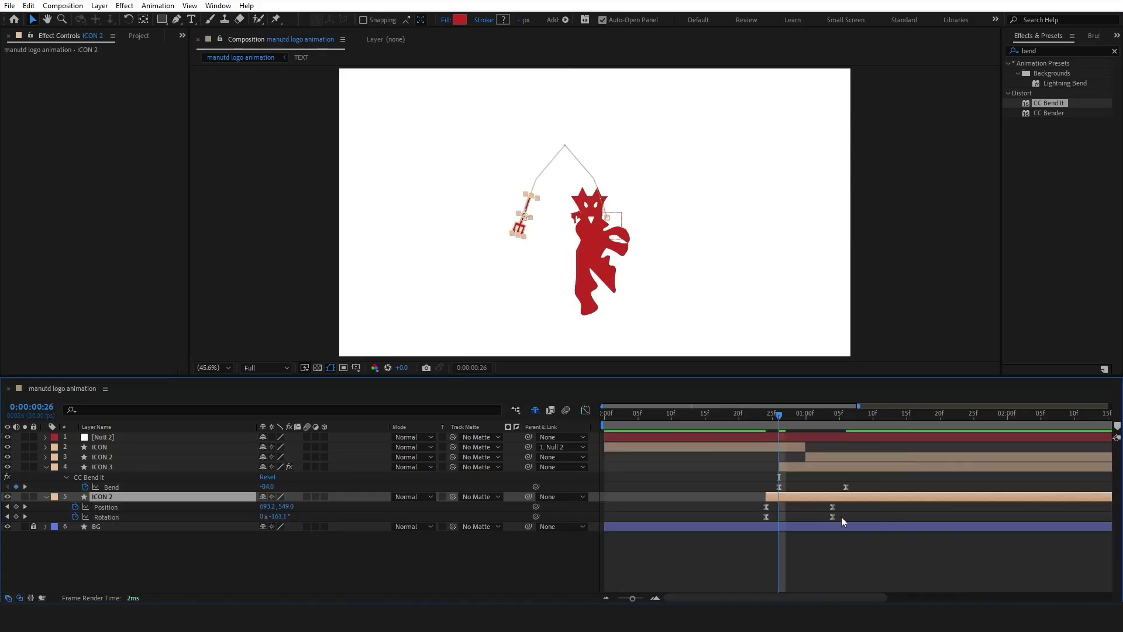
# Shift the trident layer to start at 0:00:00:24 with its final Position and Rotation keyframes at 0:00:01:06, and preview the animation
pyautogui.moveTo(841, 516)
pyautogui.mouseDown()
pyautogui.moveTo(828, 506)
pyautogui.moveTo(844, 506)
pyautogui.mouseUp()
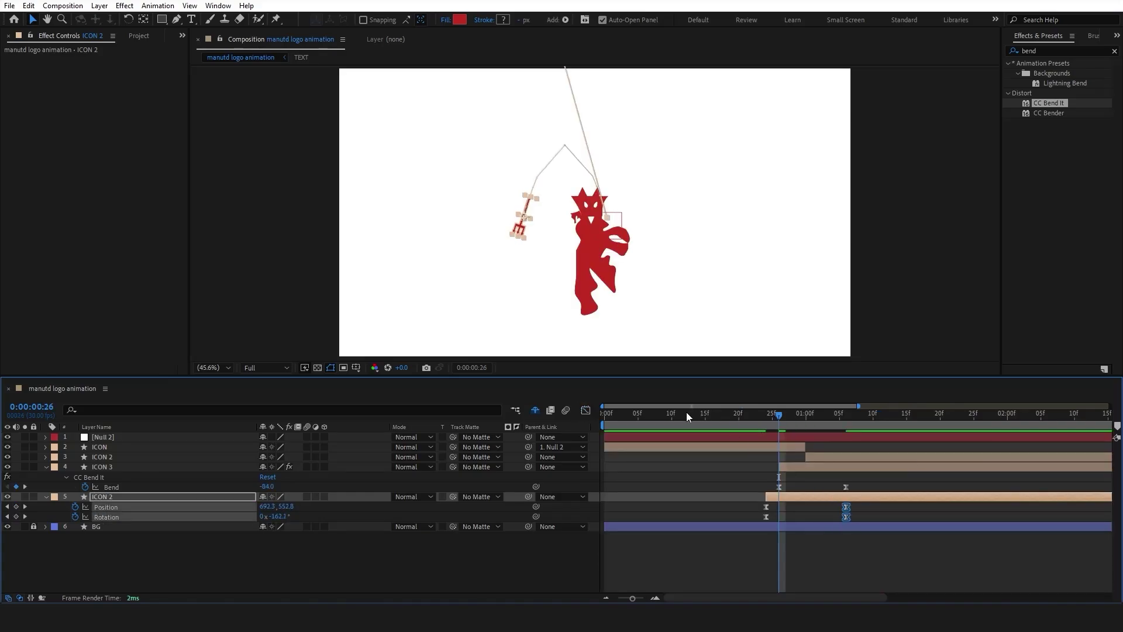
pyautogui.moveTo(687, 414); pyautogui.dragTo(573, 416)
pyautogui.press('space')
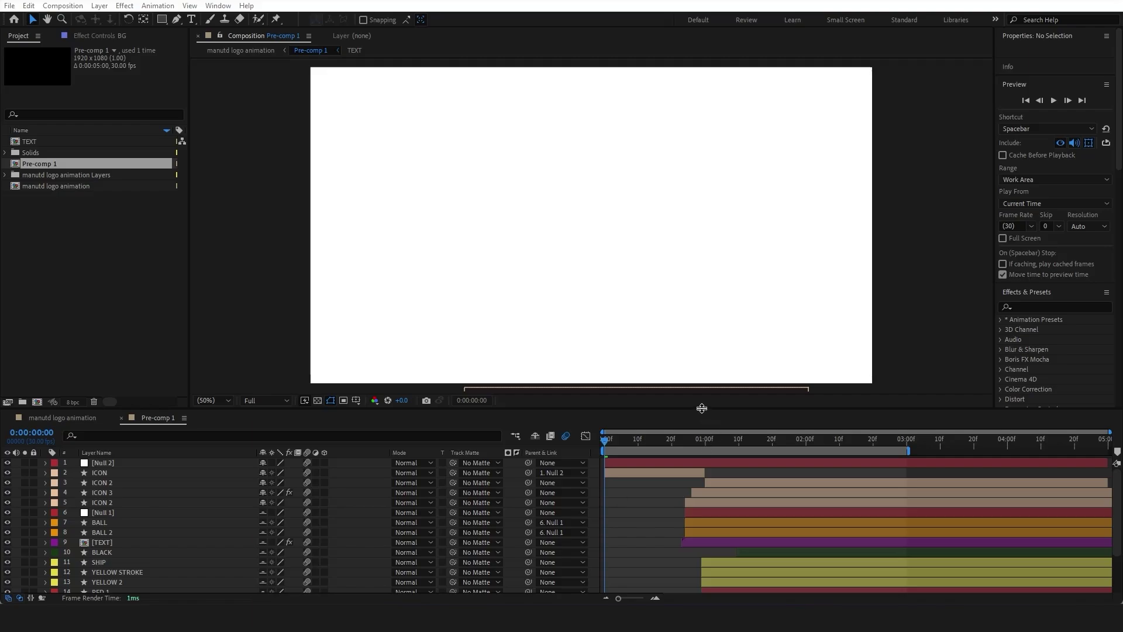
# Enlarge the Pre-comp 1 timeline, examine the staggered starts of the layers from Null 2 down to BLACK, and reveal BLACK's Opacity keyframes
pyautogui.moveTo(701, 407); pyautogui.dragTo(703, 236)
pyautogui.click(616, 295)
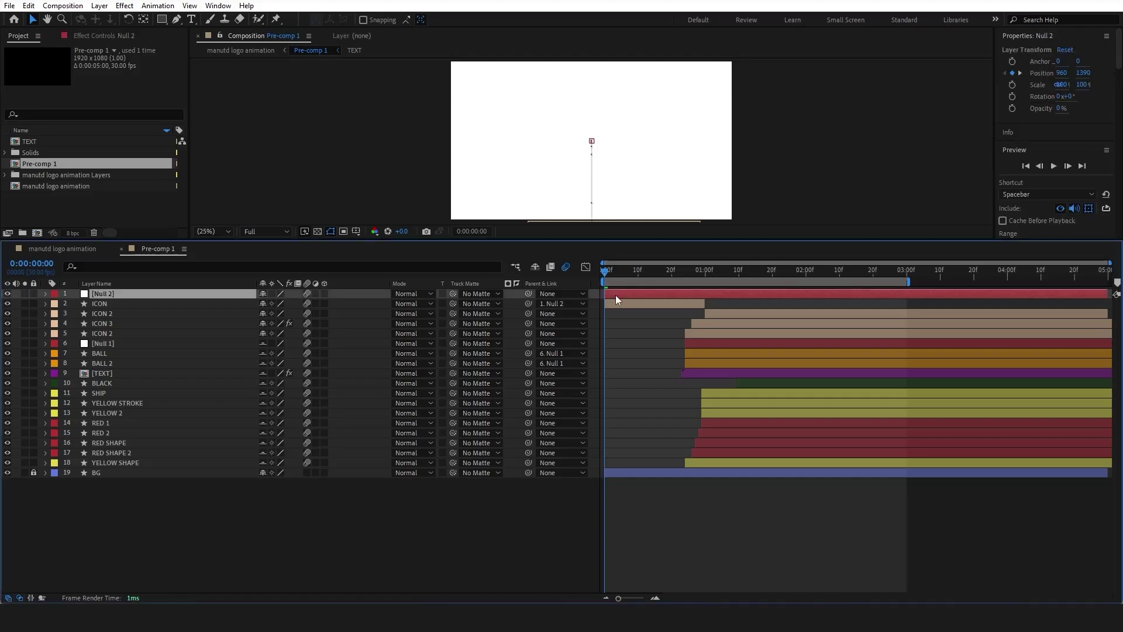
pyautogui.click(617, 303)
pyautogui.click(718, 316)
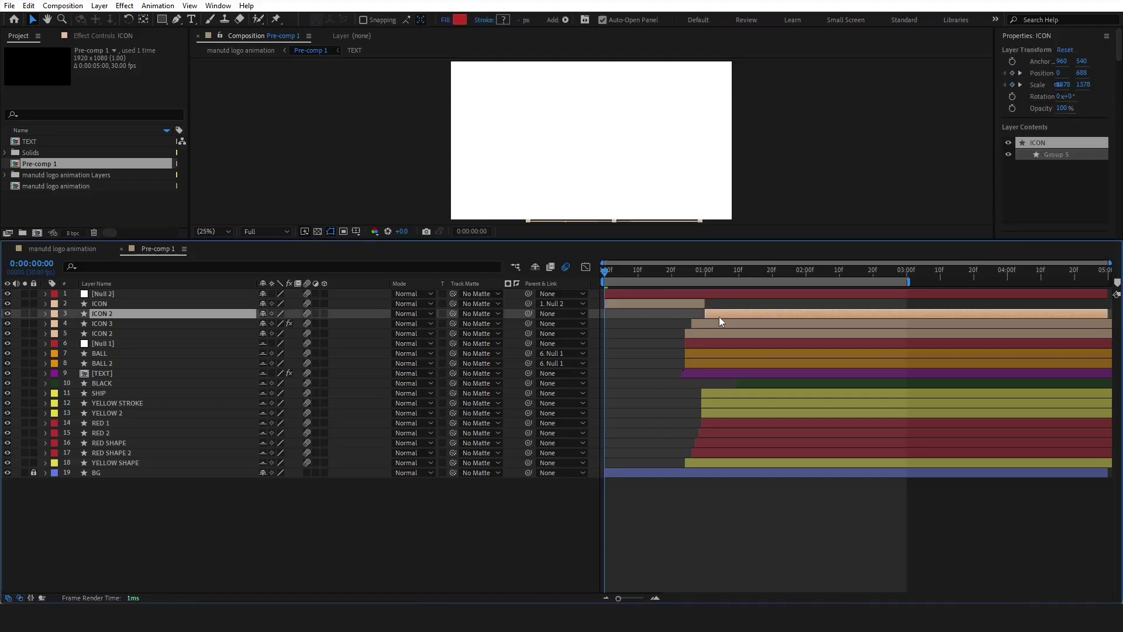
pyautogui.click(717, 325)
pyautogui.click(717, 332)
pyautogui.click(712, 342)
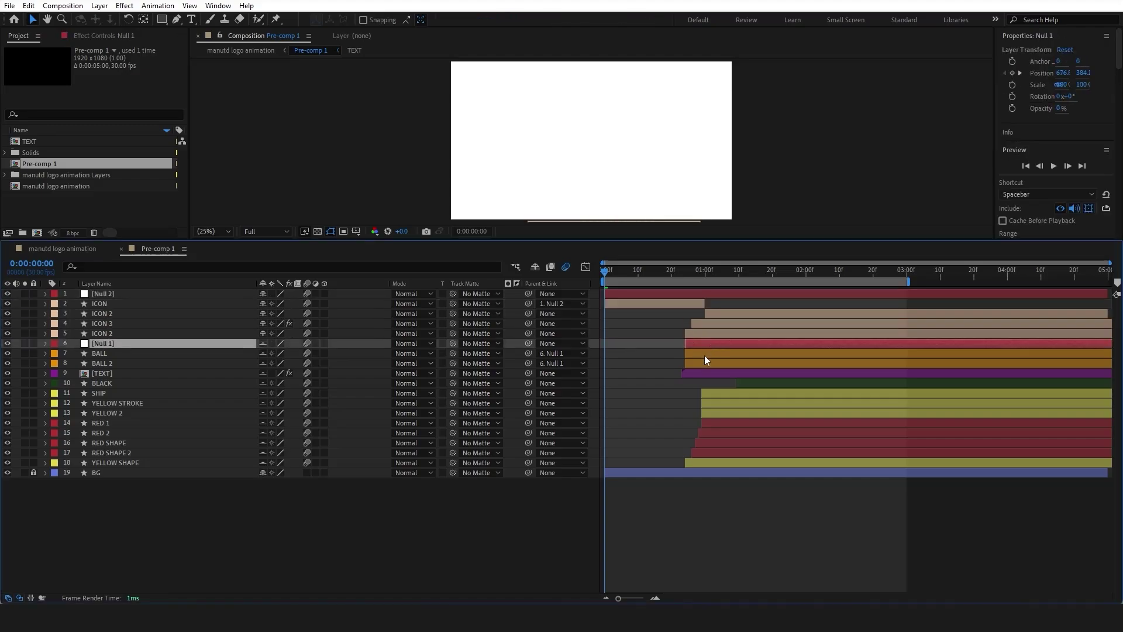
pyautogui.click(704, 354)
pyautogui.click(701, 363)
pyautogui.click(701, 371)
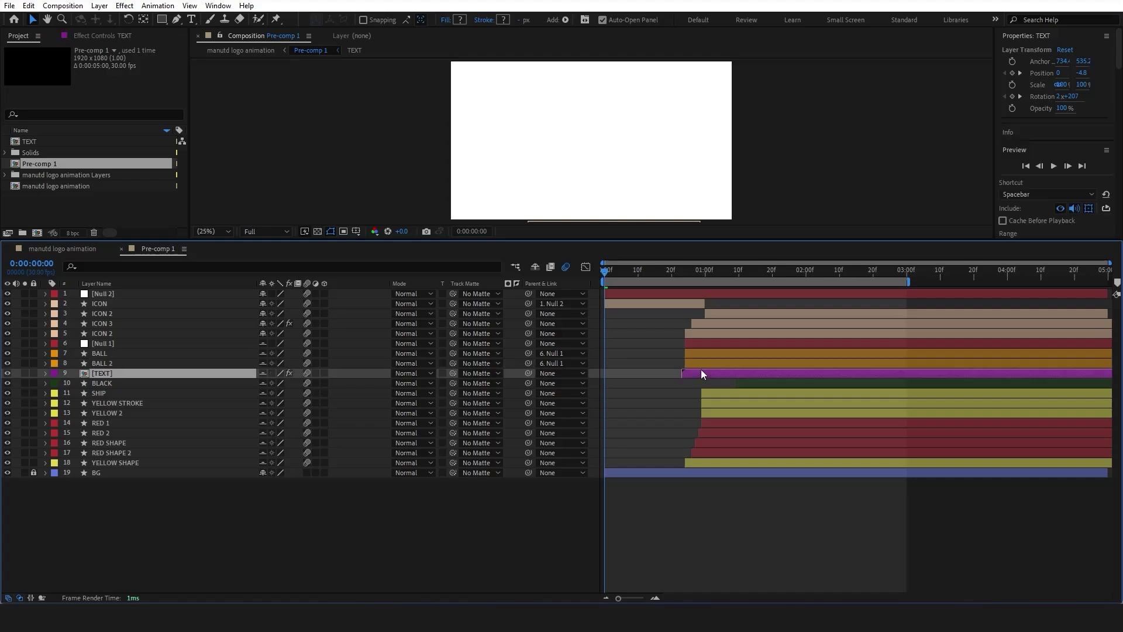
pyautogui.click(763, 383)
pyautogui.press('u')
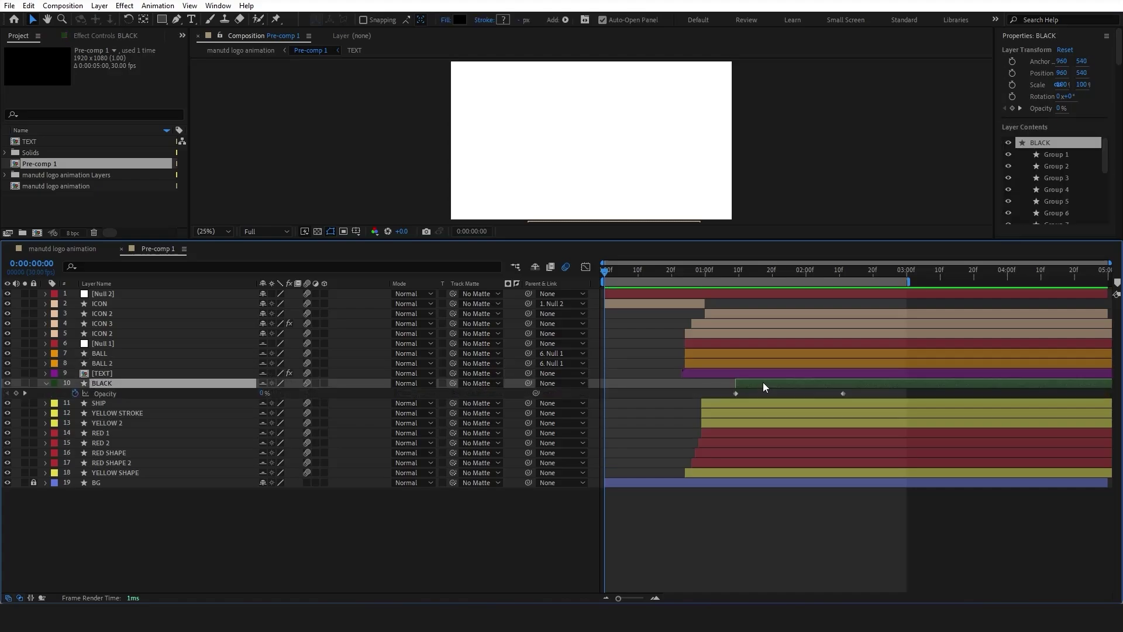
# Examine BLACK's two Opacity keyframes and the staggered starts of the layers from SHIP down to RED SHAPE 2
pyautogui.click(736, 392)
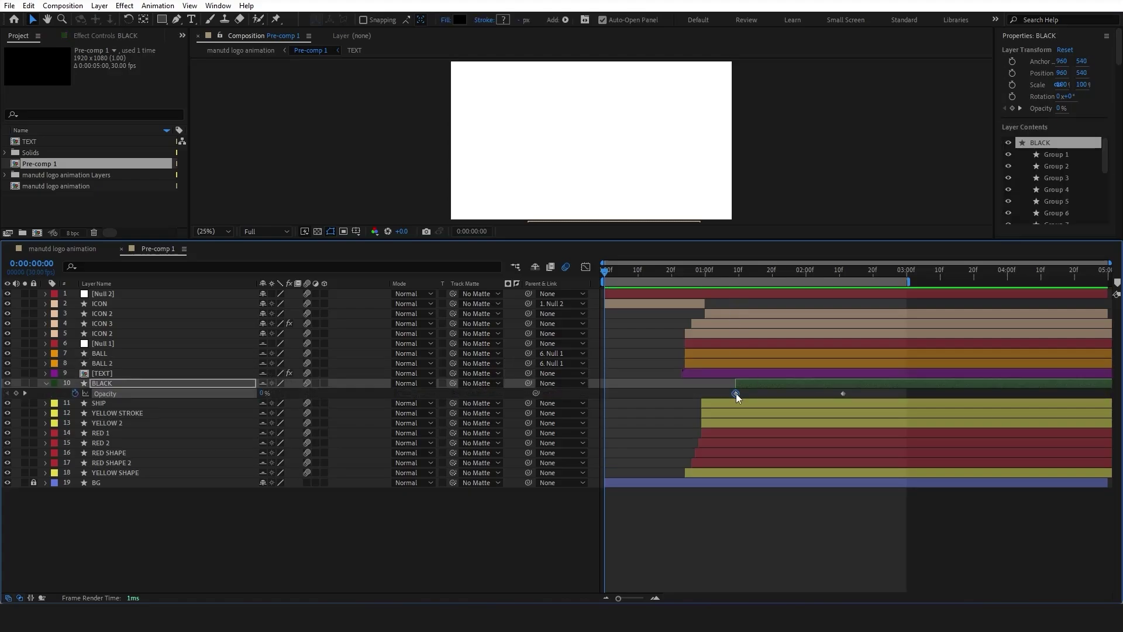
pyautogui.click(842, 394)
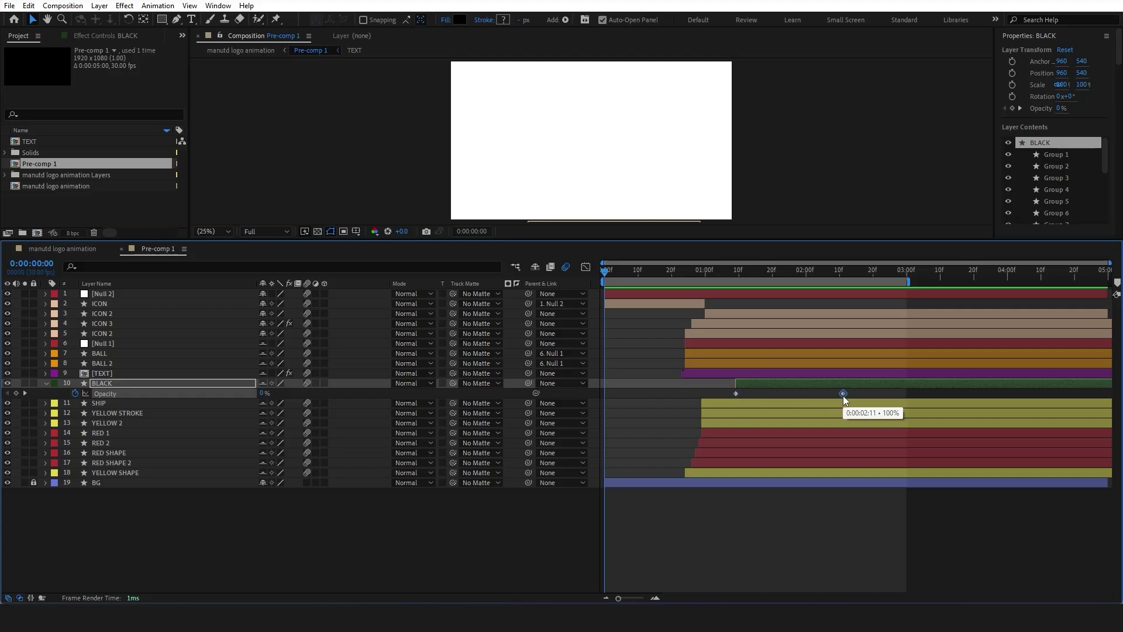
pyautogui.click(728, 402)
pyautogui.click(720, 416)
pyautogui.click(720, 422)
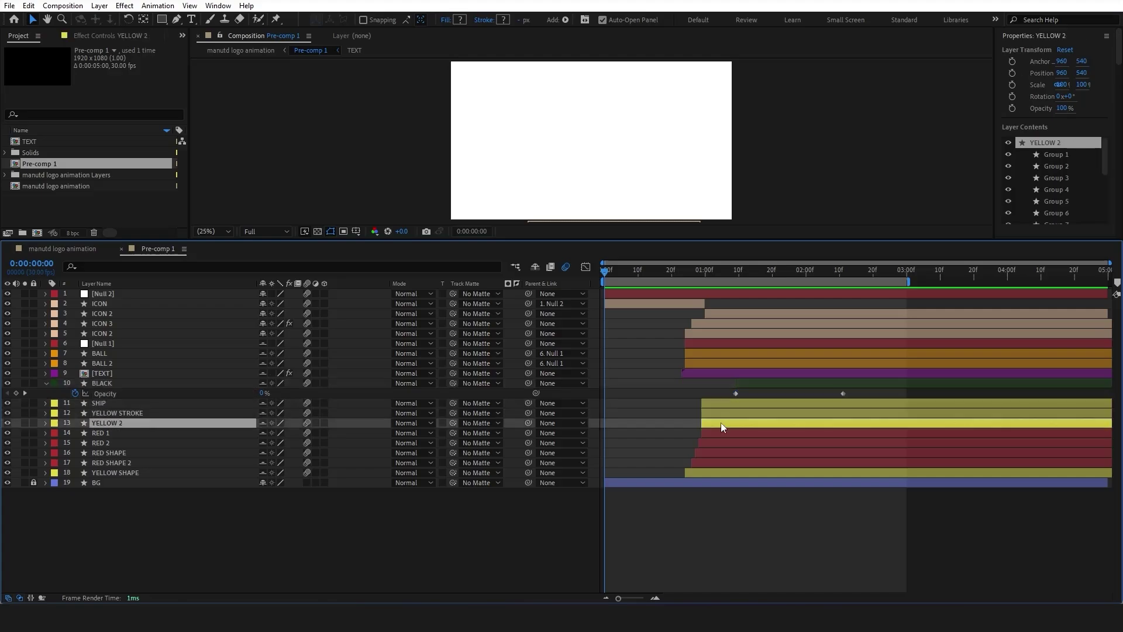
pyautogui.click(720, 432)
pyautogui.click(714, 443)
pyautogui.click(711, 454)
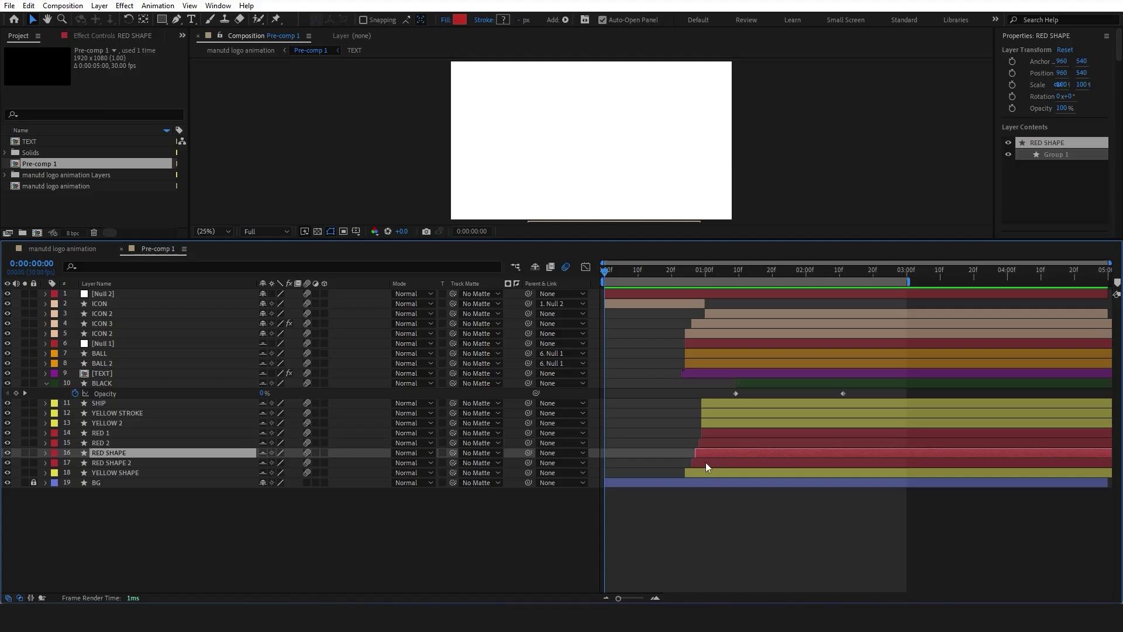
pyautogui.click(705, 462)
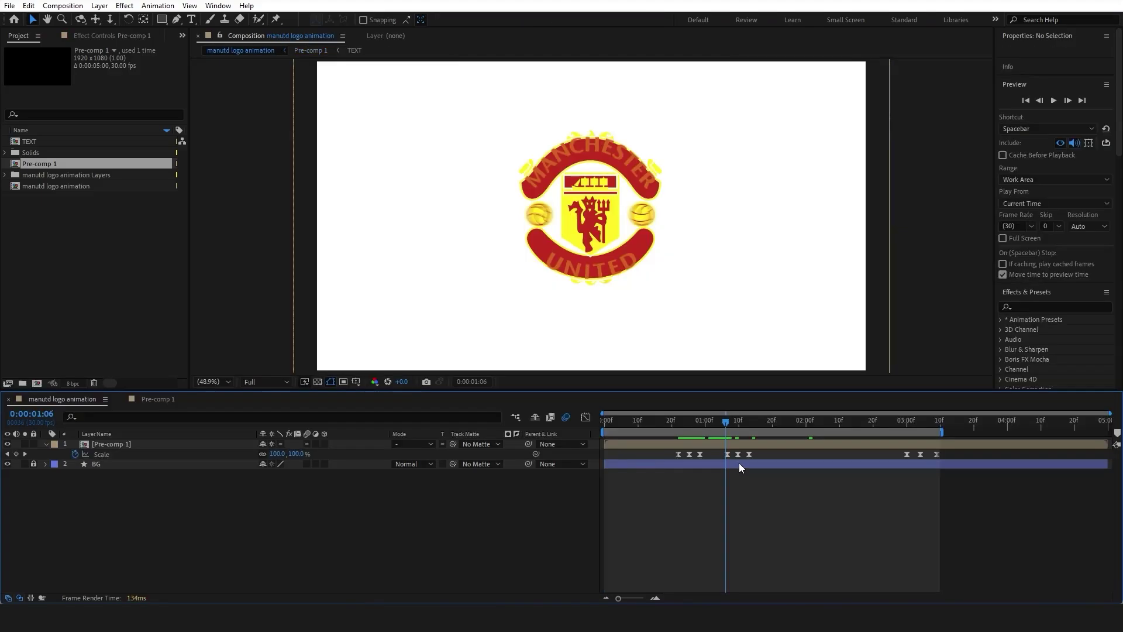
# In the manutd logo animation composition, examine Pre-comp 1's Scale keyframes from 0:00:01:10 to 0:00:03:09
pyautogui.click(738, 453)
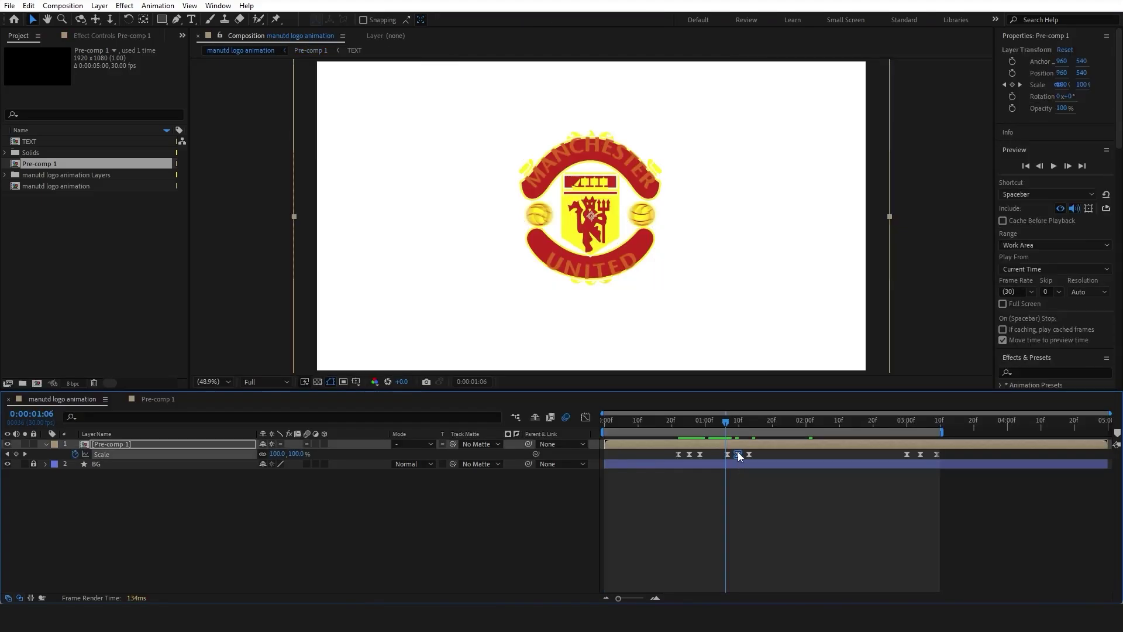
pyautogui.click(738, 427)
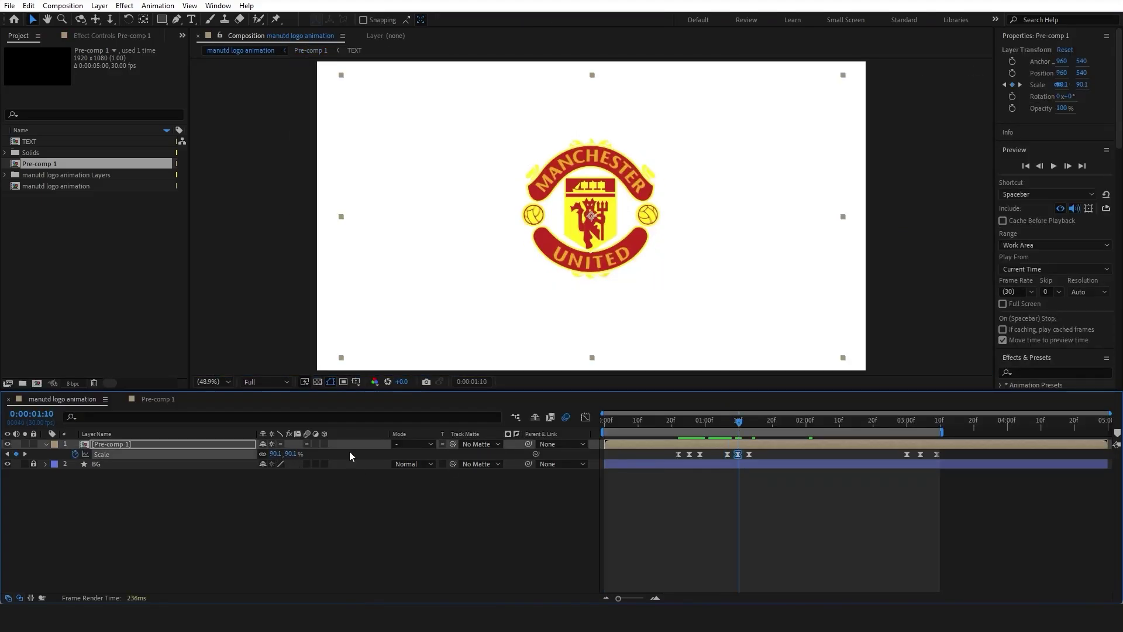
pyautogui.click(749, 427)
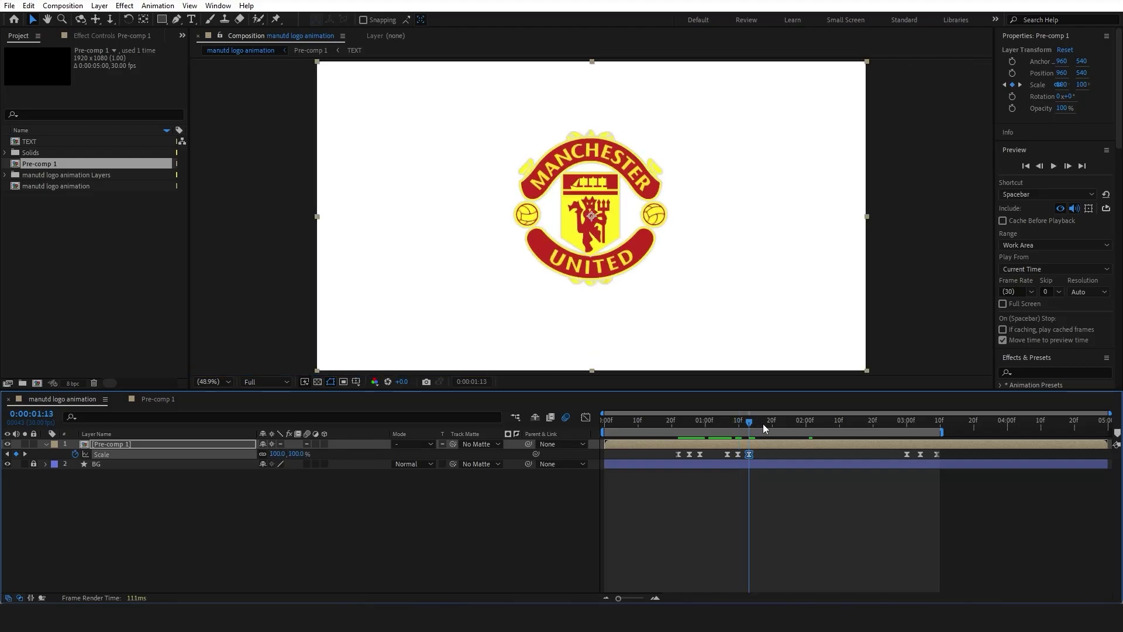
pyautogui.moveTo(726, 429); pyautogui.dragTo(885, 443)
pyautogui.click(902, 448)
pyautogui.click(907, 422)
pyautogui.click(907, 454)
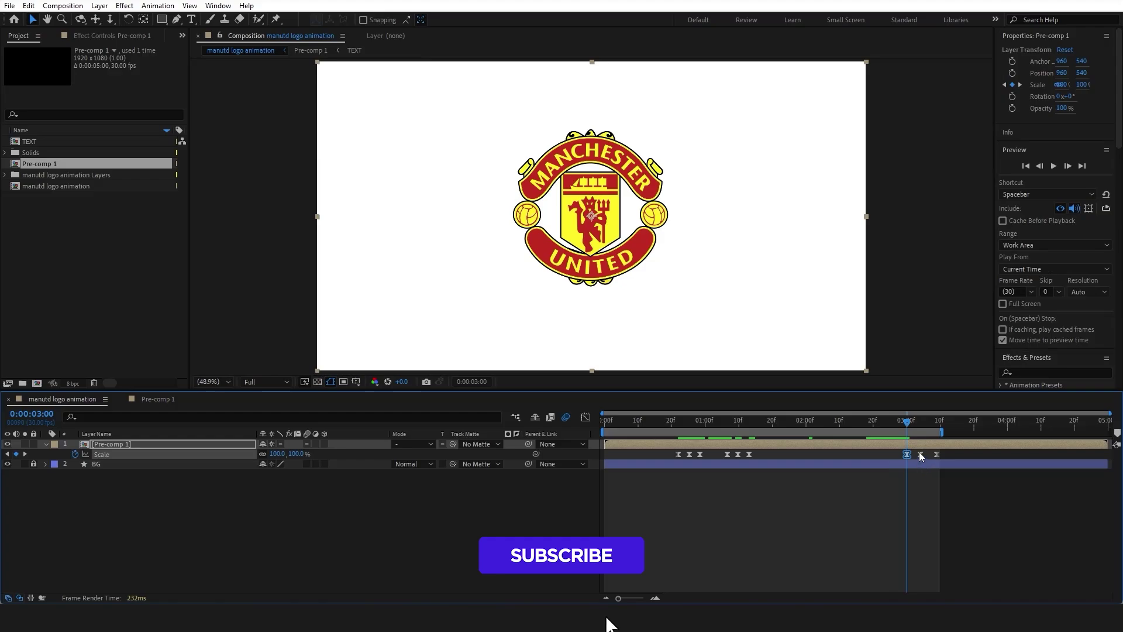
pyautogui.click(921, 426)
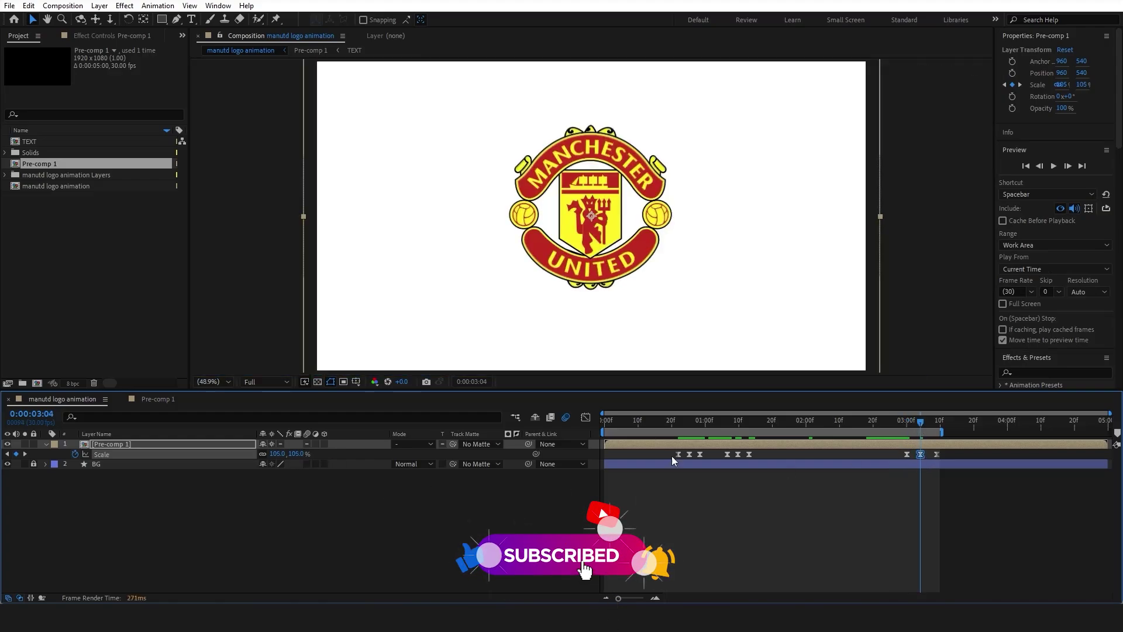
pyautogui.click(937, 454)
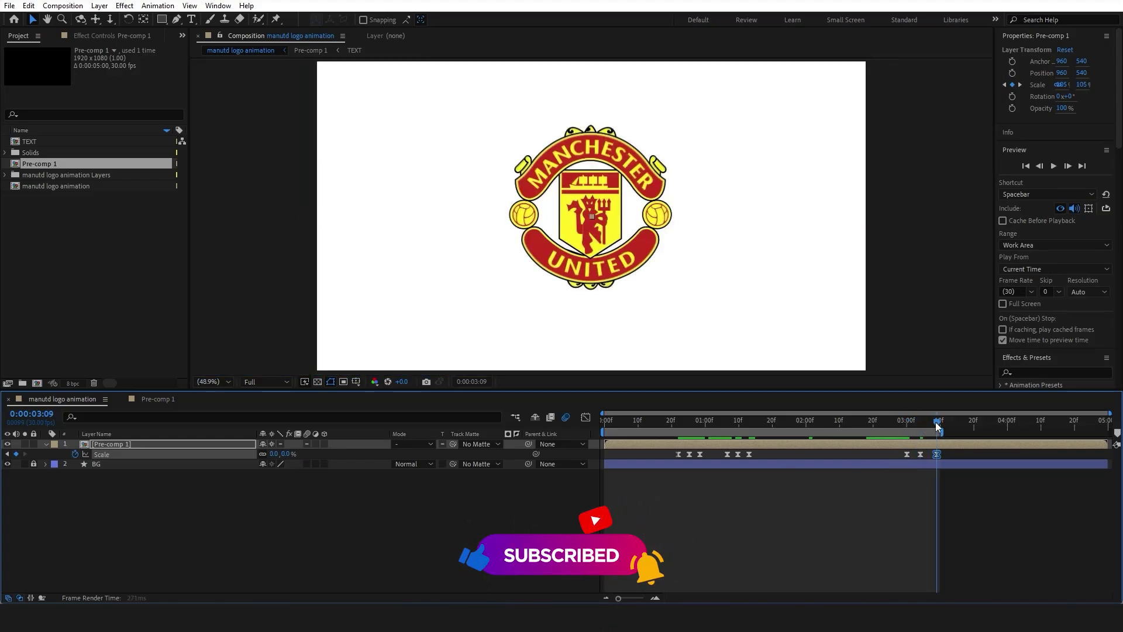